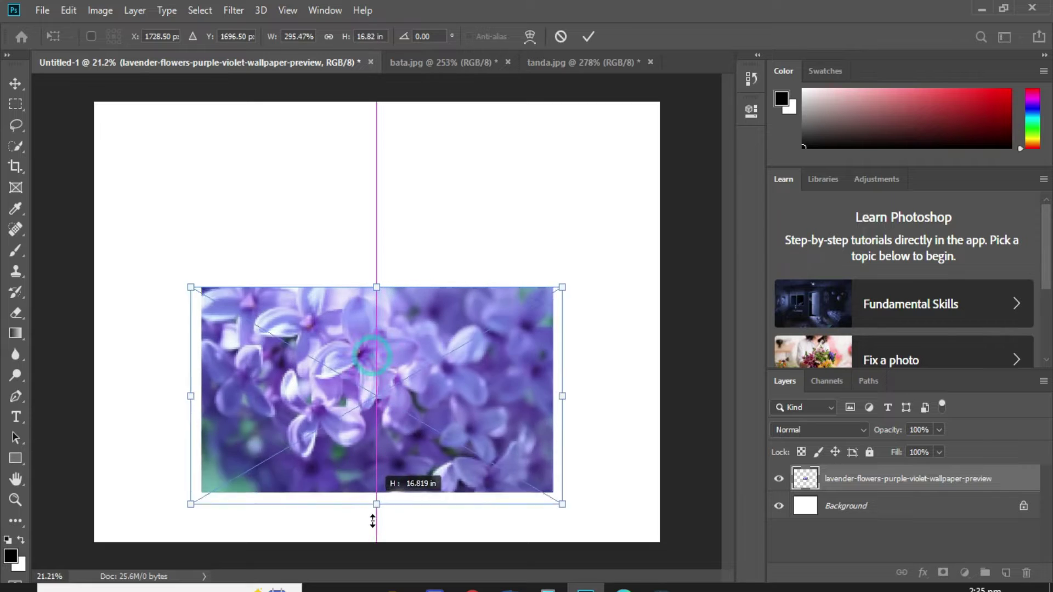
# Stretch the lavender photo to the canvas height, rotate it 180°, shift it right to cover the canvas and commit.
pyautogui.moveTo(372, 288); pyautogui.dragTo(368, 102)
pyautogui.rightClick(364, 202)
pyautogui.click(421, 338)
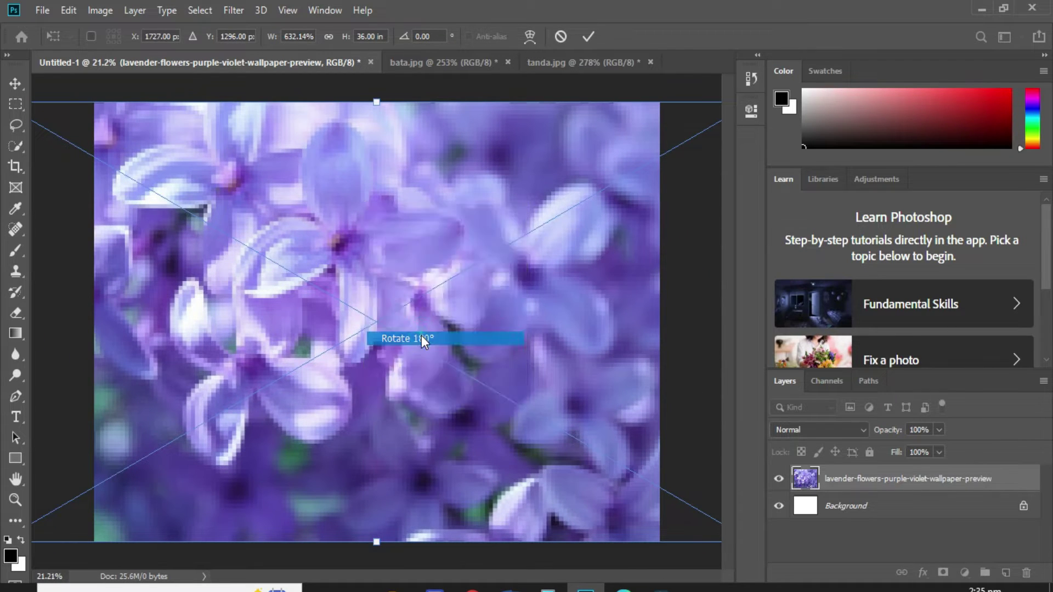
pyautogui.moveTo(541, 208)
pyautogui.mouseDown()
pyautogui.moveTo(674, 242)
pyautogui.moveTo(627, 202)
pyautogui.moveTo(472, 203)
pyautogui.moveTo(538, 204)
pyautogui.mouseUp()
pyautogui.press('Return')
pyautogui.scroll(-2, 455, 265)
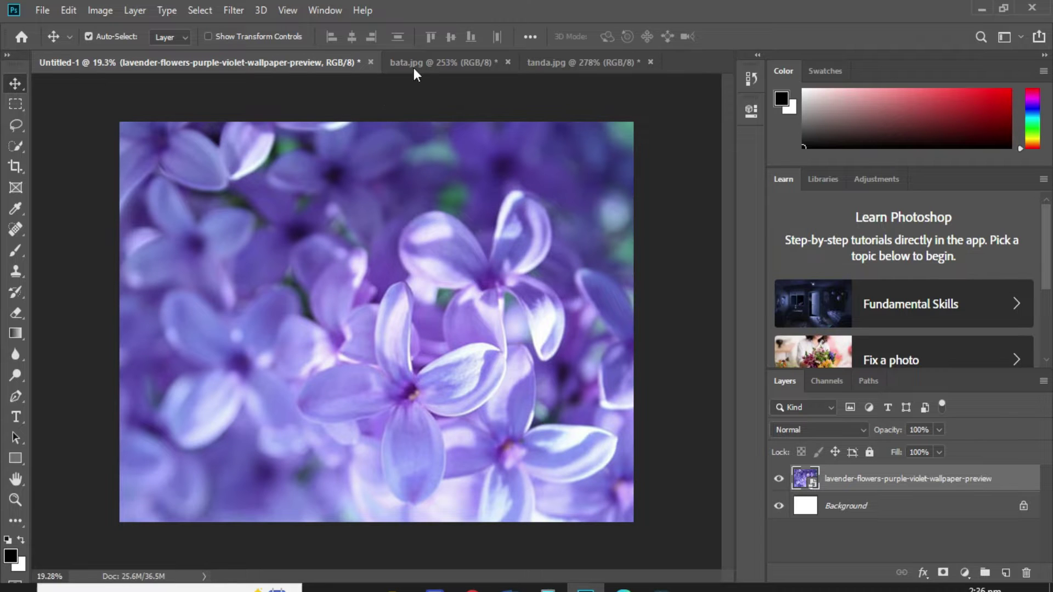
# Drag the young woman from bata.jpg onto Untitled-1, enlarge her to about 295.71% and place her at the bottom-left.
pyautogui.click(479, 61)
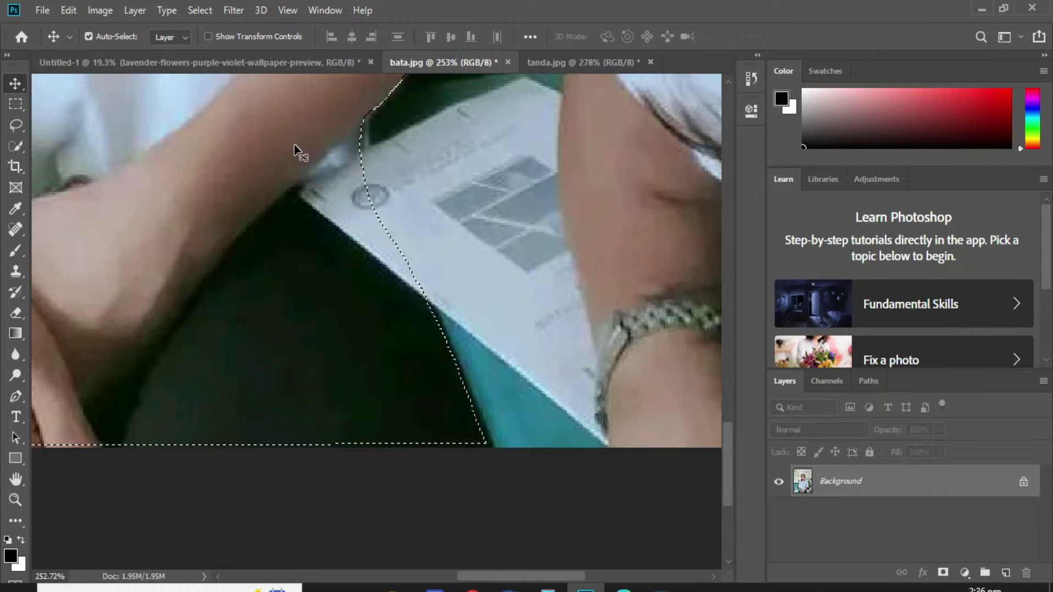
pyautogui.moveTo(292, 106); pyautogui.dragTo(245, 382)
pyautogui.hotkey('ctrl', 't')
pyautogui.moveTo(223, 226); pyautogui.dragTo(225, 153)
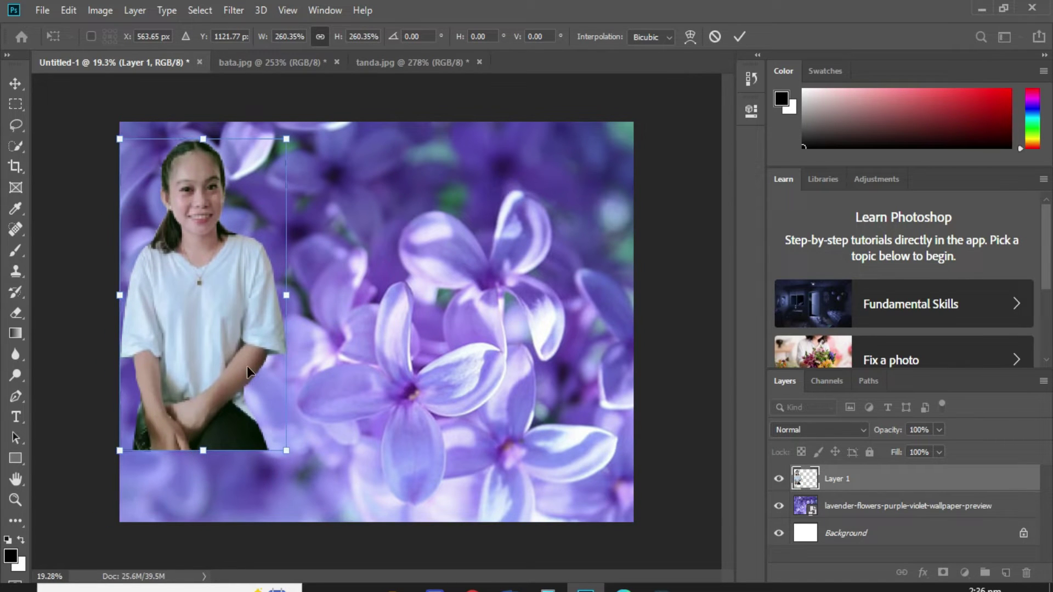
pyautogui.click(288, 451)
pyautogui.moveTo(245, 375); pyautogui.dragTo(247, 442)
pyautogui.moveTo(289, 217); pyautogui.dragTo(301, 154)
pyautogui.press('Return')
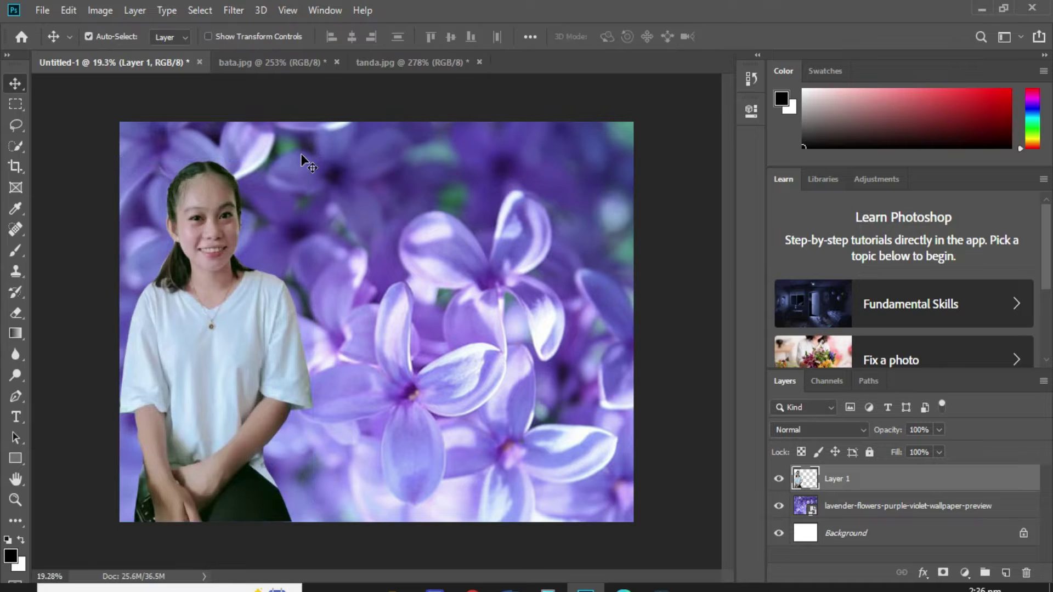
pyautogui.click(15, 354)
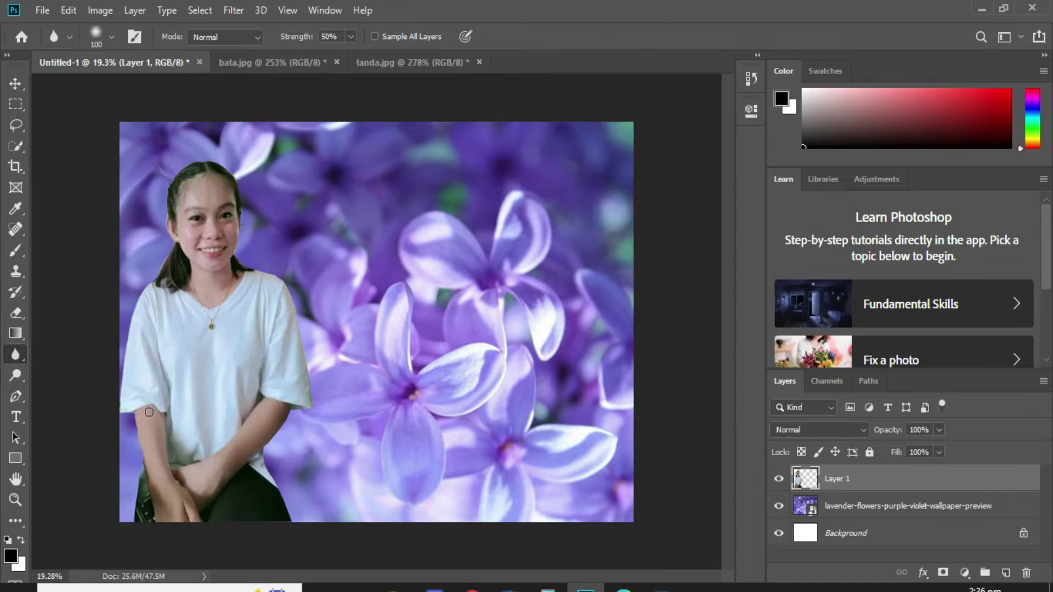
# Blur the young woman's arm and trouser edges, then scale her up slightly toward the canvas top.
pyautogui.moveTo(135, 440)
pyautogui.mouseDown()
pyautogui.moveTo(128, 509)
pyautogui.moveTo(126, 414)
pyautogui.mouseUp()
pyautogui.moveTo(259, 472)
pyautogui.mouseDown()
pyautogui.moveTo(298, 515)
pyautogui.moveTo(279, 498)
pyautogui.mouseUp()
pyautogui.hotkey('ctrl', 't')
pyautogui.click(314, 523)
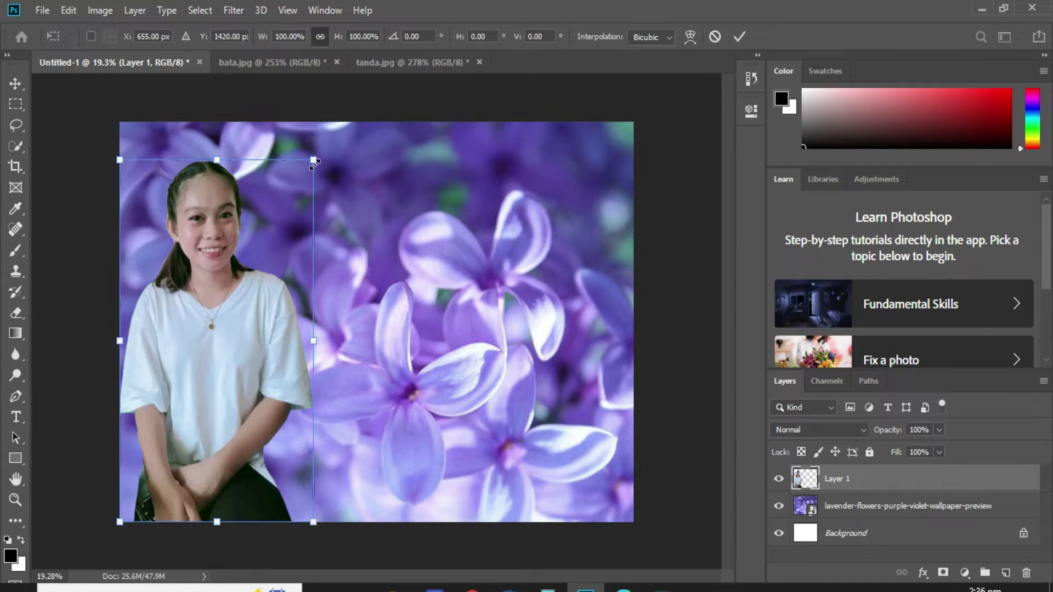
pyautogui.moveTo(314, 162); pyautogui.dragTo(318, 150)
pyautogui.press('Return')
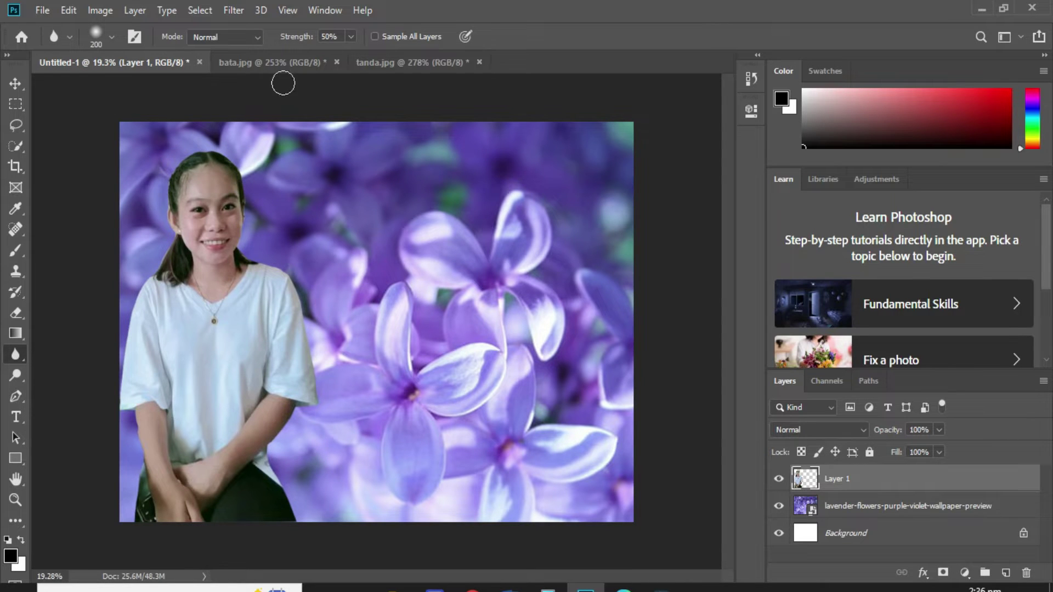
# Drag the selected elderly woman from tanda.jpg onto the lavender canvas.
pyautogui.click(395, 62)
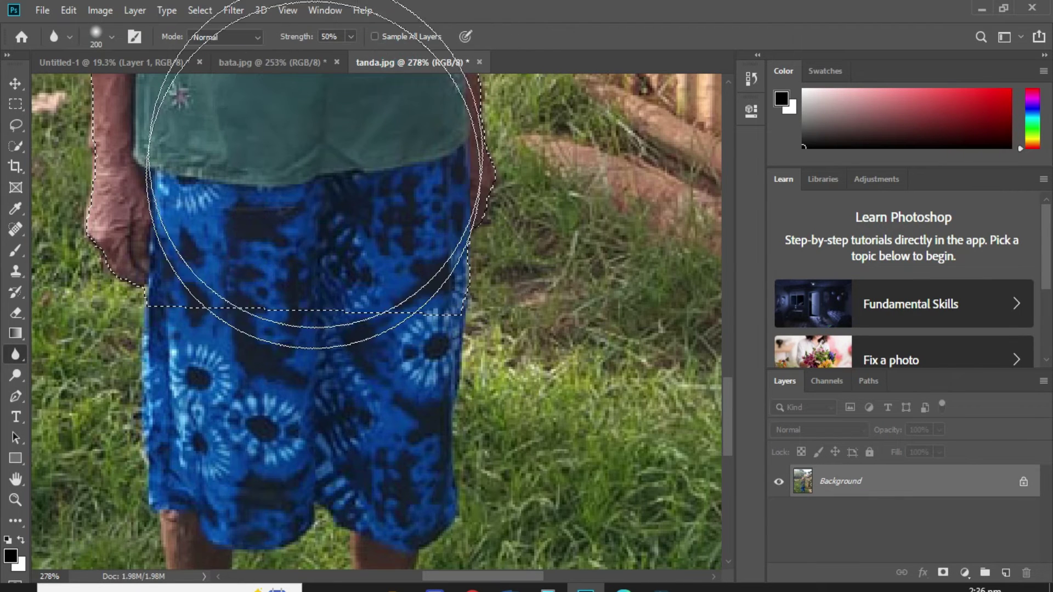
pyautogui.press('v')
pyautogui.moveTo(383, 169); pyautogui.dragTo(279, 87)
pyautogui.moveTo(156, 57); pyautogui.dragTo(564, 393)
# Flip the elderly woman horizontally, enlarge her to about 489% and set her at the bottom-right.
pyautogui.hotkey('ctrl', 't')
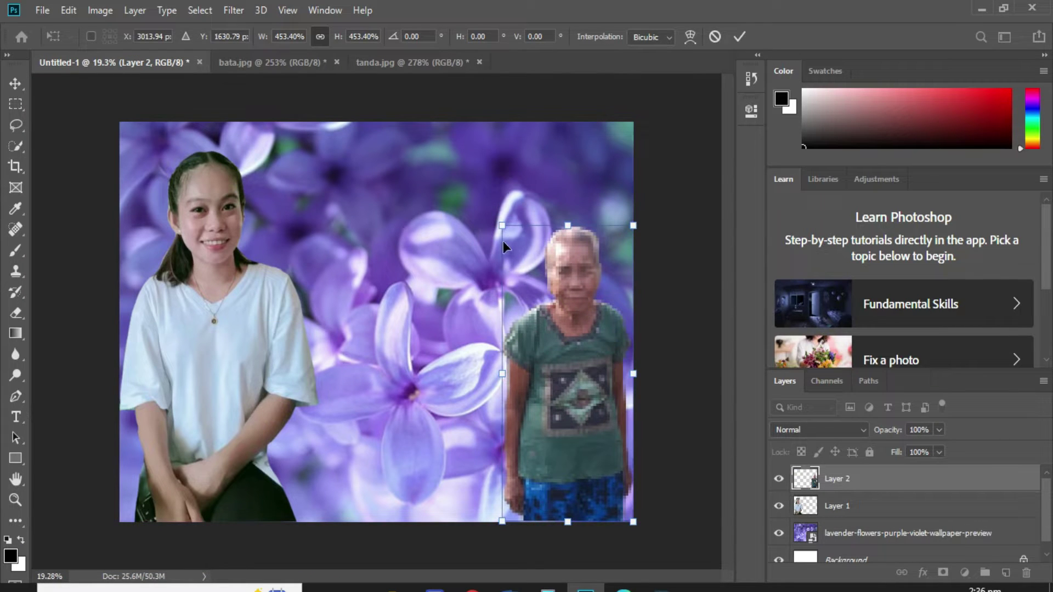
pyautogui.rightClick(562, 340)
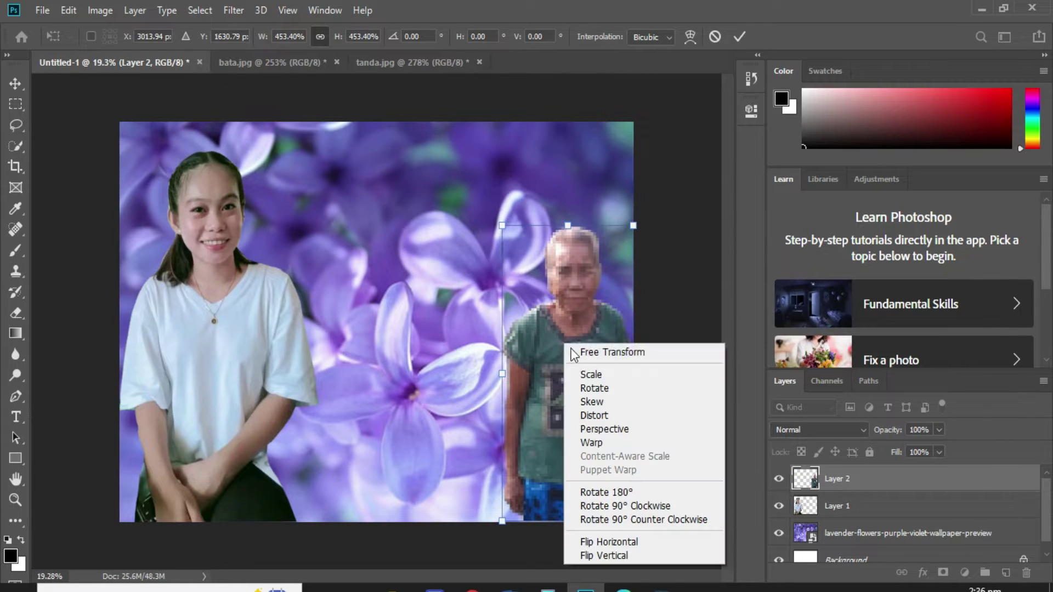
pyautogui.click(604, 538)
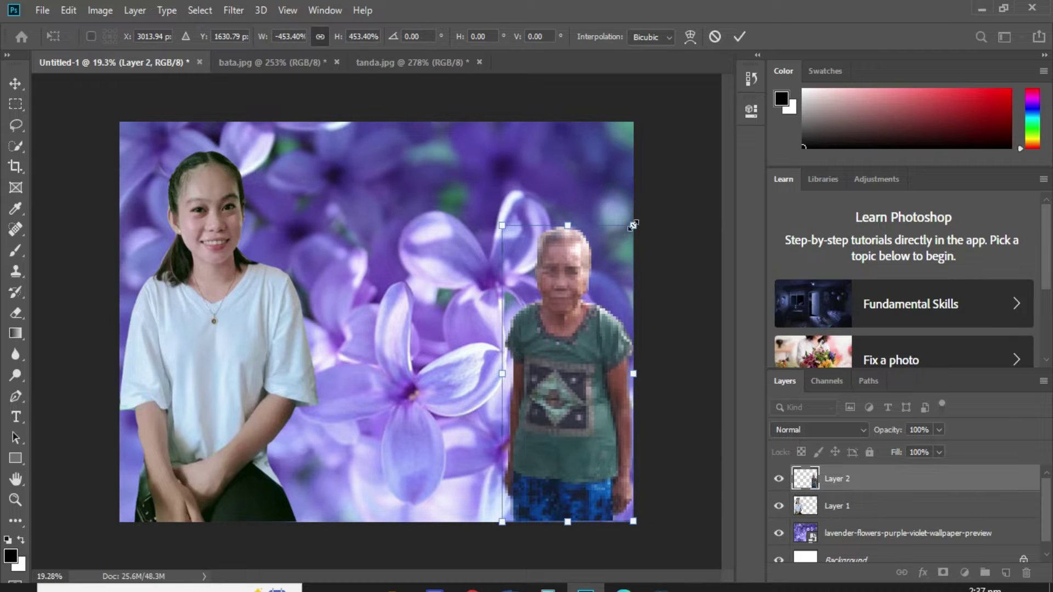
pyautogui.moveTo(633, 225); pyautogui.dragTo(641, 199)
pyautogui.moveTo(611, 289); pyautogui.dragTo(602, 289)
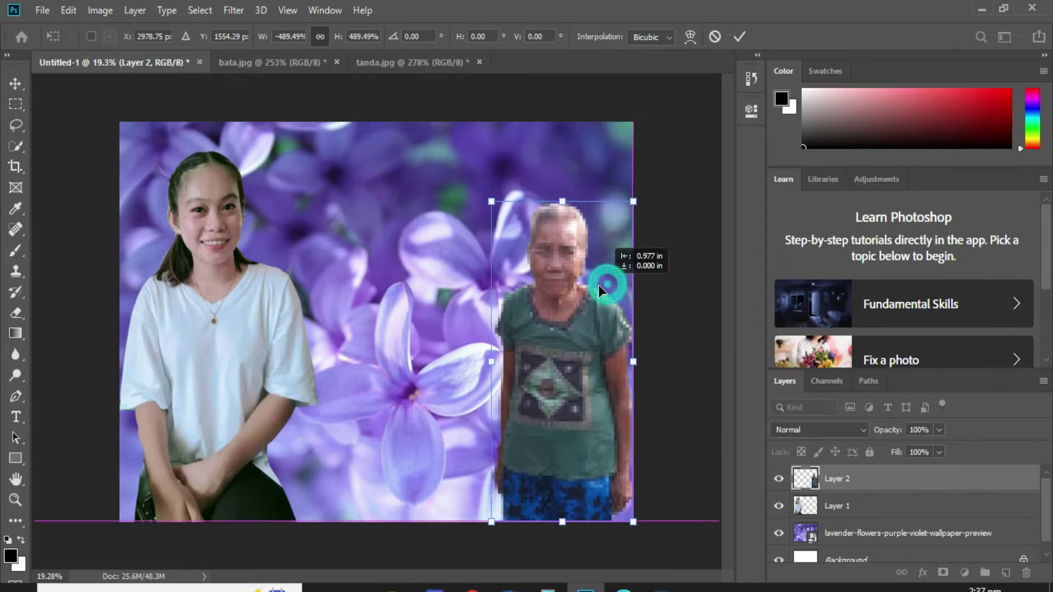
pyautogui.press('Return')
pyautogui.moveTo(568, 513); pyautogui.dragTo(569, 515)
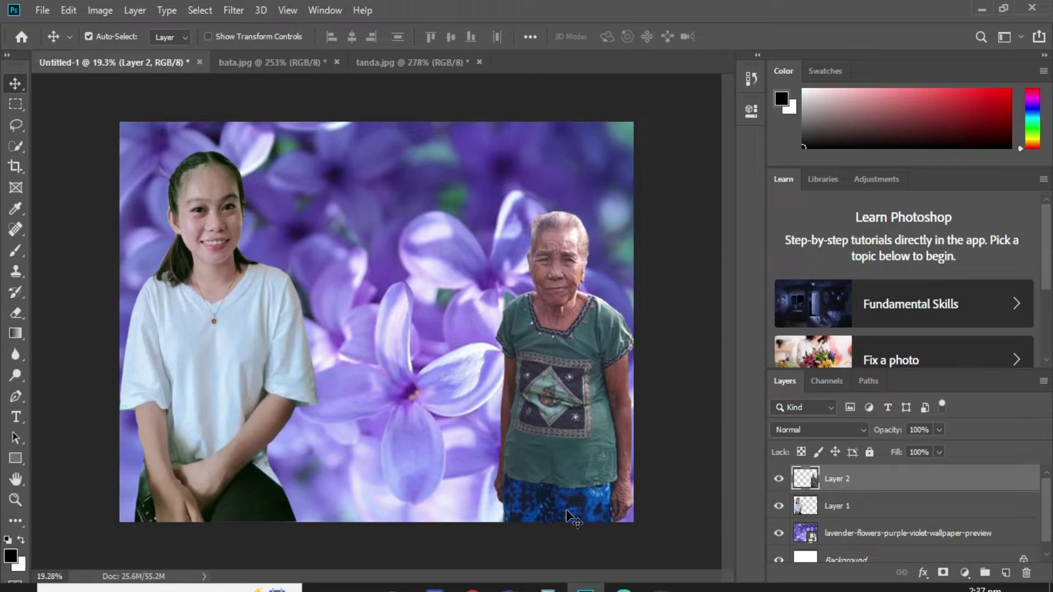
pyautogui.click(16, 355)
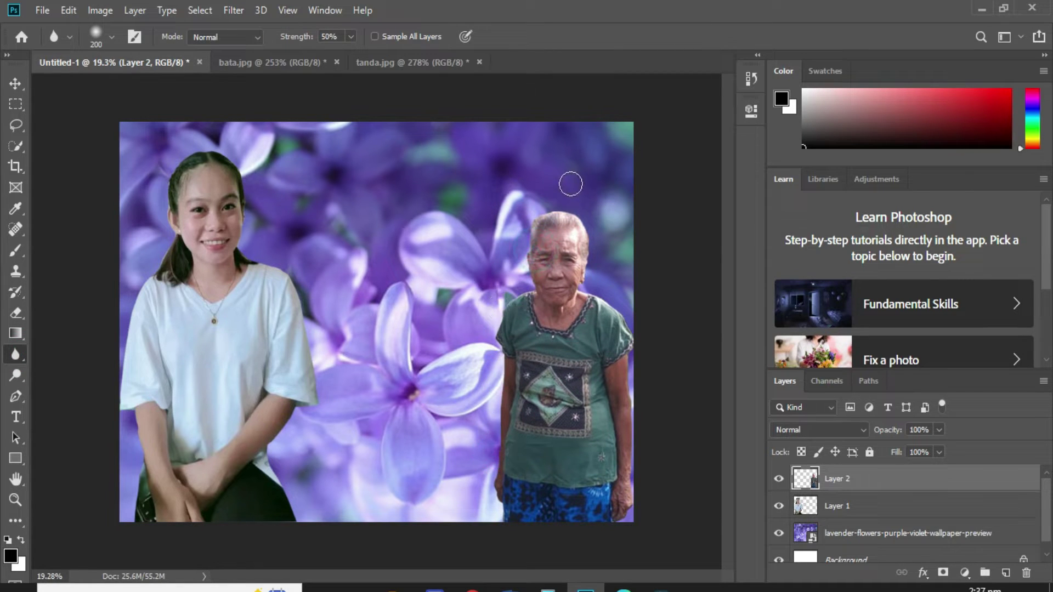
# Blur the elderly woman's right edge and apply a Color Balance adjustment to her layer.
pyautogui.moveTo(586, 286)
pyautogui.mouseDown()
pyautogui.moveTo(648, 347)
pyautogui.moveTo(618, 515)
pyautogui.mouseUp()
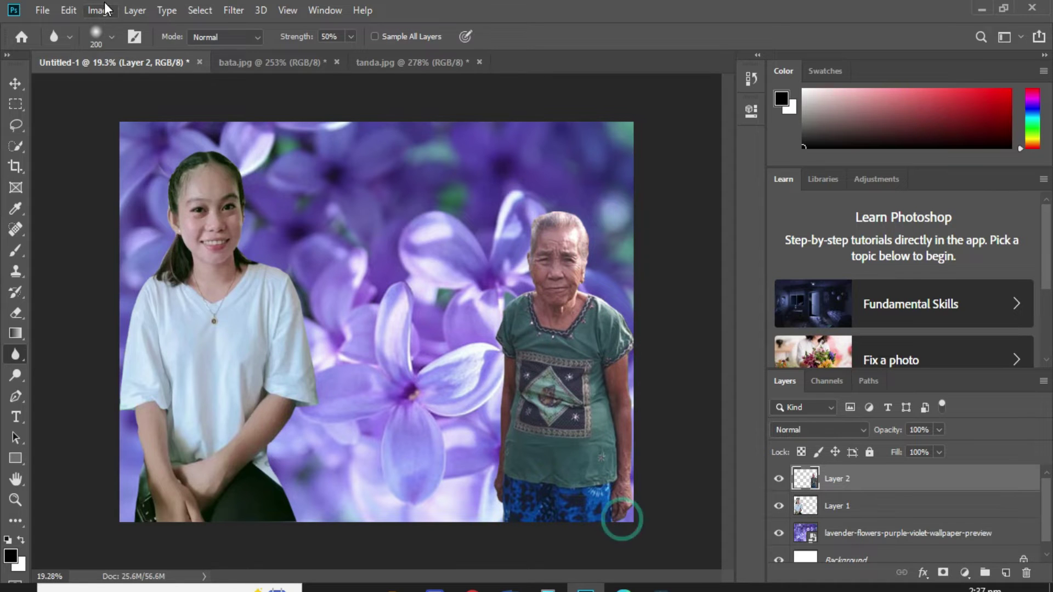
pyautogui.click(100, 9)
pyautogui.moveTo(128, 52)
pyautogui.click(348, 156)
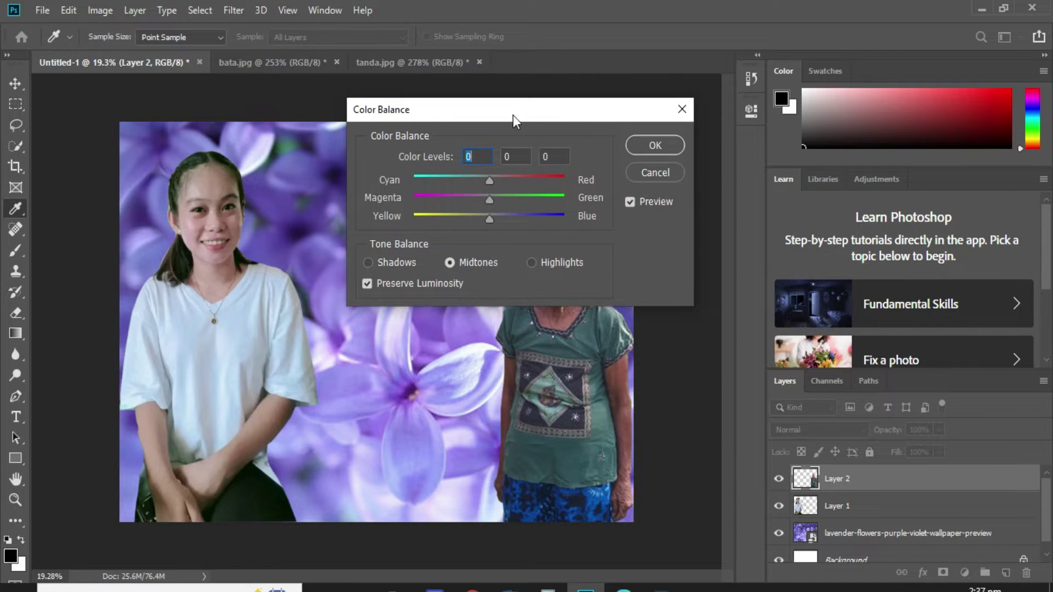
pyautogui.moveTo(512, 115); pyautogui.dragTo(318, 54)
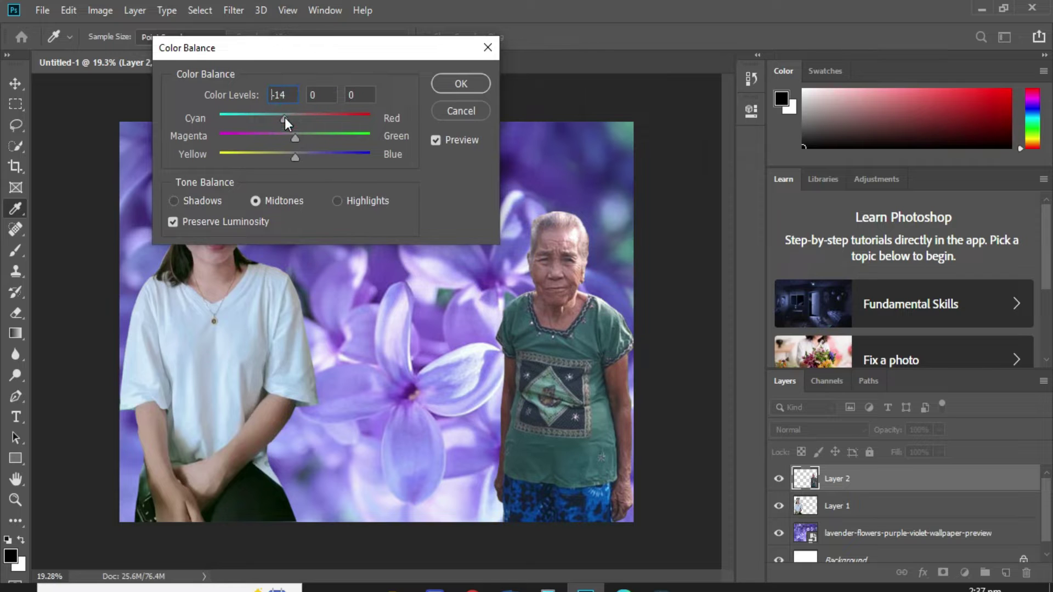
pyautogui.click(485, 91)
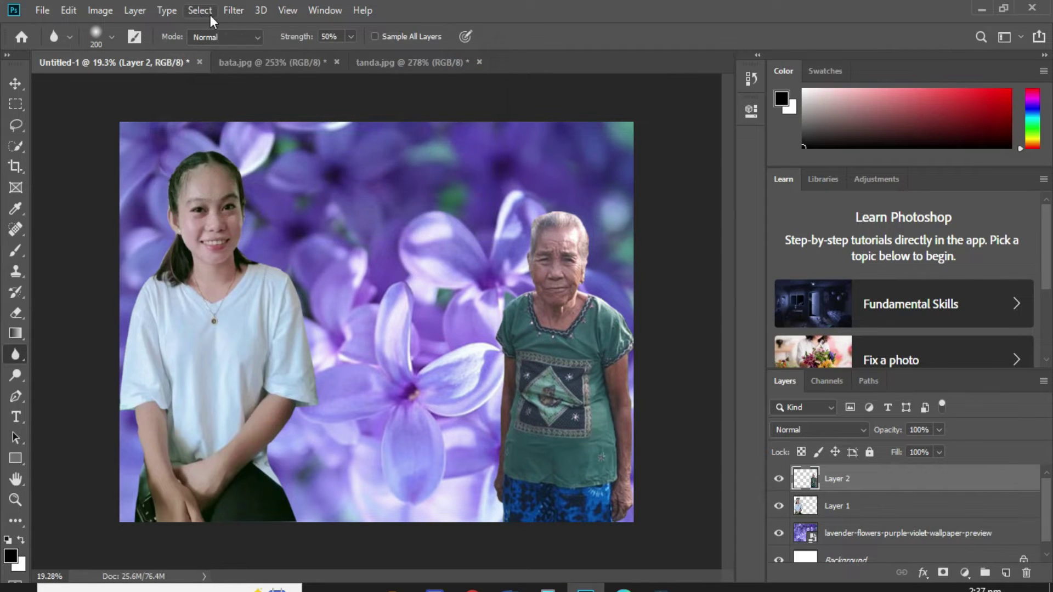
# Apply Camera Raw Filter to the elderly woman with Exposure +0.35 and Tint -8.
pyautogui.click(233, 10)
pyautogui.click(311, 106)
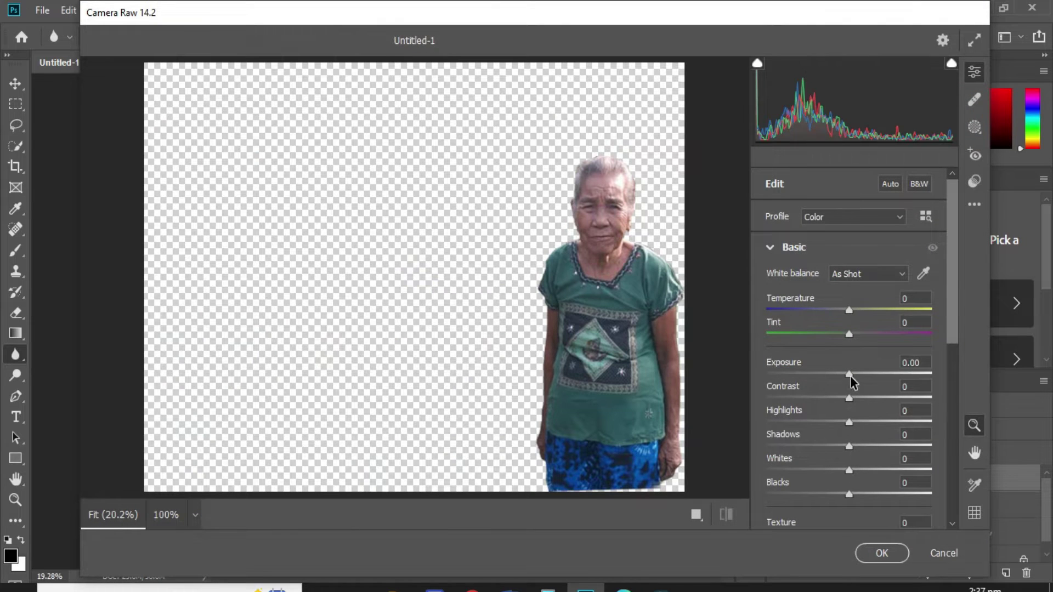
pyautogui.moveTo(850, 377); pyautogui.dragTo(856, 378)
pyautogui.moveTo(849, 338); pyautogui.dragTo(844, 340)
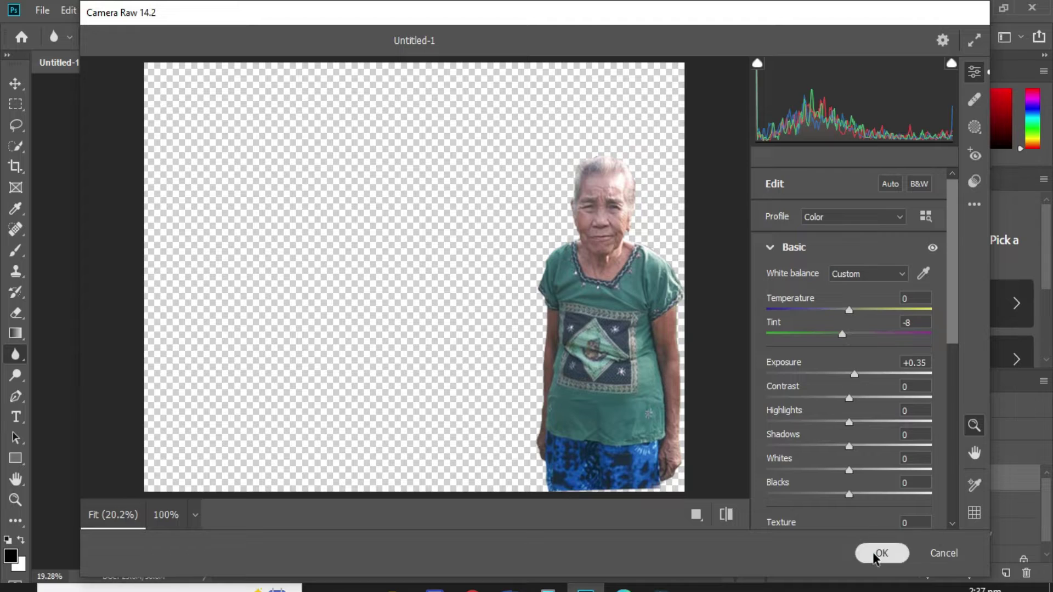
pyautogui.click(877, 554)
# Apply Camera Raw Filter to the young woman's layer with Exposure +0.30 and Tint -8.
pyautogui.press('v')
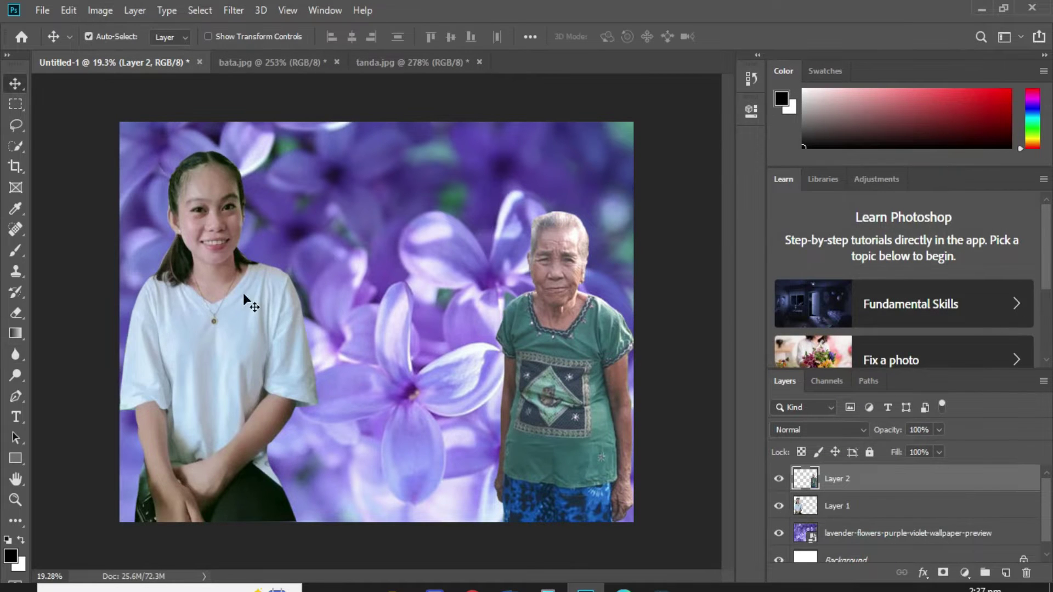
pyautogui.click(256, 297)
pyautogui.click(234, 10)
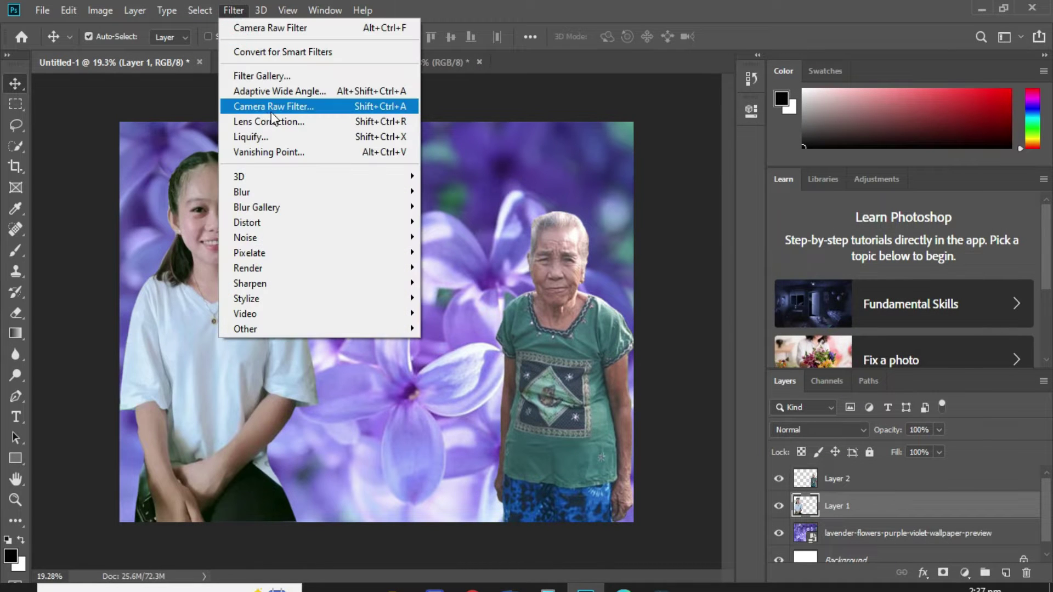
pyautogui.click(270, 106)
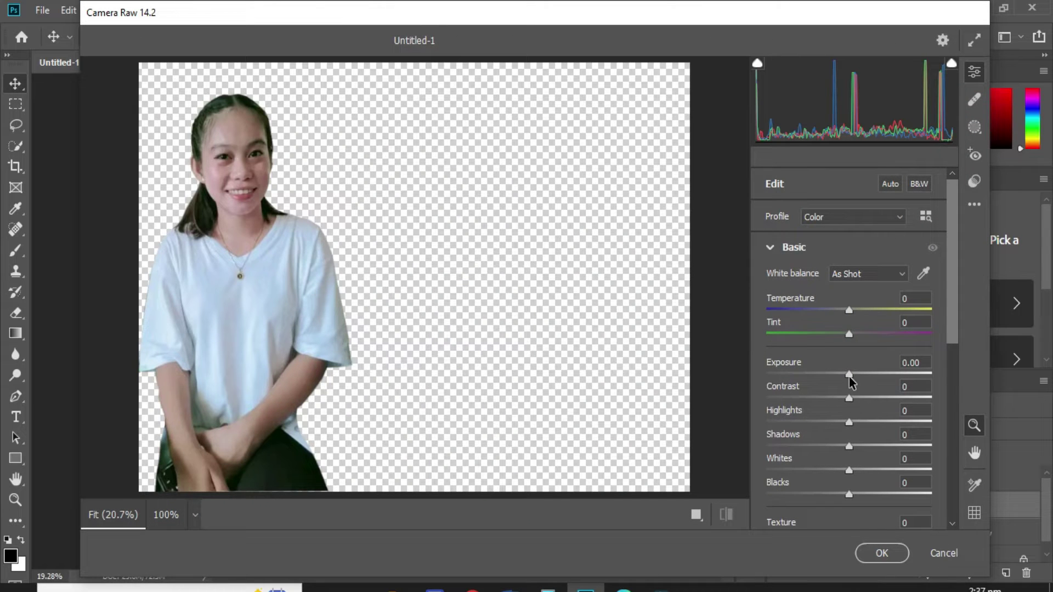
pyautogui.moveTo(850, 378); pyautogui.dragTo(854, 377)
pyautogui.moveTo(850, 336); pyautogui.dragTo(844, 336)
pyautogui.click(881, 552)
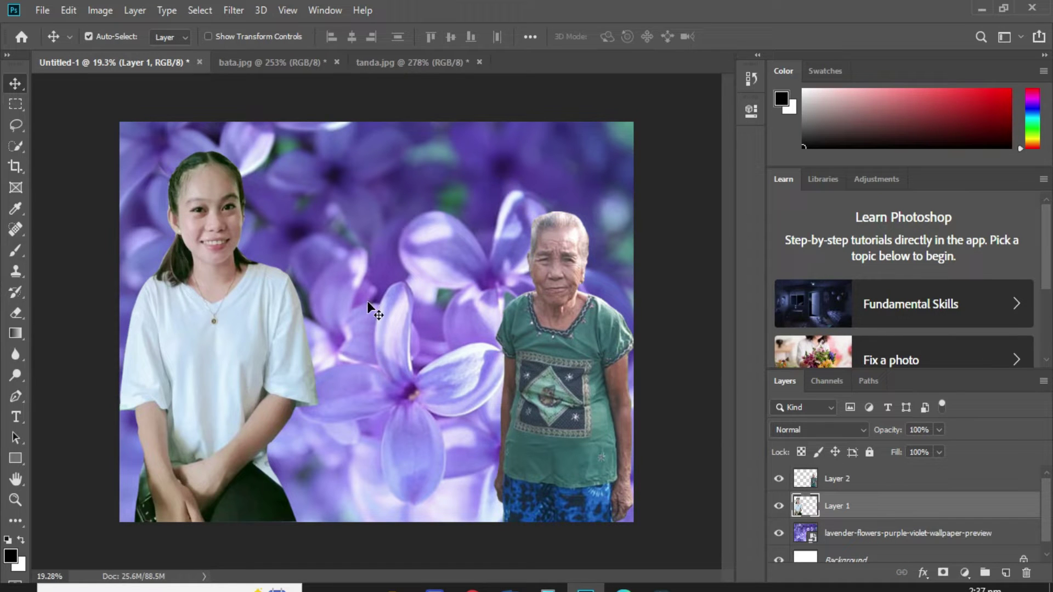
pyautogui.rightClick(328, 184)
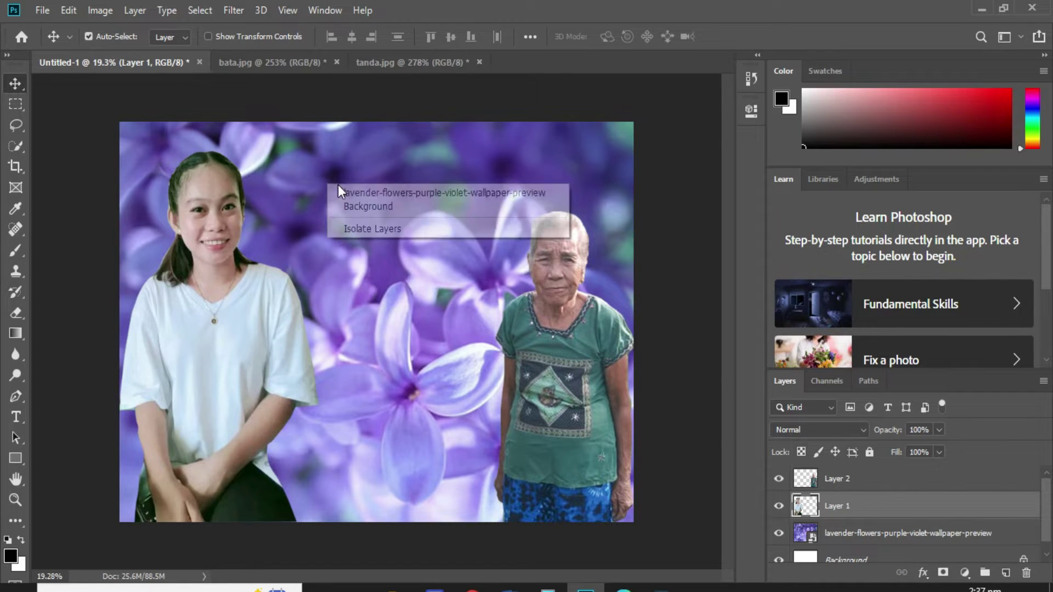
# Place the purple floral border image as an embedded layer above the lavender background, nudged up slightly.
pyautogui.click(354, 189)
pyautogui.click(38, 12)
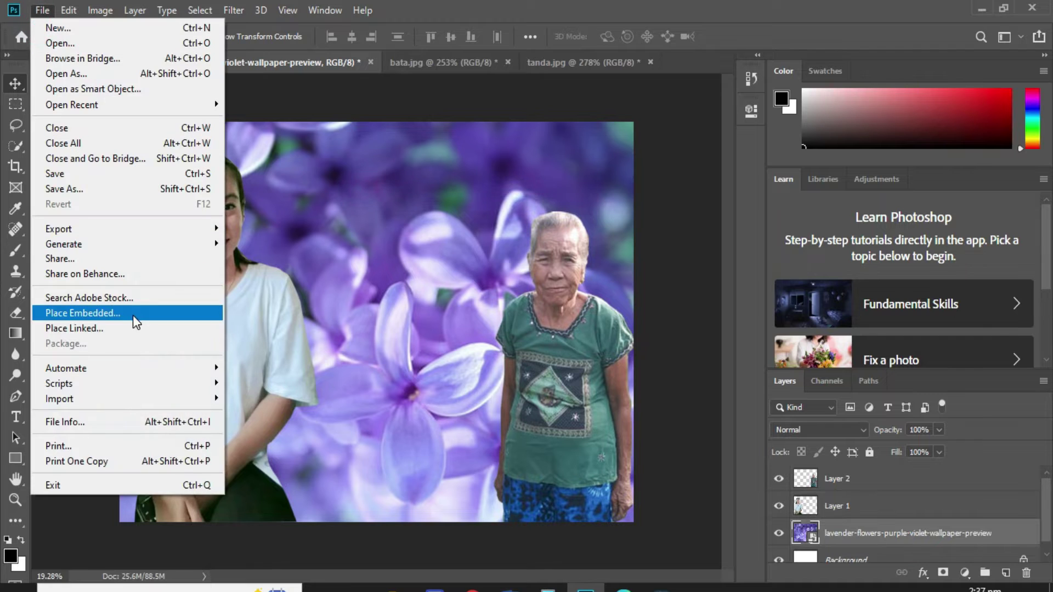
pyautogui.click(133, 314)
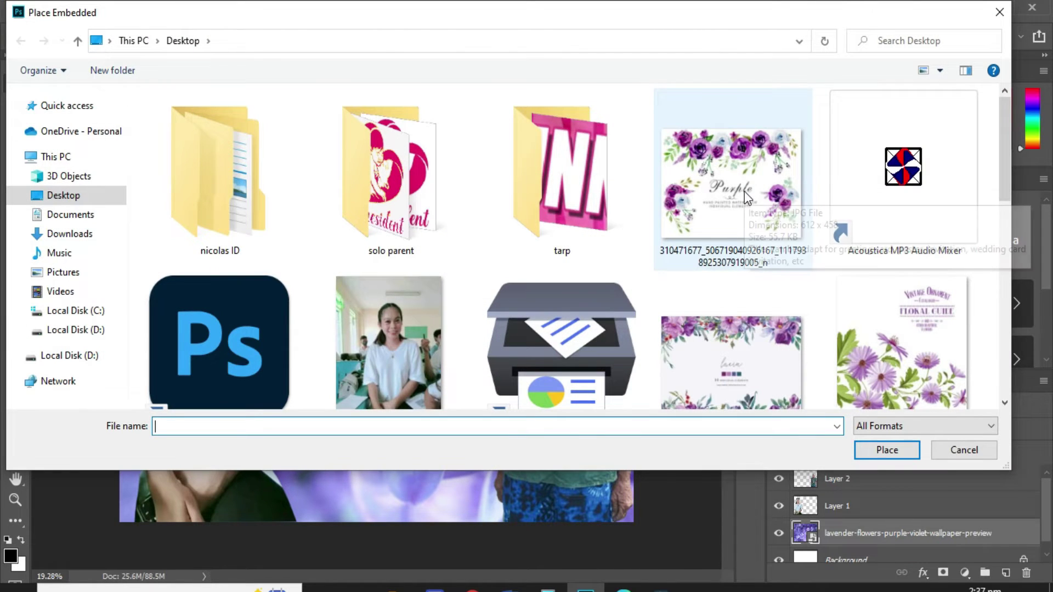
pyautogui.doubleClick(744, 332)
pyautogui.moveTo(385, 182); pyautogui.dragTo(378, 173)
pyautogui.press('Return')
# Stretch the floral frame image down to the bottom edge of the canvas.
pyautogui.hotkey('ctrl', 't')
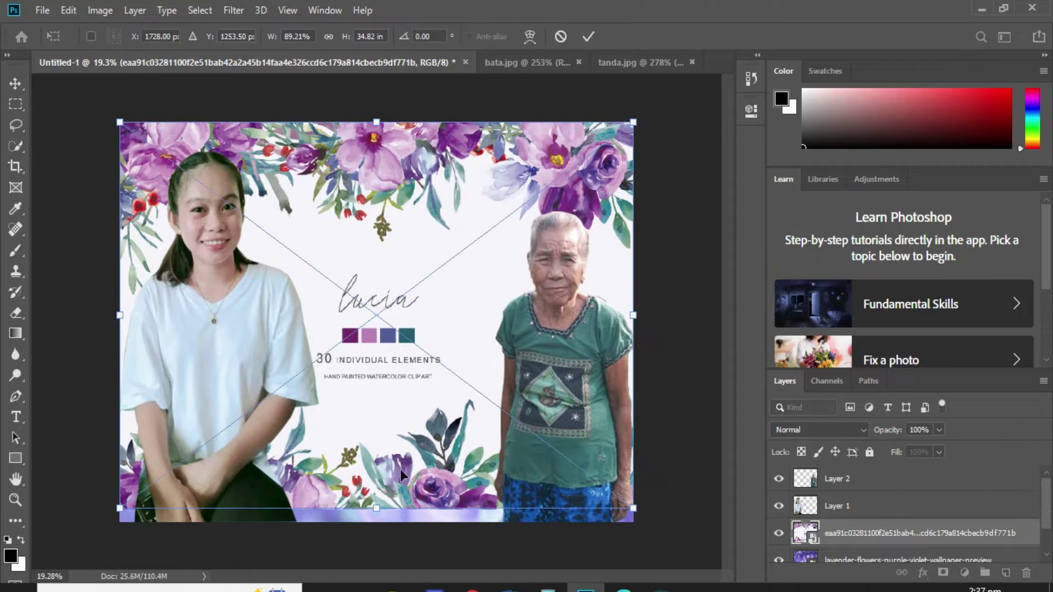
pyautogui.moveTo(377, 510); pyautogui.dragTo(378, 519)
pyautogui.press('Return')
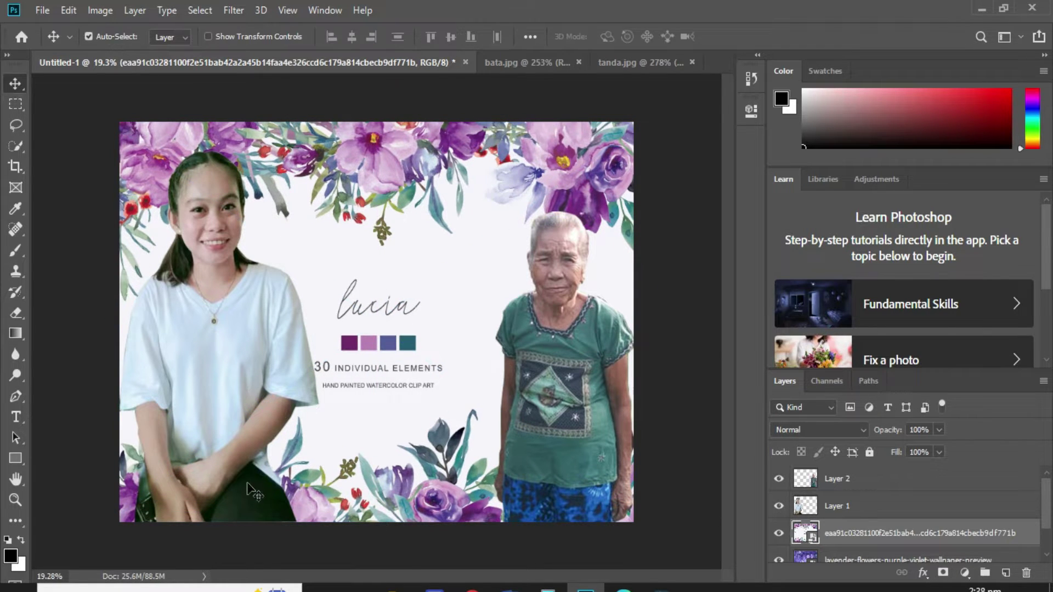
pyautogui.click(15, 313)
pyautogui.click(435, 291)
# Rasterize the floral frame and sample its light background colour for painting.
pyautogui.click(488, 242)
pyautogui.press('i')
pyautogui.click(431, 296)
pyautogui.press('e')
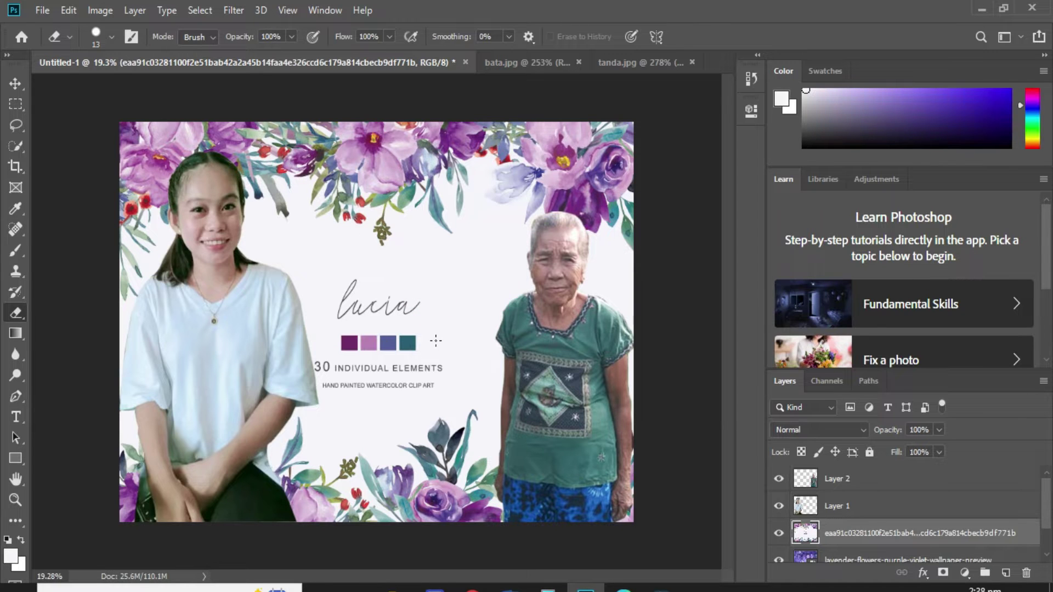
pyautogui.press('b')
# Paint out the Lucia signature, swatches and '30 INDIVIDUAL ELEMENTS' text with a hard 133 px brush.
pyautogui.rightClick(408, 320)
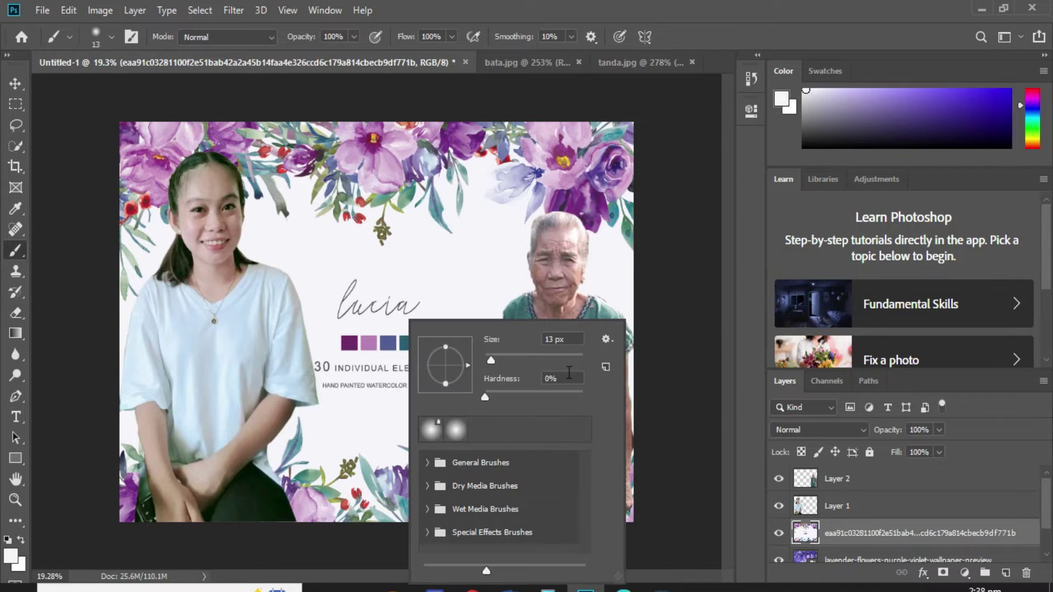
pyautogui.moveTo(574, 393); pyautogui.dragTo(584, 396)
pyautogui.click(542, 356)
pyautogui.press('Return')
pyautogui.moveTo(346, 299); pyautogui.dragTo(419, 303)
pyautogui.moveTo(387, 340)
pyautogui.mouseDown()
pyautogui.moveTo(460, 341)
pyautogui.moveTo(308, 366)
pyautogui.moveTo(437, 365)
pyautogui.moveTo(357, 368)
pyautogui.moveTo(300, 385)
pyautogui.moveTo(441, 385)
pyautogui.mouseUp()
pyautogui.moveTo(15, 312); pyautogui.dragTo(65, 340)
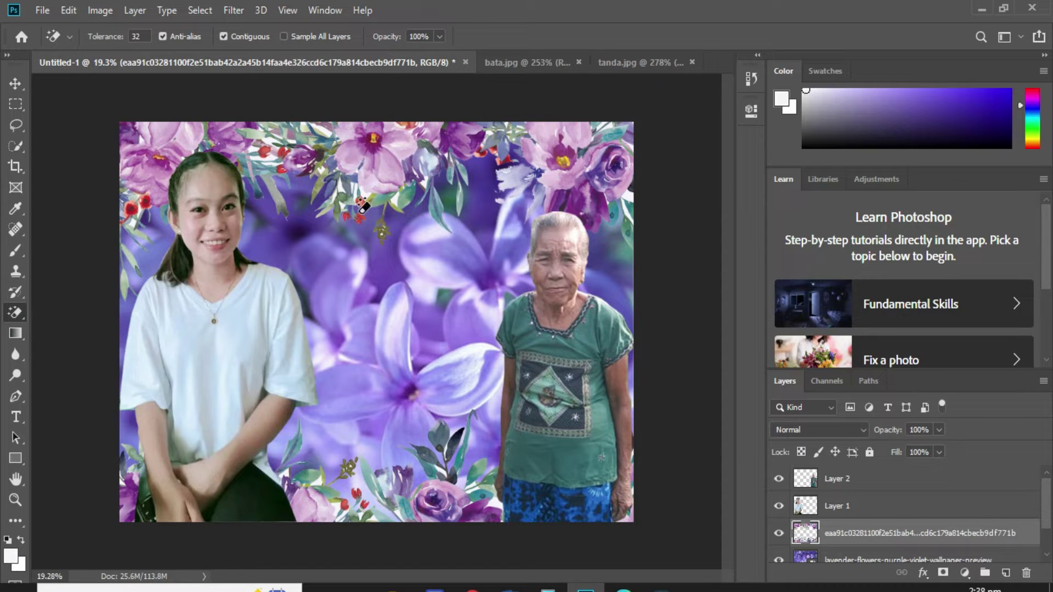
# Give the floral frame layer an Outer Glow at about 65% opacity and 57 px size.
pyautogui.rightClick(899, 535)
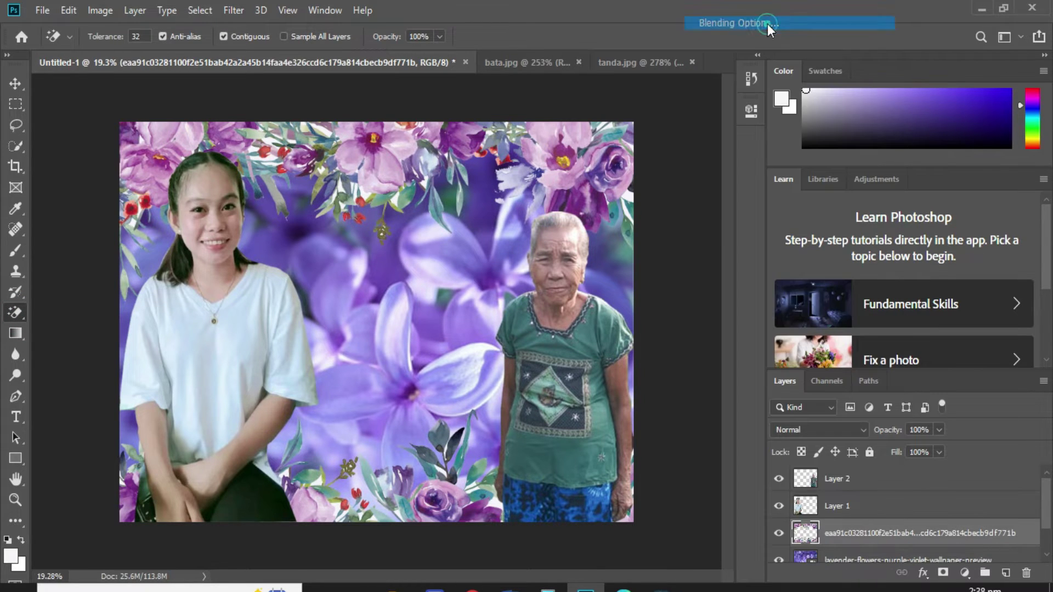
pyautogui.click(768, 24)
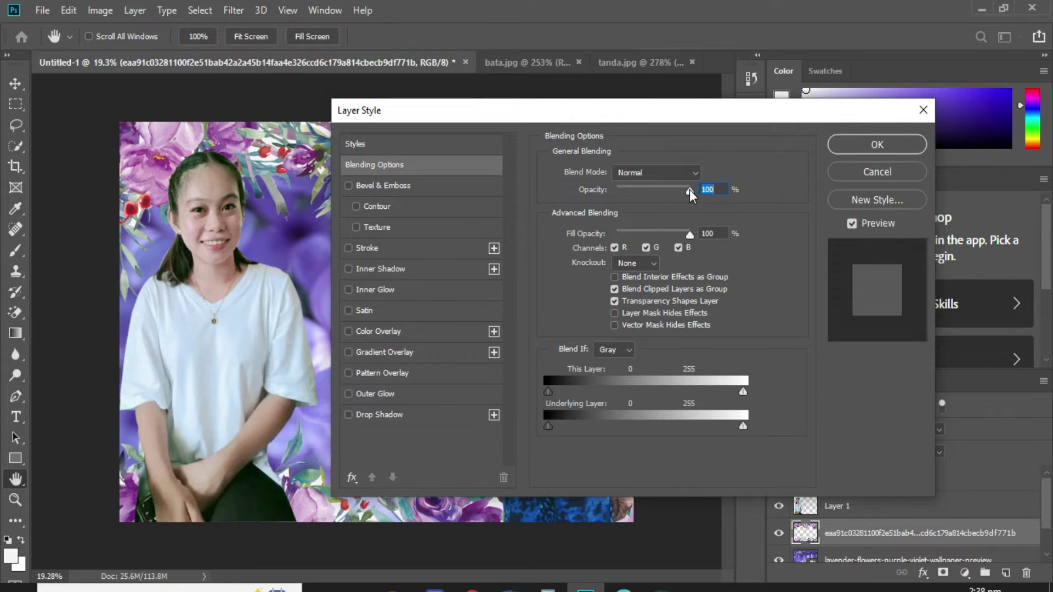
pyautogui.moveTo(665, 110); pyautogui.dragTo(761, 190)
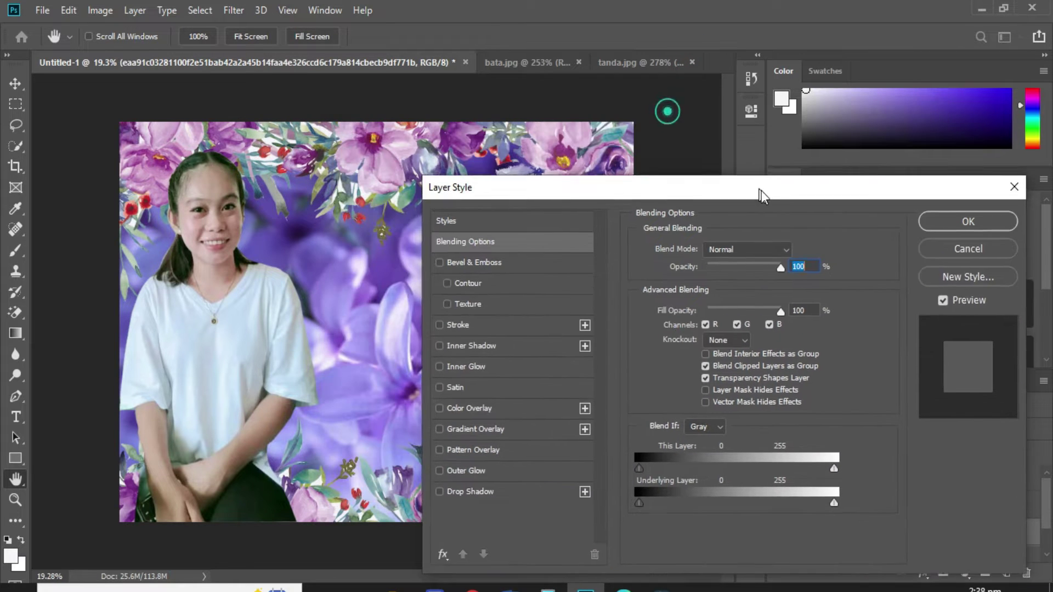
pyautogui.click(477, 473)
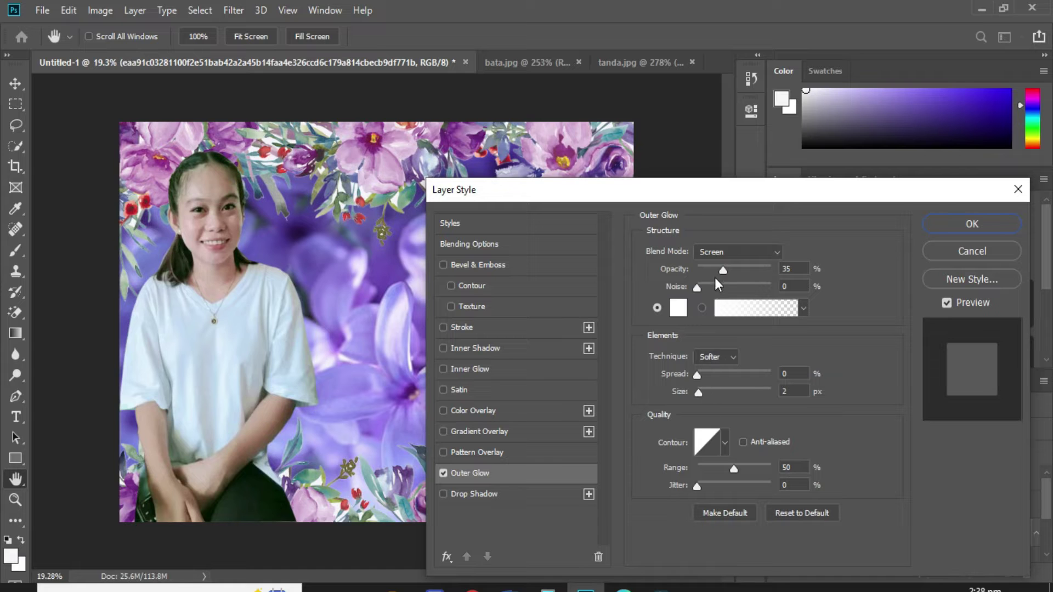
pyautogui.moveTo(724, 271); pyautogui.dragTo(741, 271)
pyautogui.moveTo(698, 392); pyautogui.dragTo(717, 394)
pyautogui.click(741, 270)
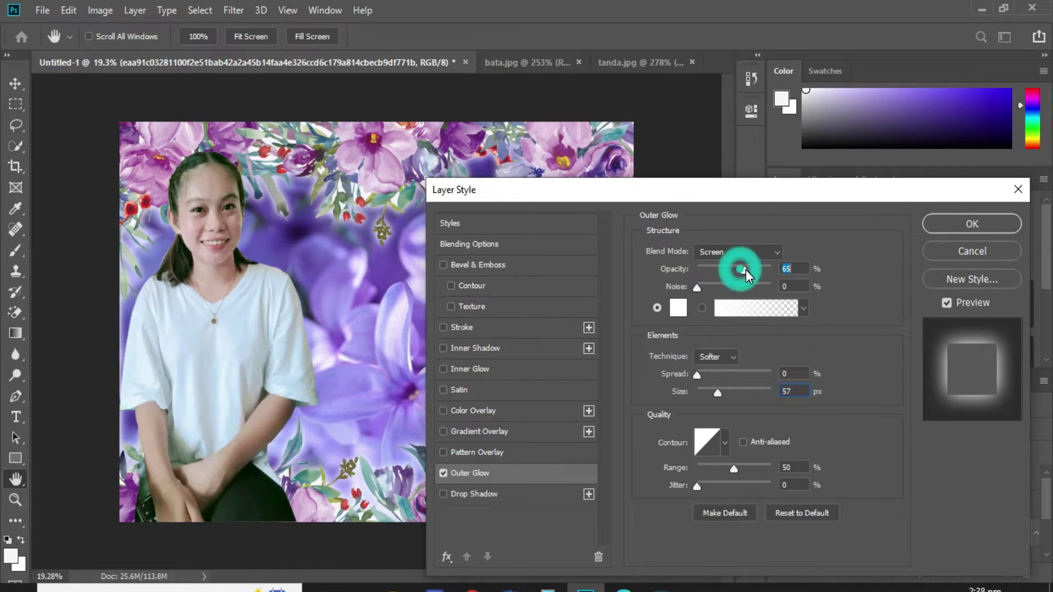
pyautogui.click(971, 223)
pyautogui.press('e')
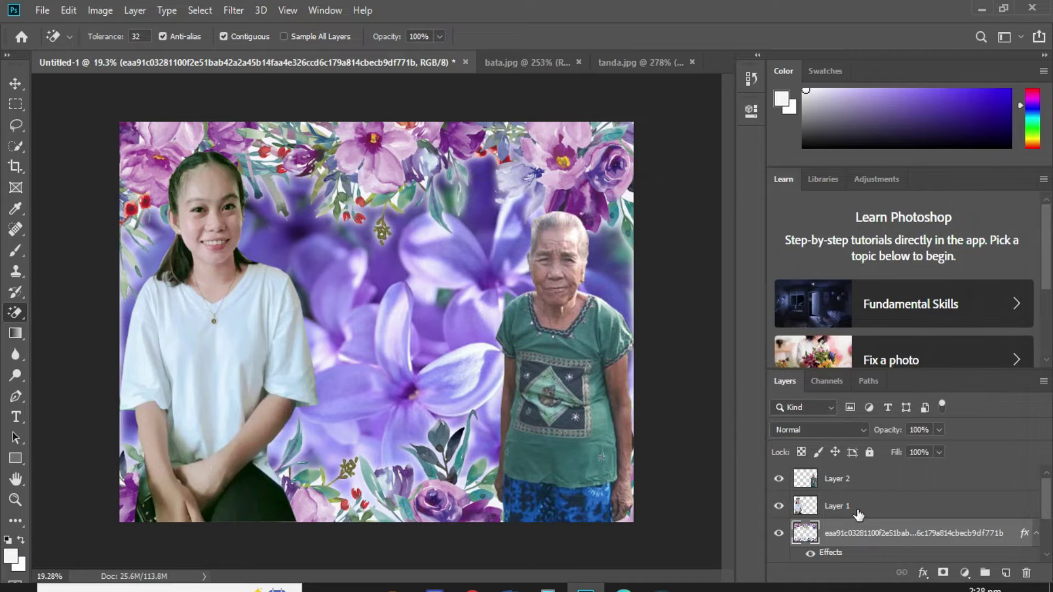
pyautogui.scroll(-2, 864, 513)
# Lower the lavender flowers layer's opacity to 76% through Blending Options.
pyautogui.click(863, 536)
pyautogui.hotkey('ctrl', 't')
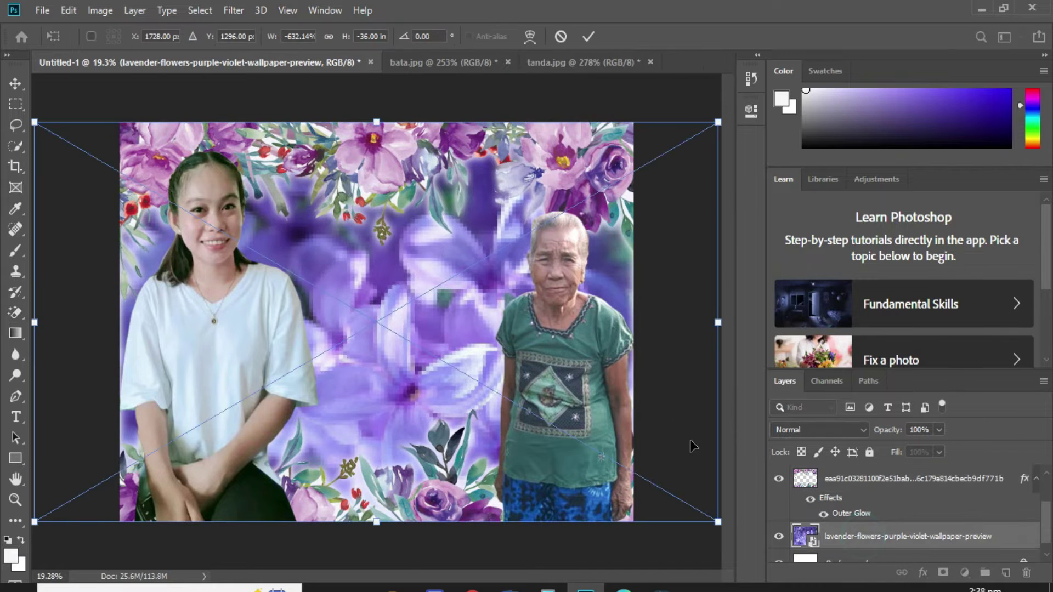
pyautogui.press('Return')
pyautogui.rightClick(854, 538)
pyautogui.click(740, 24)
pyautogui.moveTo(766, 188); pyautogui.dragTo(859, 191)
pyautogui.moveTo(876, 277)
pyautogui.mouseDown()
pyautogui.moveTo(851, 276)
pyautogui.moveTo(863, 274)
pyautogui.mouseUp()
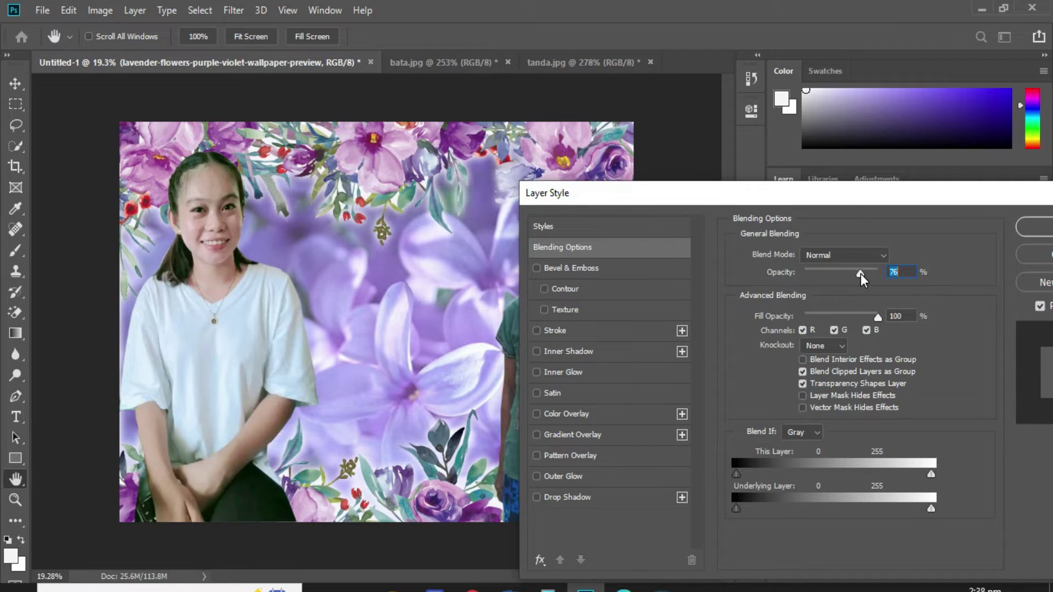
pyautogui.click(1035, 226)
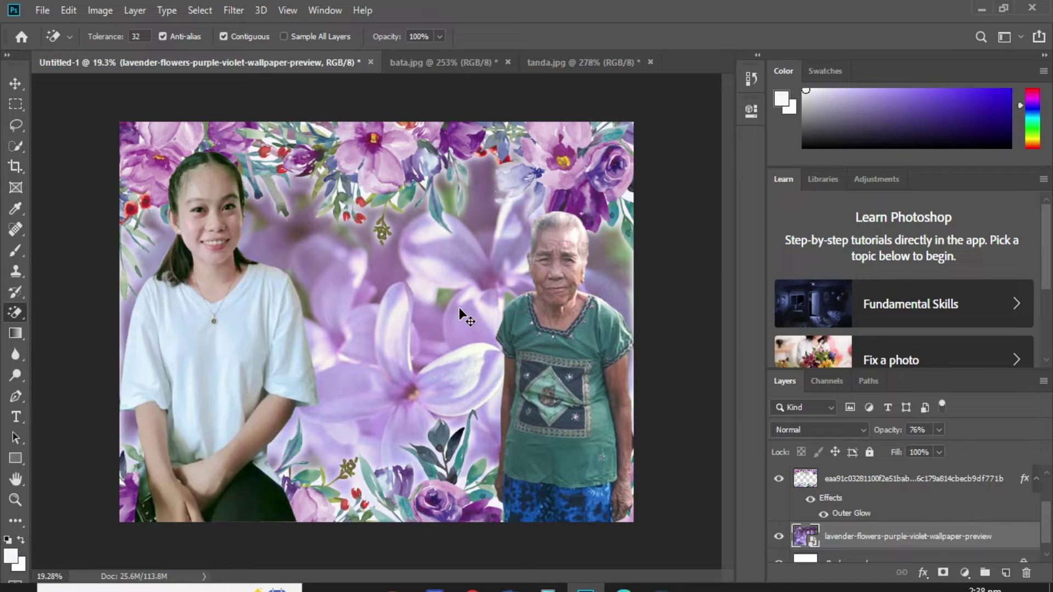
# Apply a Curves adjustment to the lavender flowers layer.
pyautogui.hotkey('ctrl', 'm')
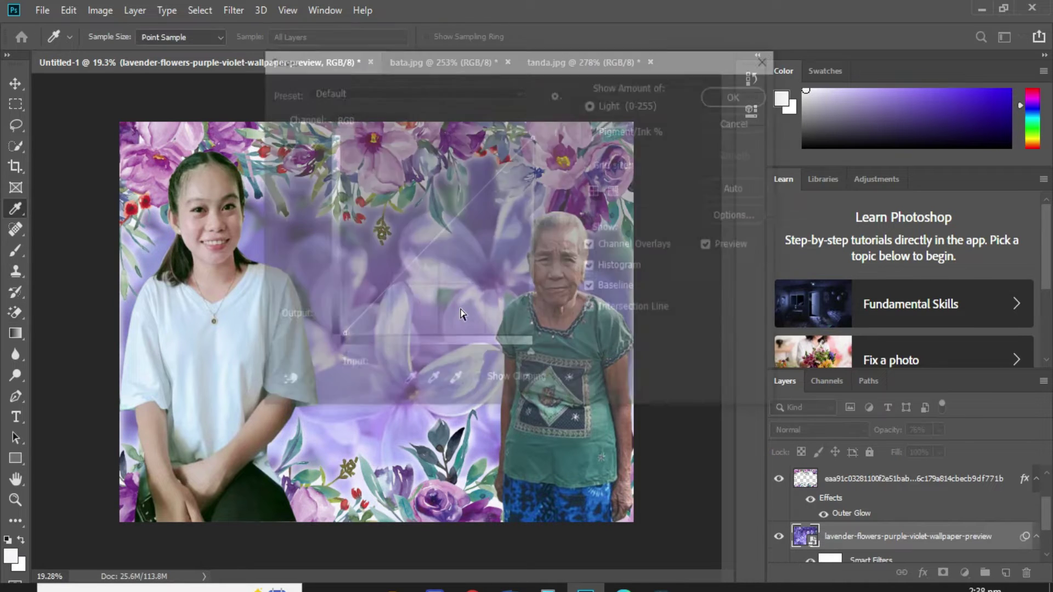
pyautogui.press('Return')
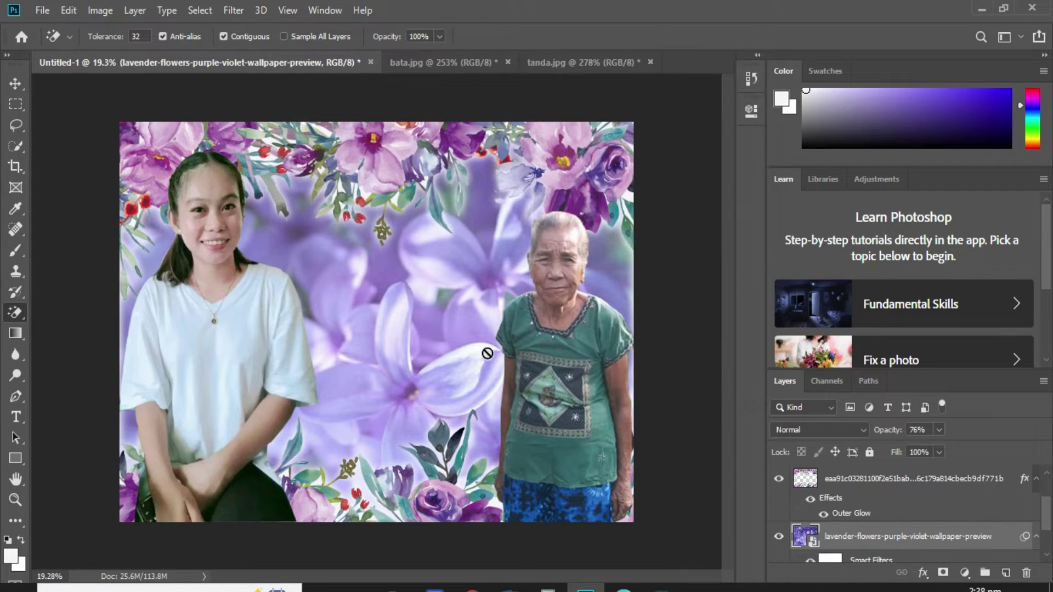
pyautogui.scroll(1, 486, 273)
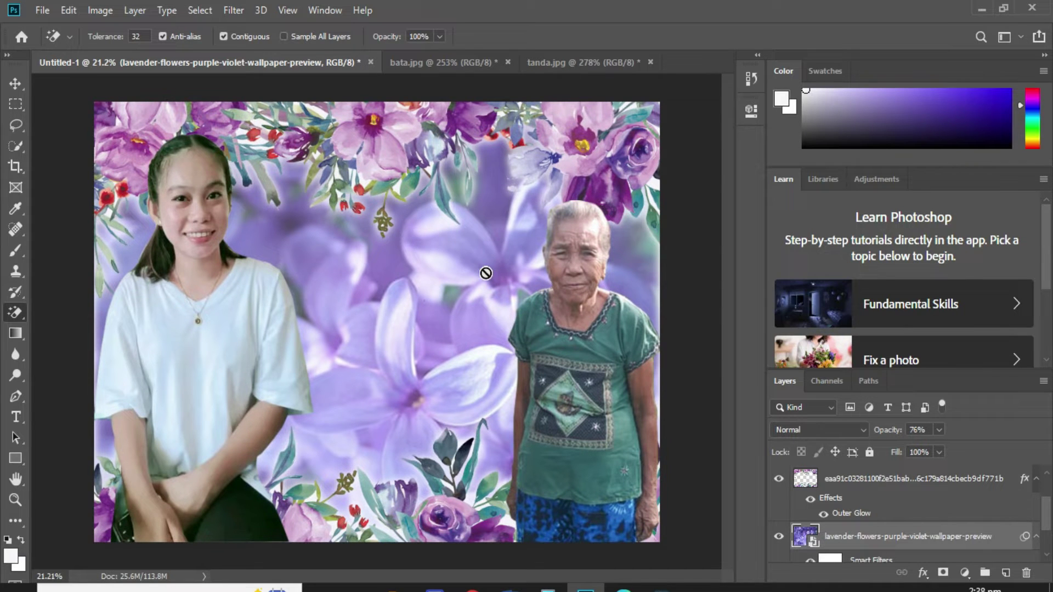
# Draw a white rectangle across the top-left of the canvas beside the young woman's head.
pyautogui.press('v')
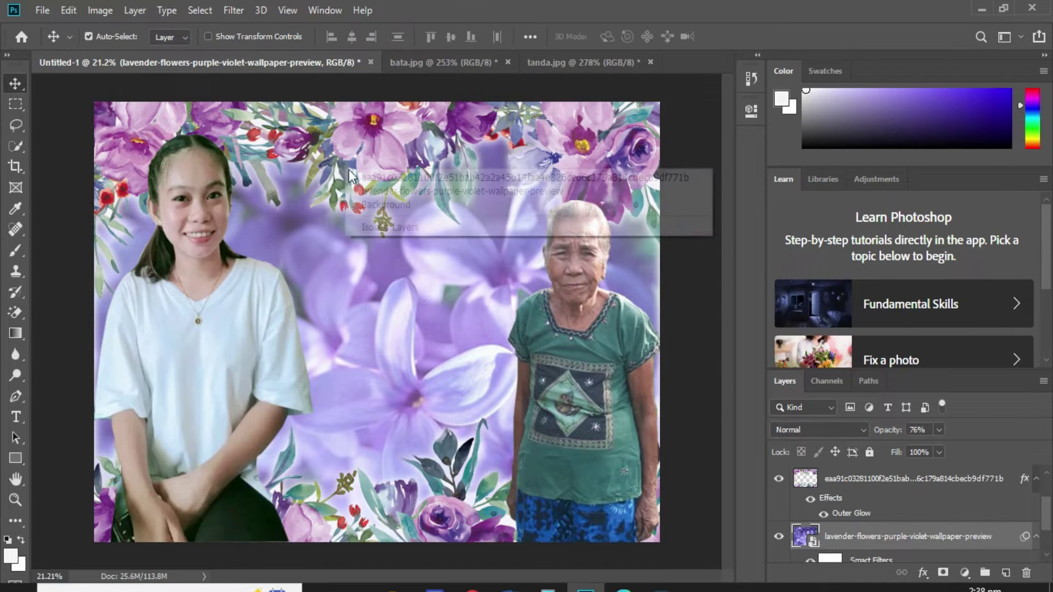
pyautogui.click(193, 311)
pyautogui.click(15, 458)
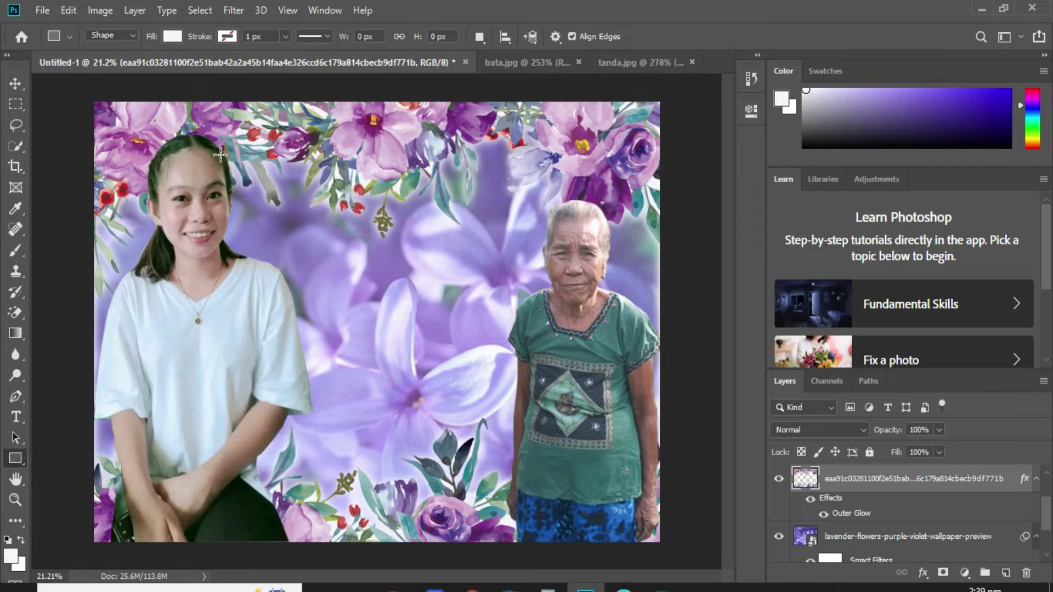
pyautogui.moveTo(221, 151); pyautogui.dragTo(511, 191)
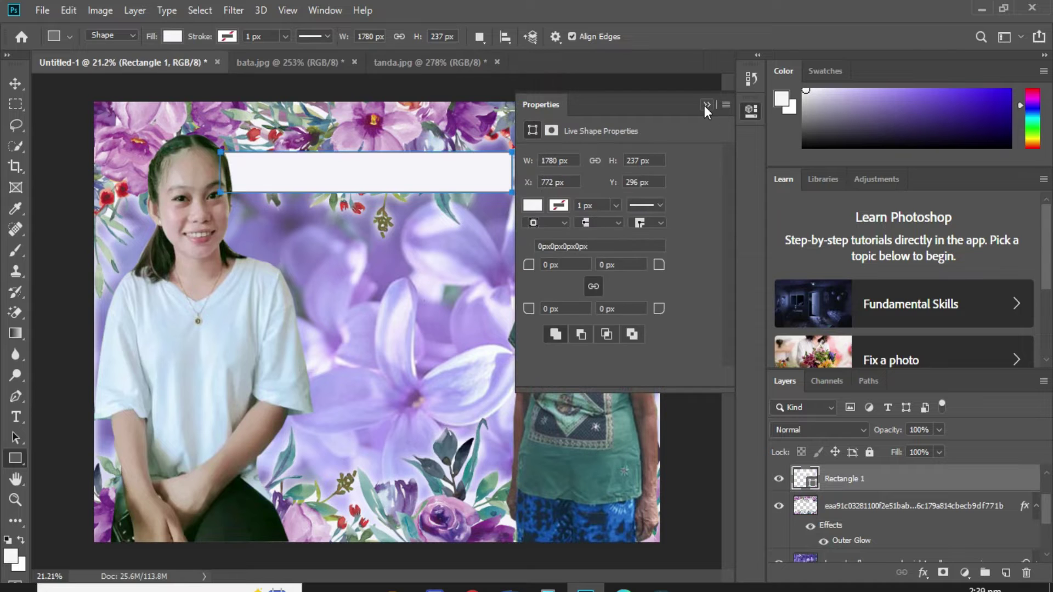
# Raise the rectangle's right end into a slanted banner, accepting conversion of the shape to a path.
pyautogui.hotkey('ctrl', 't')
pyautogui.moveTo(514, 156); pyautogui.dragTo(522, 120)
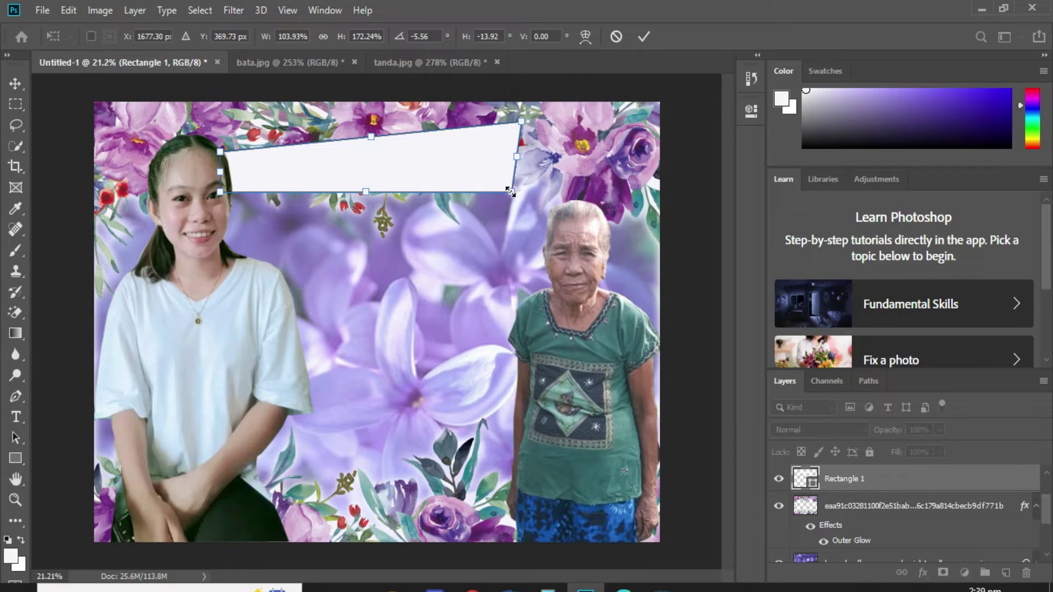
pyautogui.press('Return')
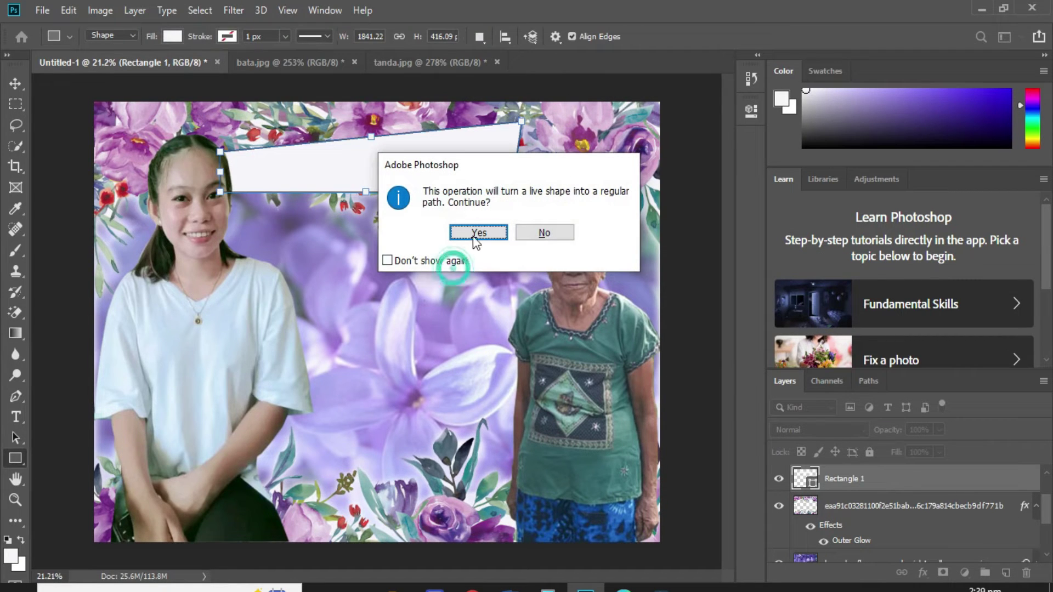
pyautogui.click(477, 233)
pyautogui.rightClick(891, 476)
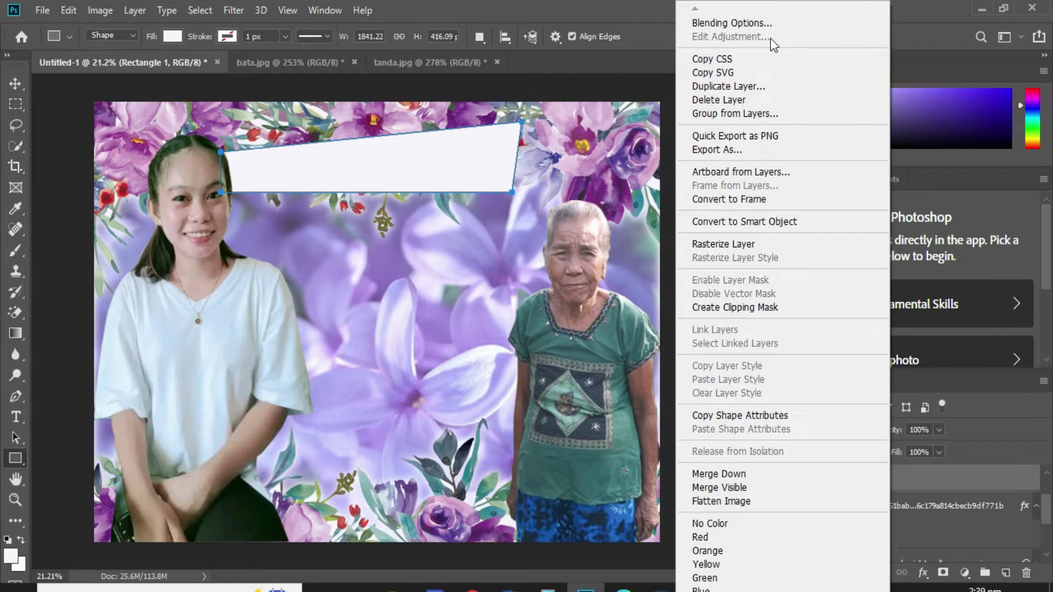
# Give the banner an 8 px stroke positioned outside.
pyautogui.click(768, 23)
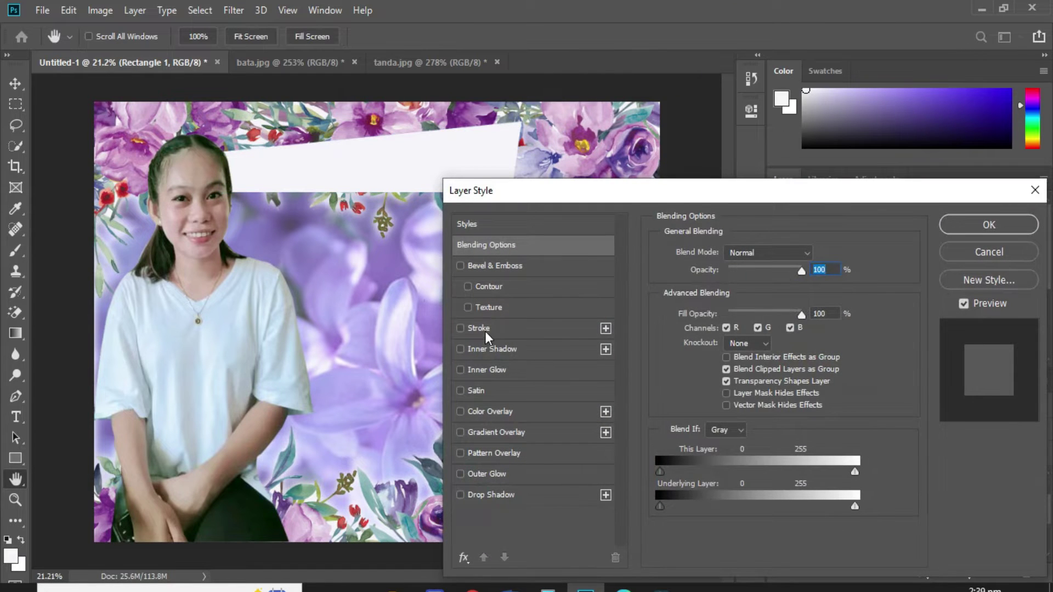
pyautogui.click(462, 328)
pyautogui.click(717, 253)
pyautogui.moveTo(718, 258); pyautogui.dragTo(721, 256)
pyautogui.click(732, 270)
pyautogui.click(722, 283)
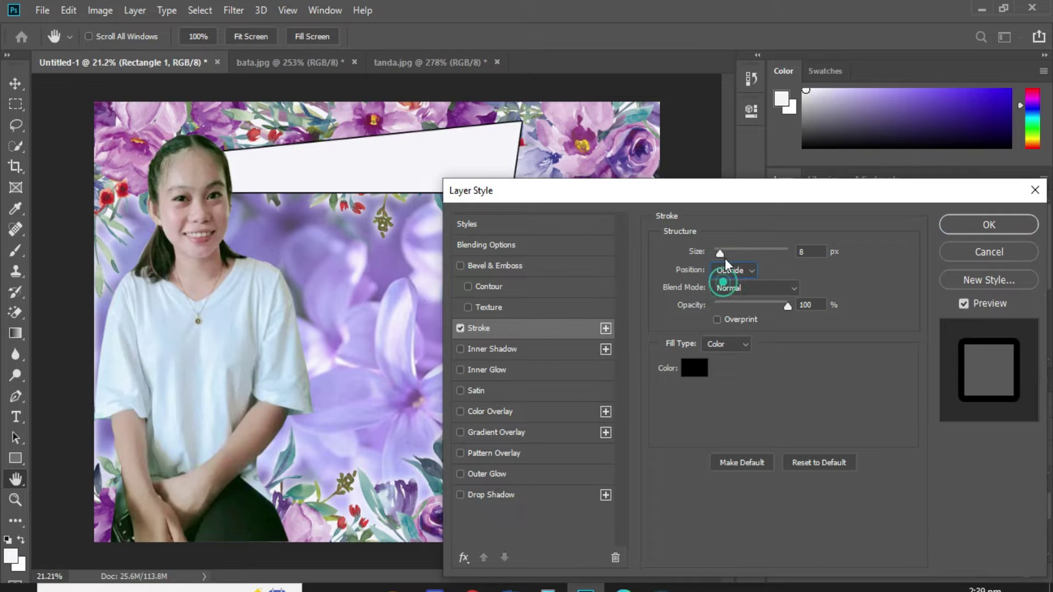
# Add a gradient overlay with its left stop set to purple sampled from the flowers.
pyautogui.click(521, 432)
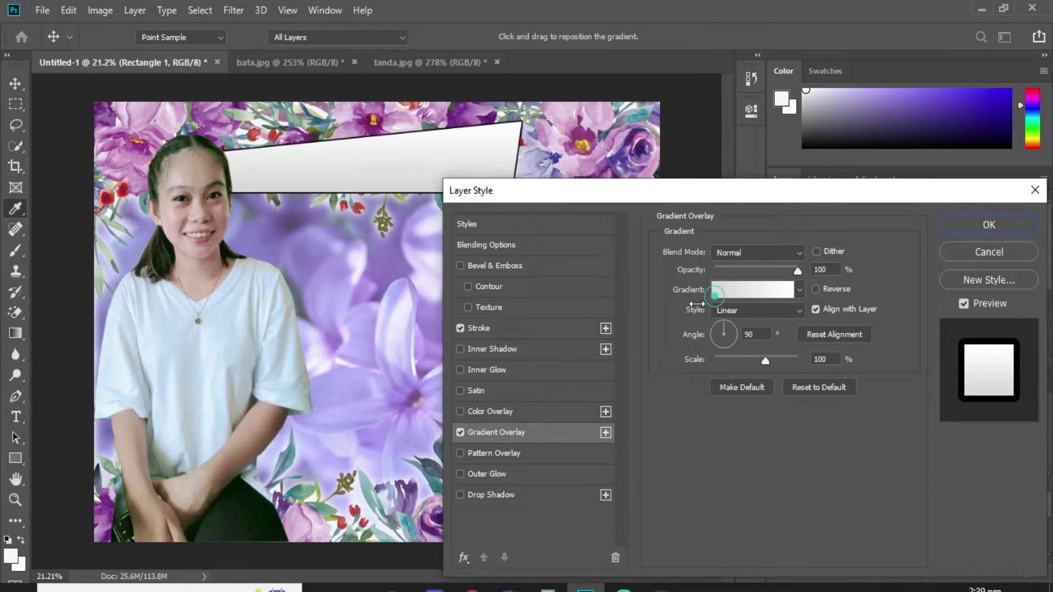
pyautogui.click(714, 296)
pyautogui.click(364, 337)
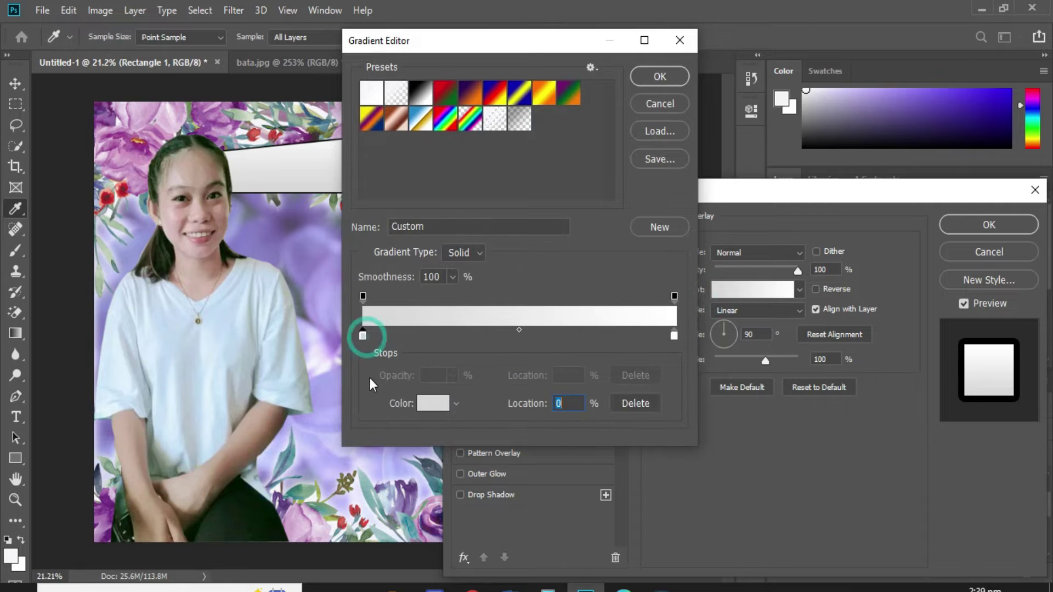
pyautogui.click(430, 527)
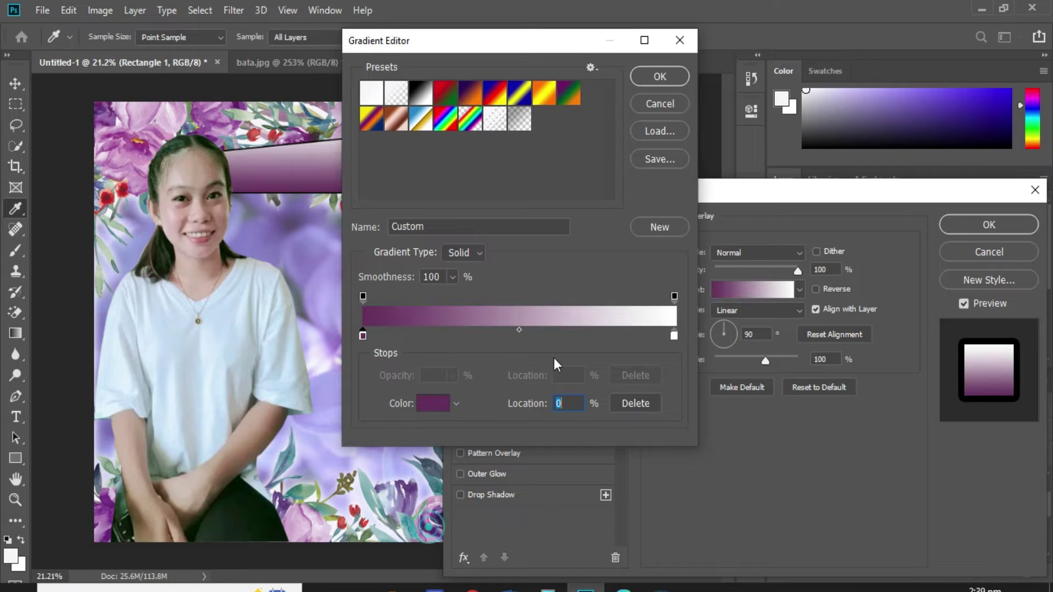
pyautogui.click(660, 80)
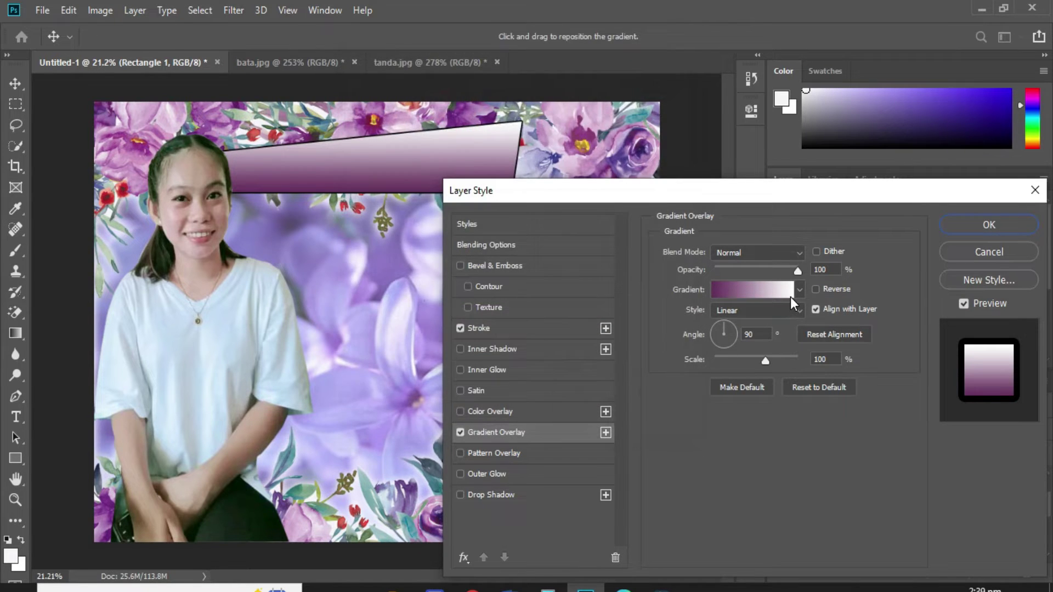
# Set the right stop to light lavender from the flowers and add a lavender stop near 70%.
pyautogui.click(791, 297)
pyautogui.click(674, 336)
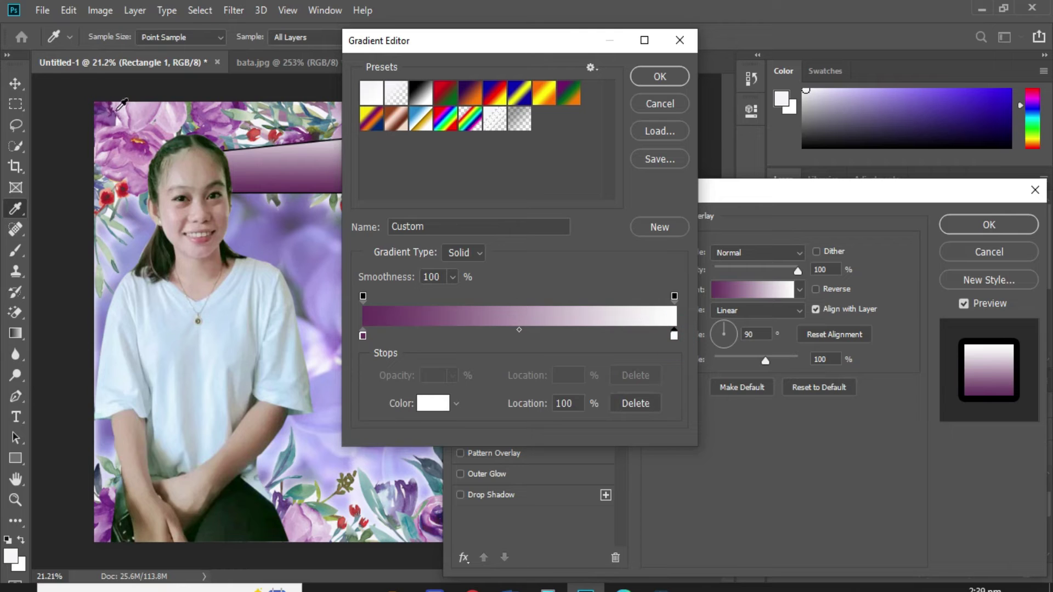
pyautogui.click(138, 109)
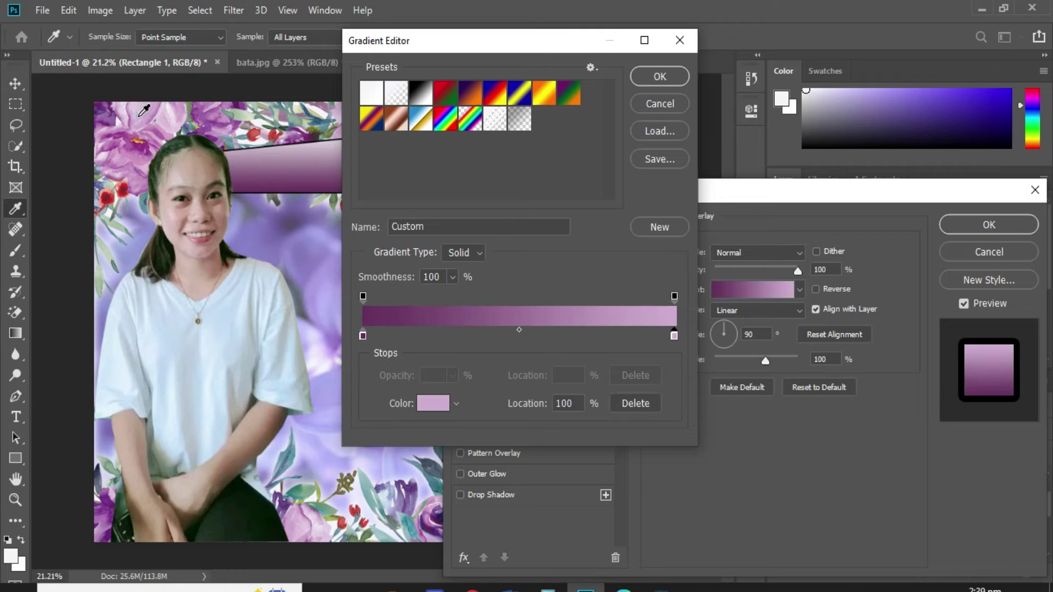
pyautogui.click(519, 333)
pyautogui.moveTo(519, 333); pyautogui.dragTo(582, 330)
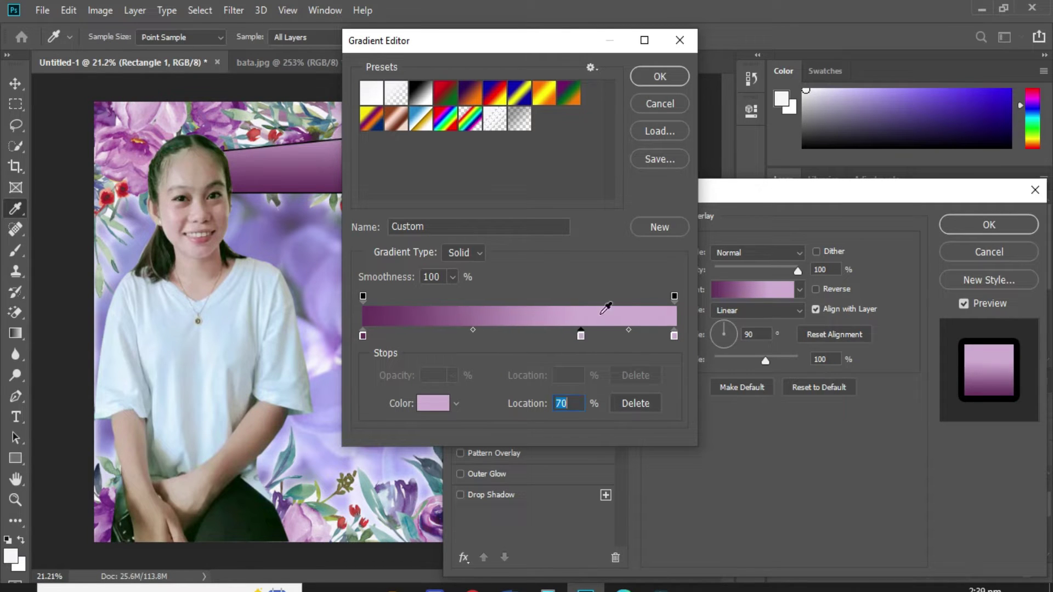
pyautogui.click(661, 78)
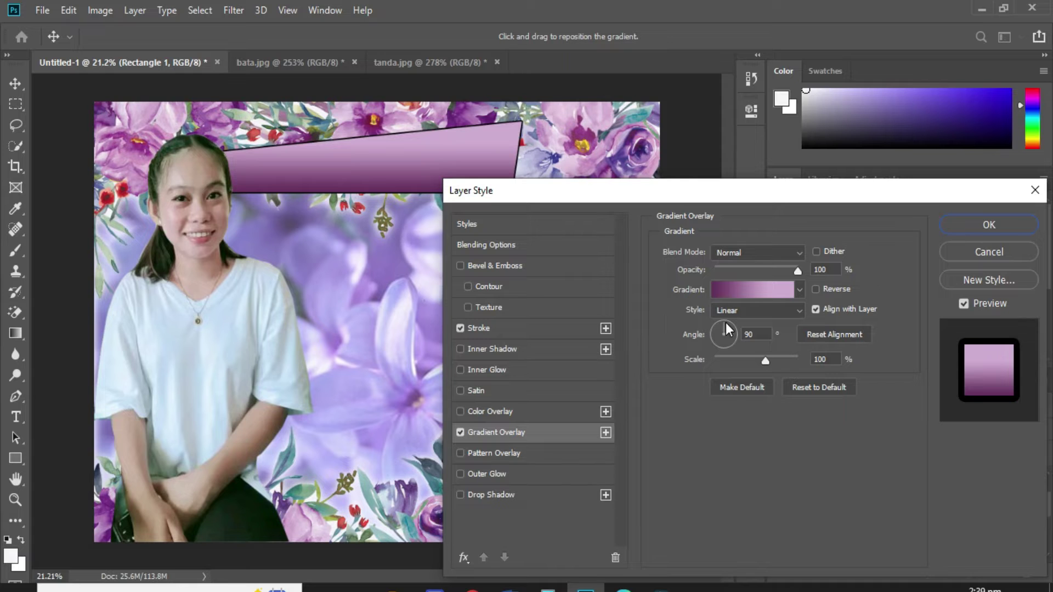
# Change the banner gradient's left stop to a bright violet.
pyautogui.click(712, 294)
pyautogui.click(363, 335)
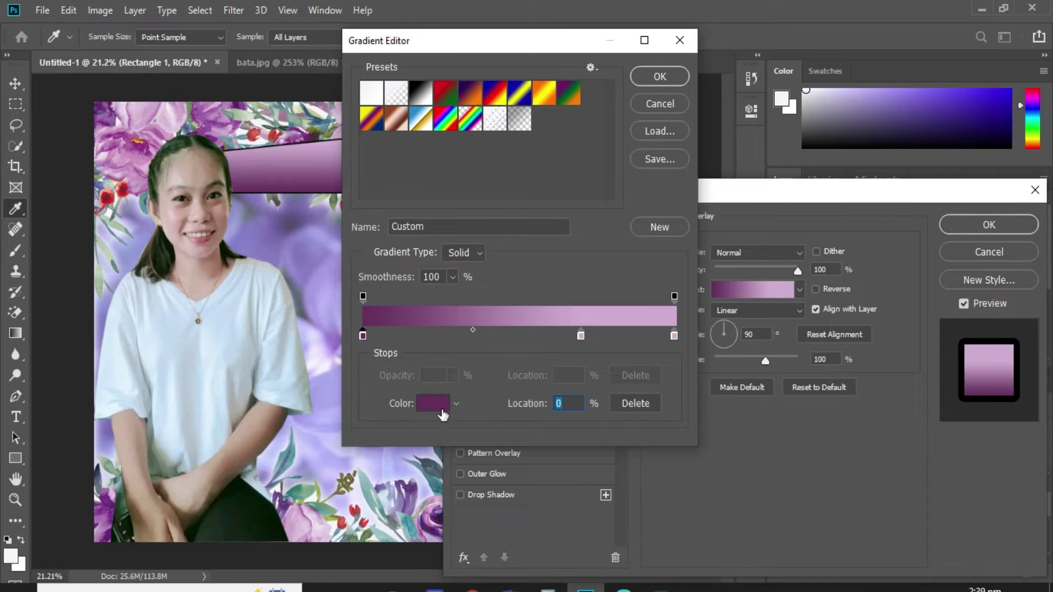
pyautogui.click(442, 412)
pyautogui.click(535, 160)
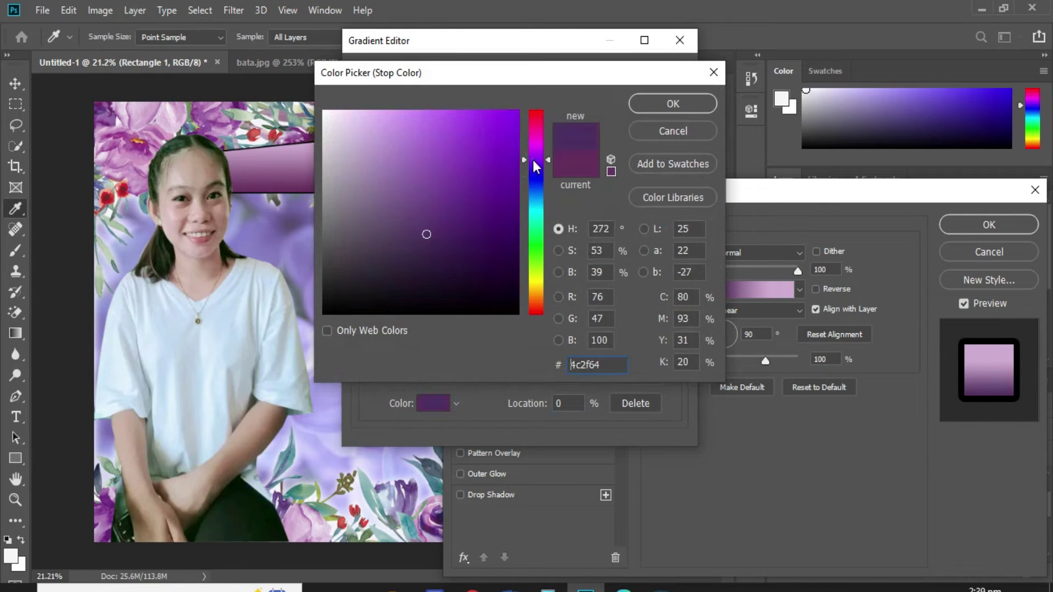
pyautogui.click(517, 159)
pyautogui.click(651, 109)
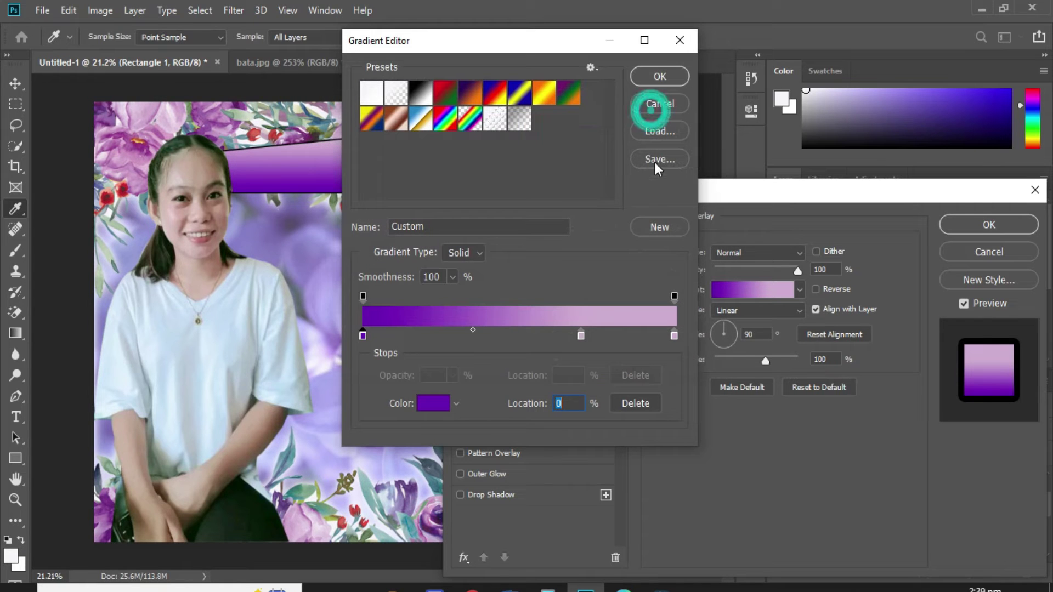
pyautogui.click(656, 76)
# Set the banner's outline colour to white (ffffff).
pyautogui.click(489, 327)
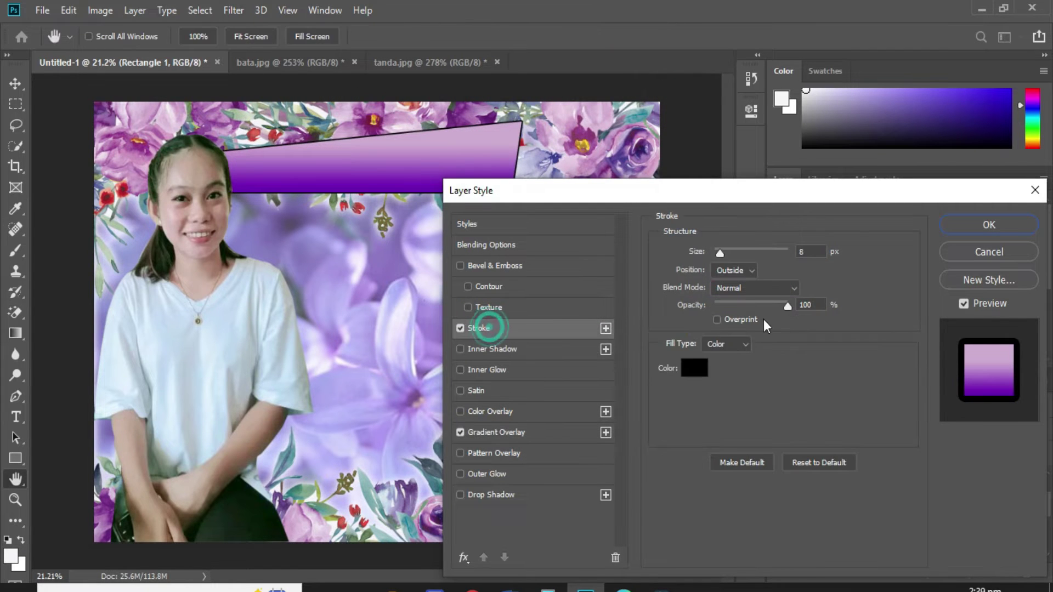
pyautogui.click(694, 368)
pyautogui.write('ffffff')
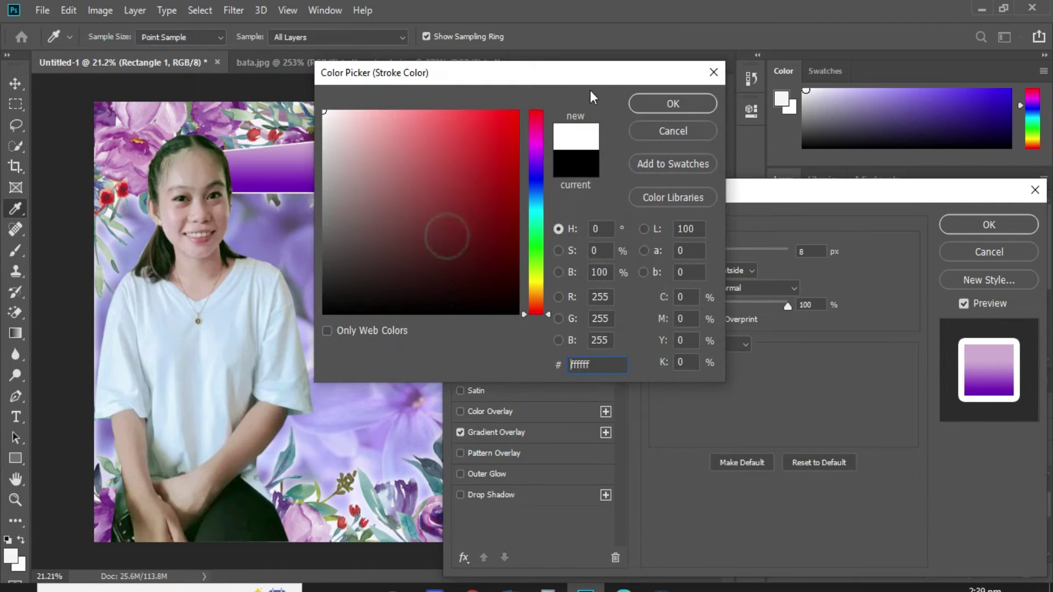
pyautogui.click(677, 111)
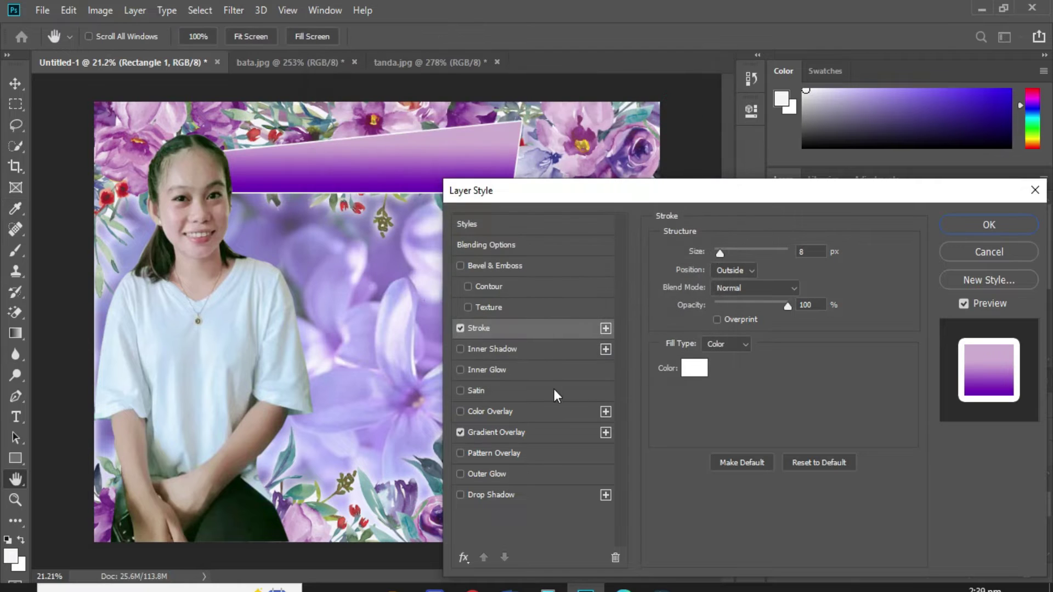
# Add a Bevel & Emboss with an enlarged size and apply the layer style.
pyautogui.click(497, 266)
pyautogui.moveTo(729, 320); pyautogui.dragTo(748, 317)
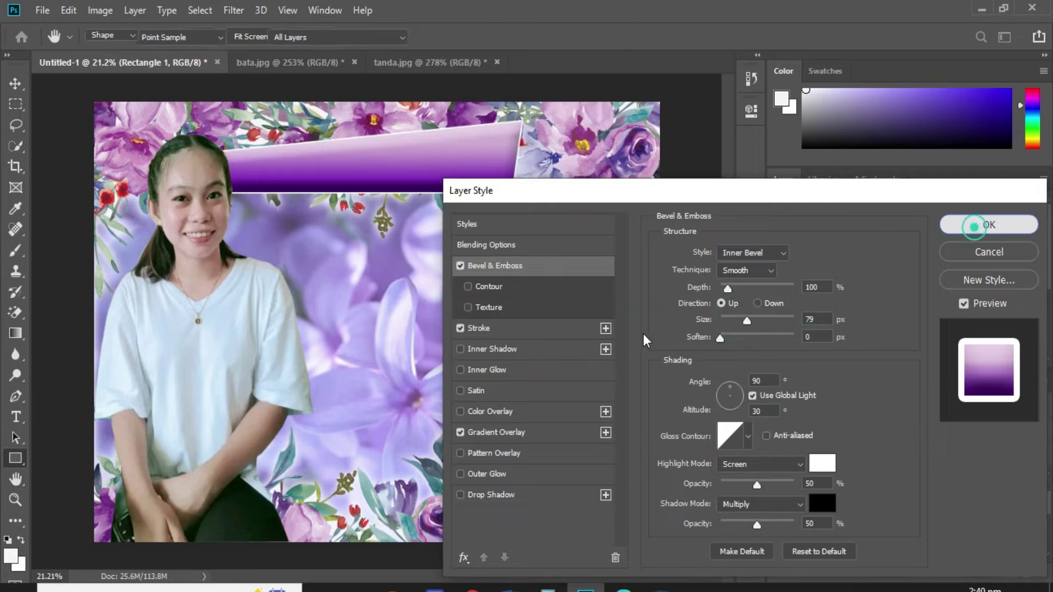
pyautogui.click(989, 225)
pyautogui.scroll(-3, 827, 546)
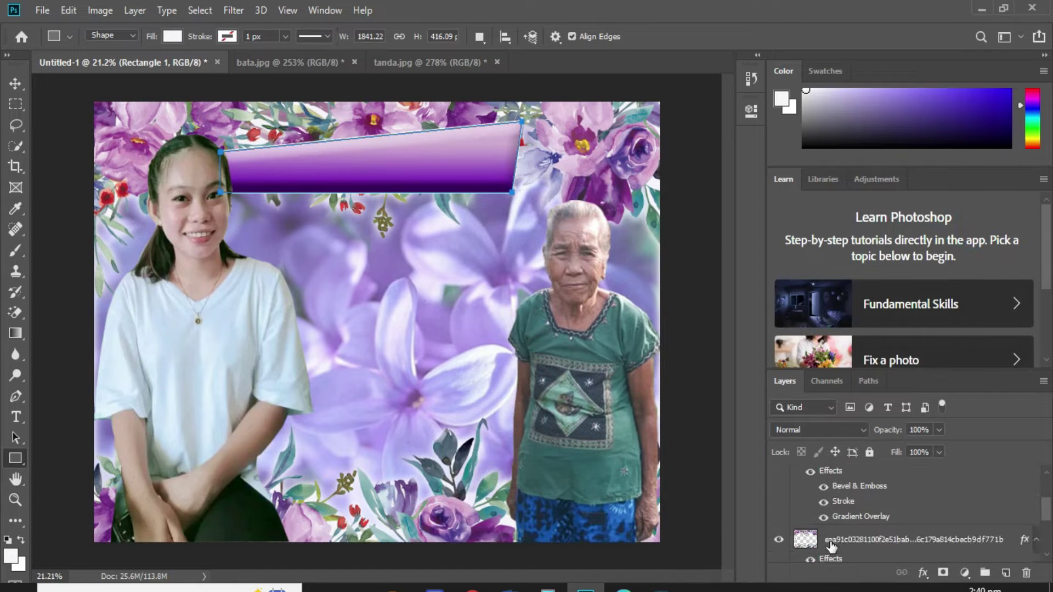
# Draw a white rounded rectangle below the top banner and move its layer above the photos.
pyautogui.click(844, 548)
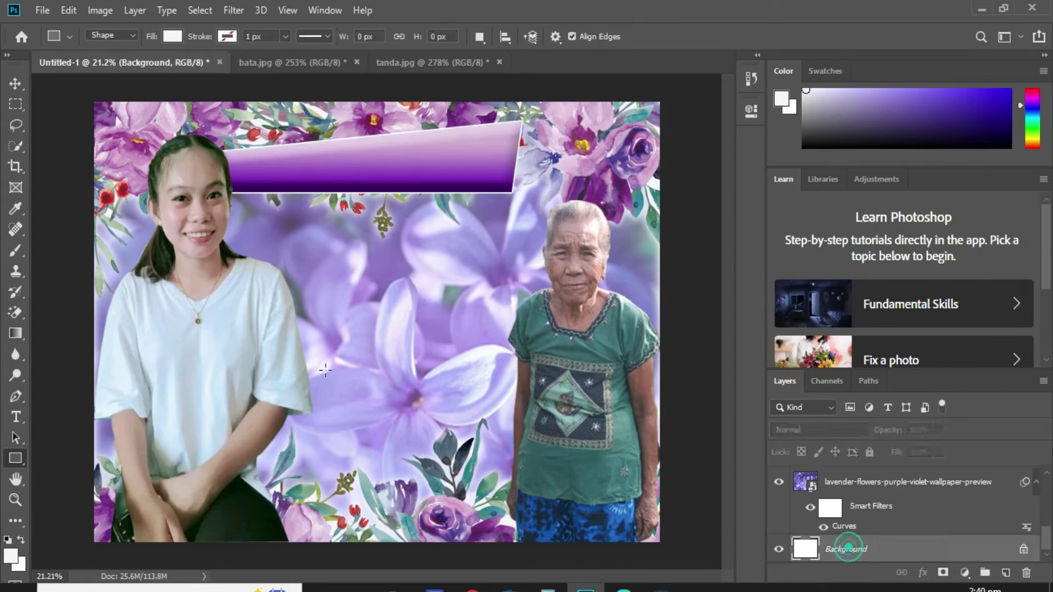
pyautogui.click(21, 458)
pyautogui.click(76, 471)
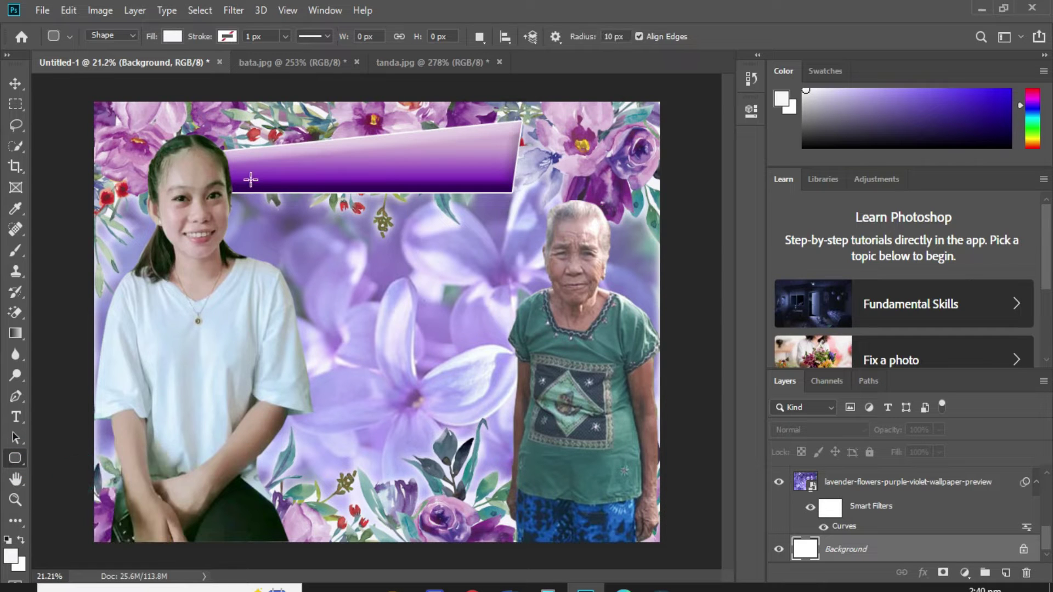
pyautogui.moveTo(244, 181); pyautogui.dragTo(500, 234)
pyautogui.click(707, 104)
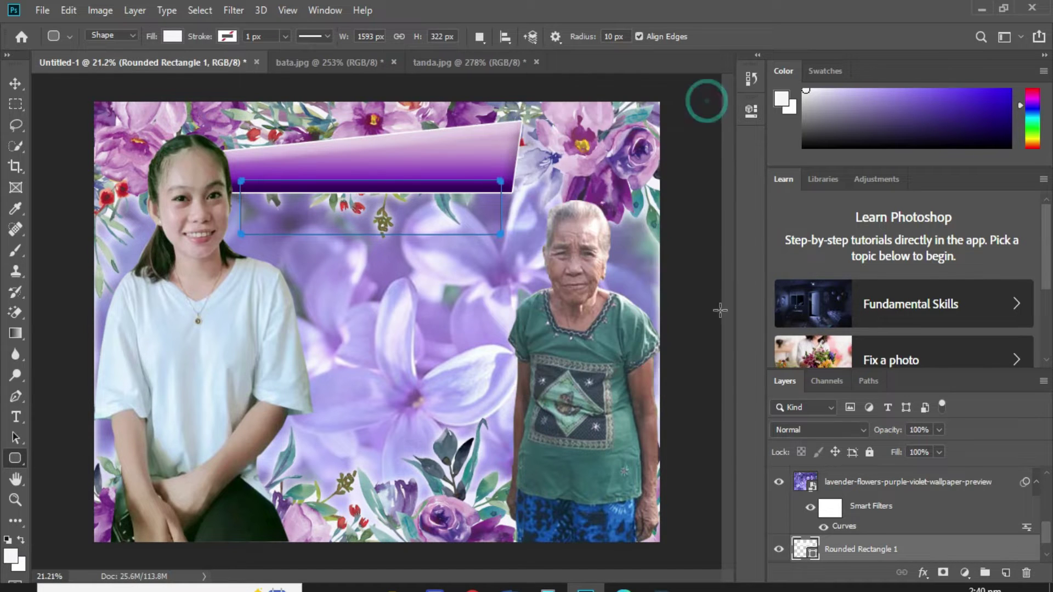
pyautogui.moveTo(855, 557); pyautogui.dragTo(855, 475)
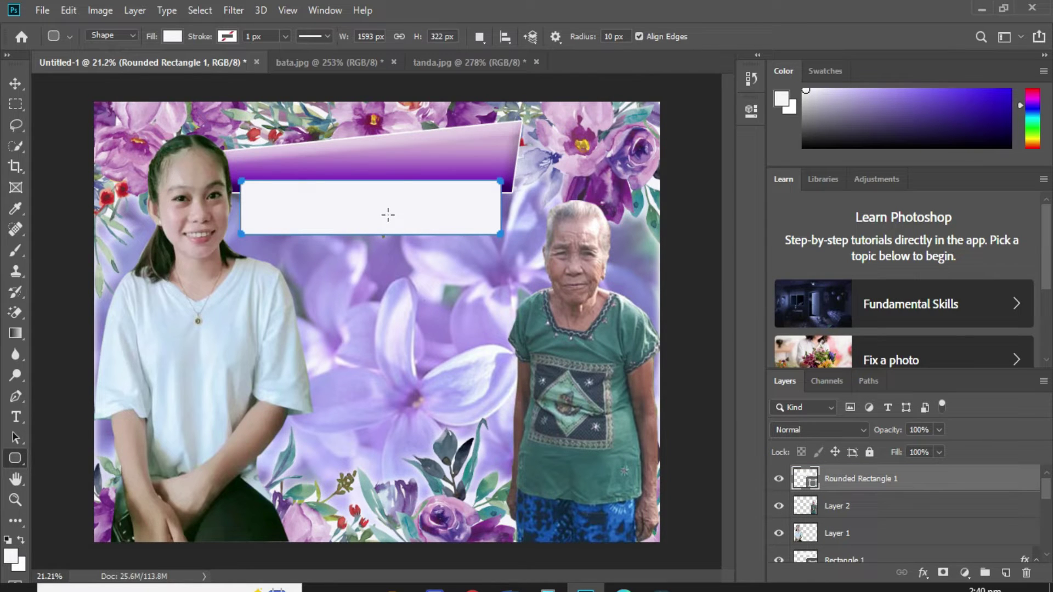
# Skew the rectangle's bottom corners outward and accept converting it to a regular path.
pyautogui.hotkey('ctrl', 't')
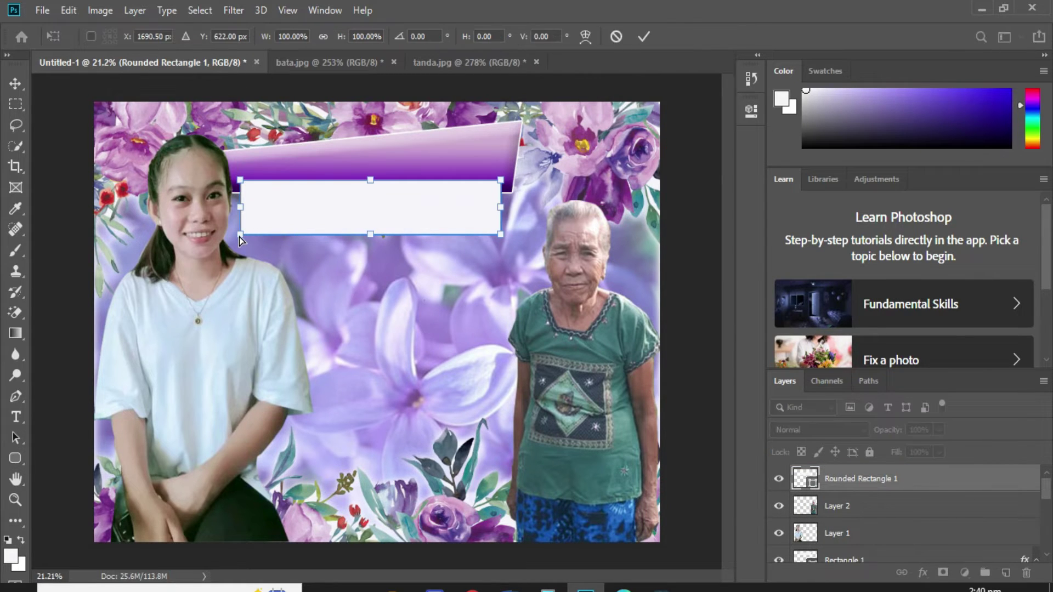
pyautogui.moveTo(240, 237); pyautogui.dragTo(231, 237)
pyautogui.moveTo(499, 238); pyautogui.dragTo(507, 242)
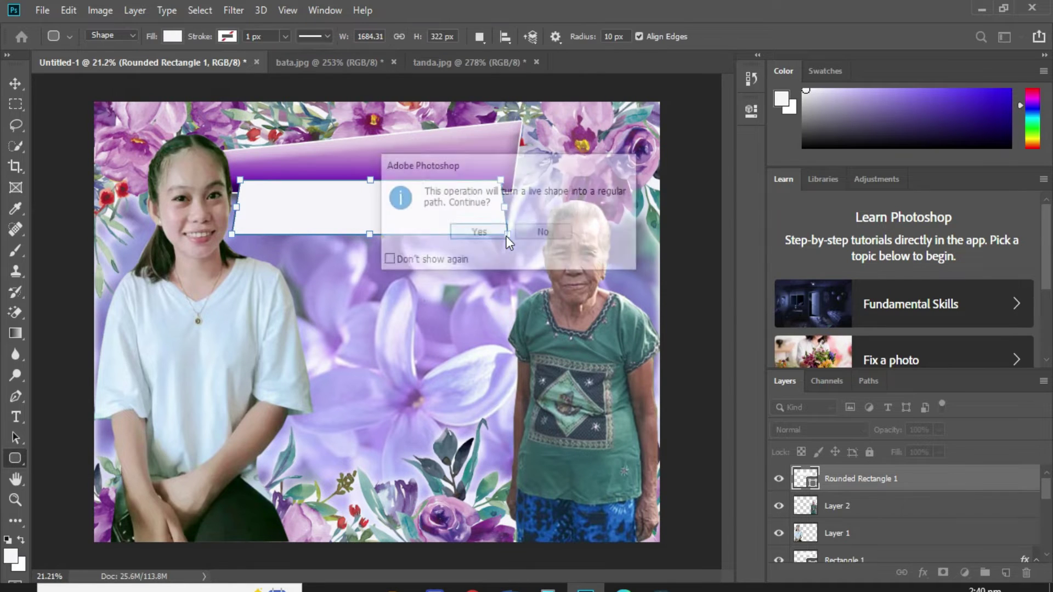
pyautogui.click(436, 258)
pyautogui.click(490, 230)
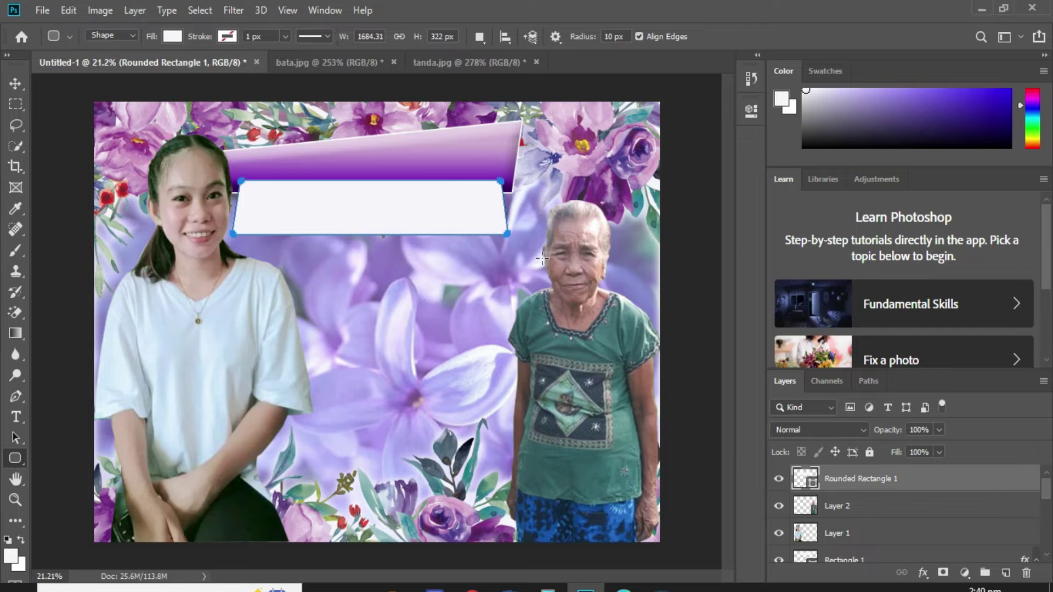
# Fill the lower banner with teal 318ca6 sampled from the canvas.
pyautogui.doubleClick(806, 483)
pyautogui.moveTo(618, 83); pyautogui.dragTo(715, 263)
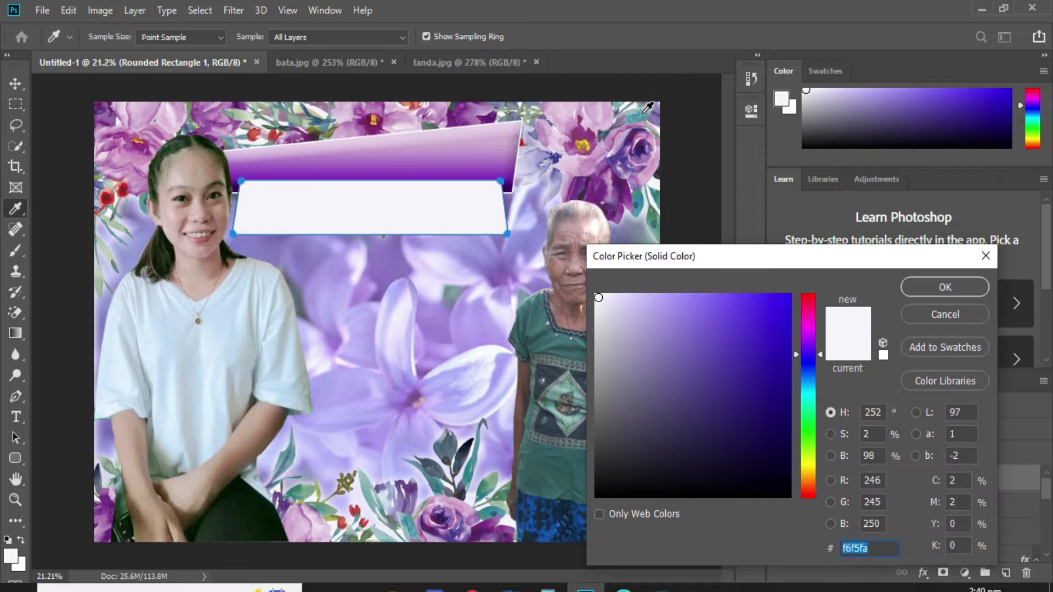
pyautogui.click(647, 107)
pyautogui.moveTo(755, 315); pyautogui.dragTo(772, 309)
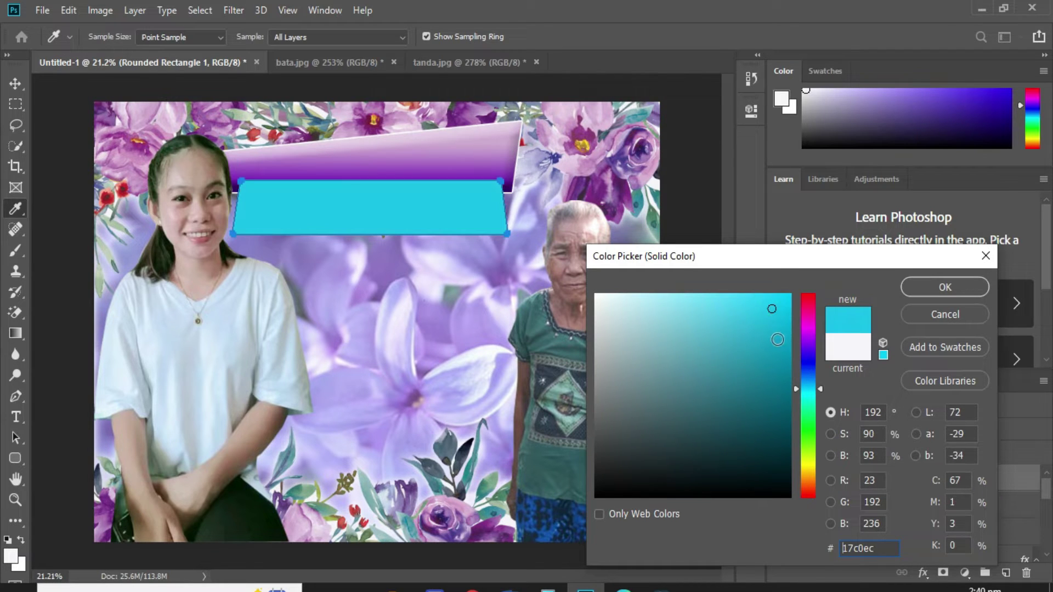
pyautogui.click(784, 341)
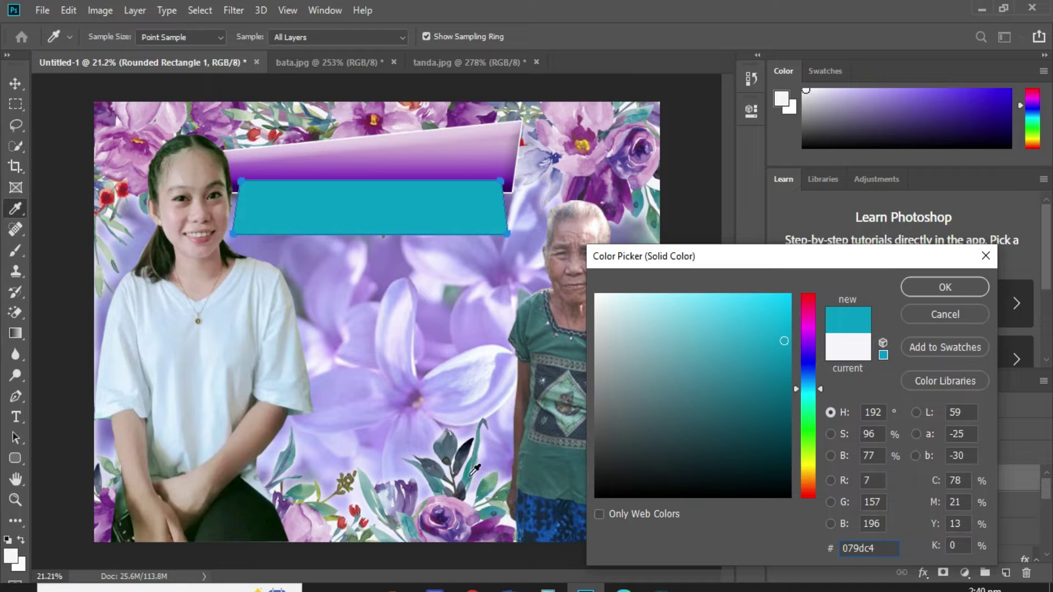
pyautogui.click(489, 510)
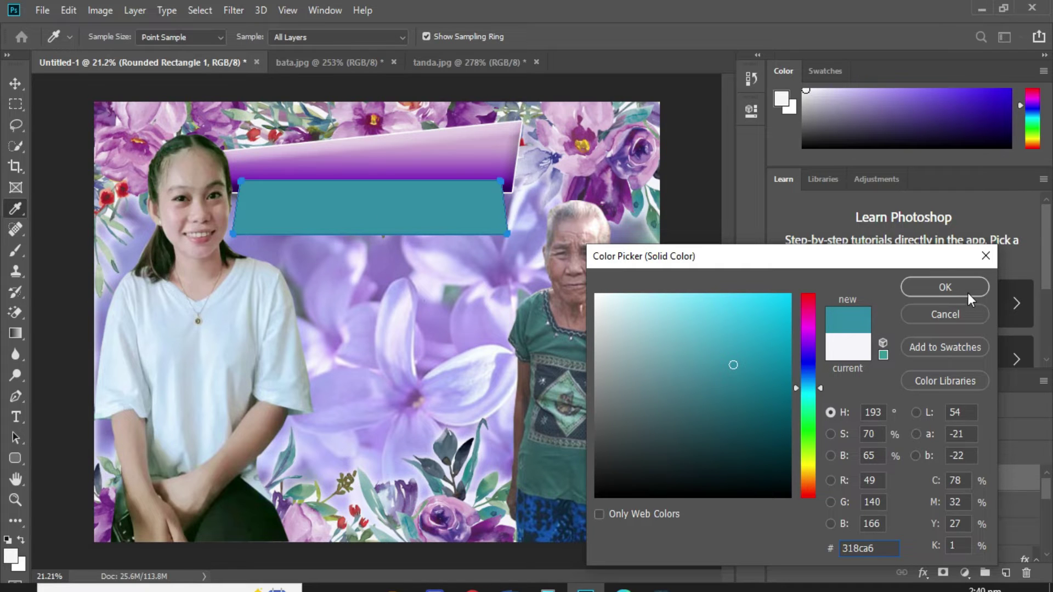
pyautogui.click(946, 287)
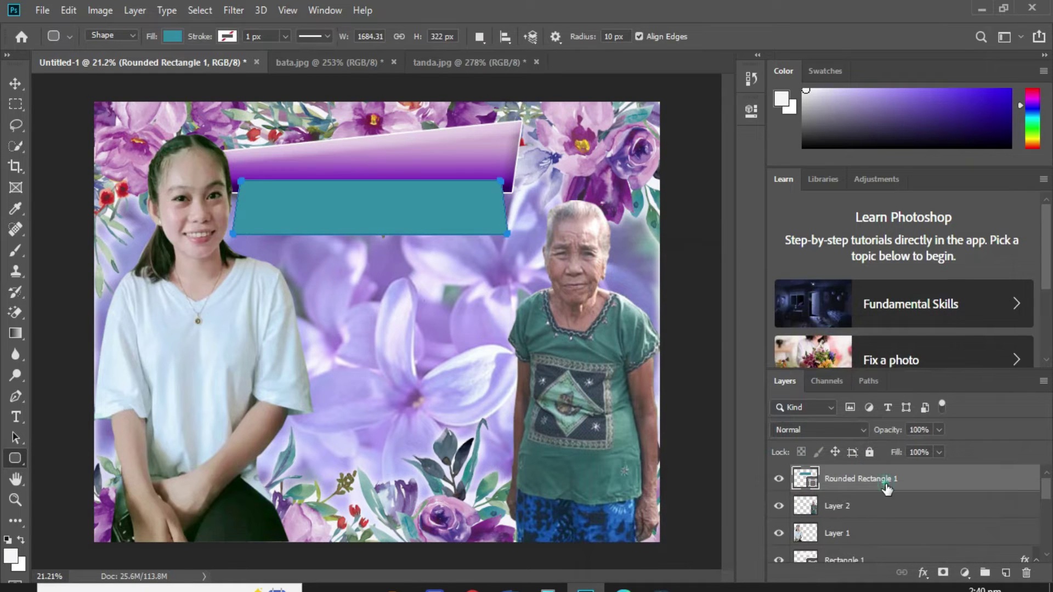
# Copy the top banner's layer effects onto the teal rectangle.
pyautogui.press('v')
pyautogui.rightClick(495, 153)
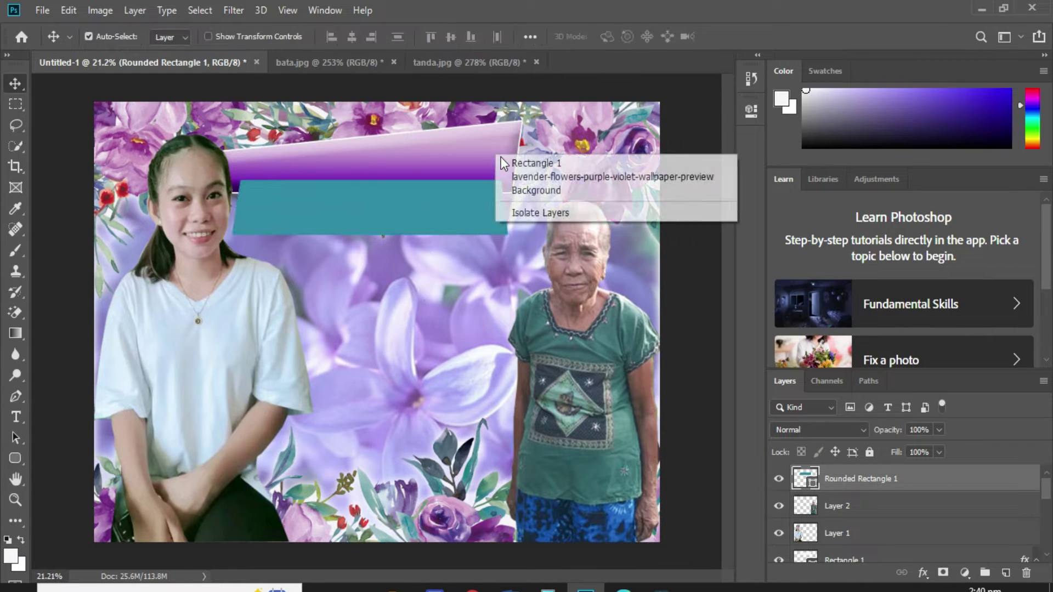
pyautogui.click(515, 141)
pyautogui.moveTo(1024, 492); pyautogui.dragTo(489, 230)
pyautogui.scroll(-2, 848, 521)
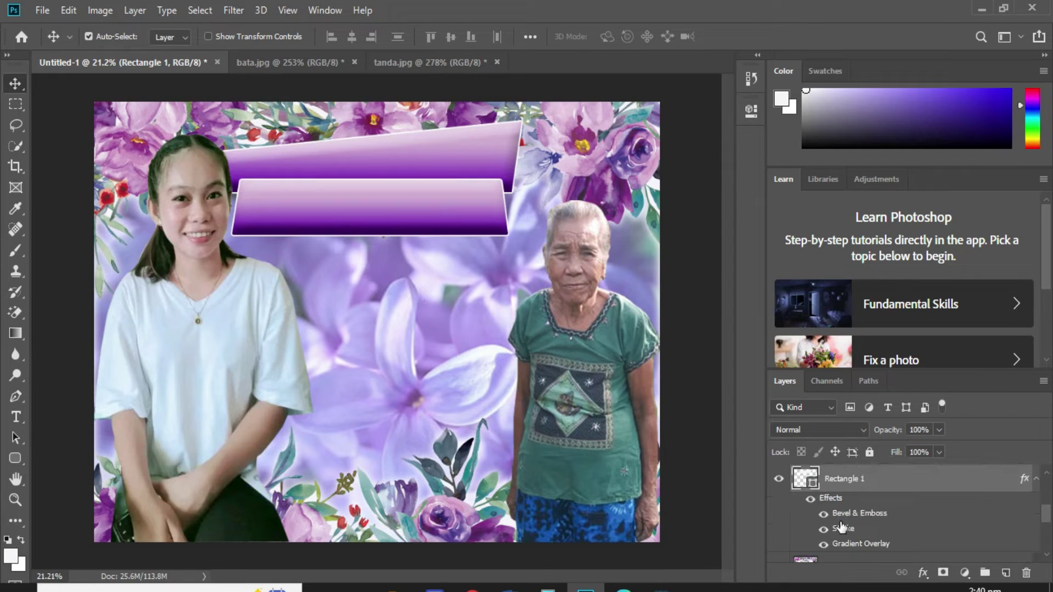
pyautogui.click(823, 544)
pyautogui.click(823, 544)
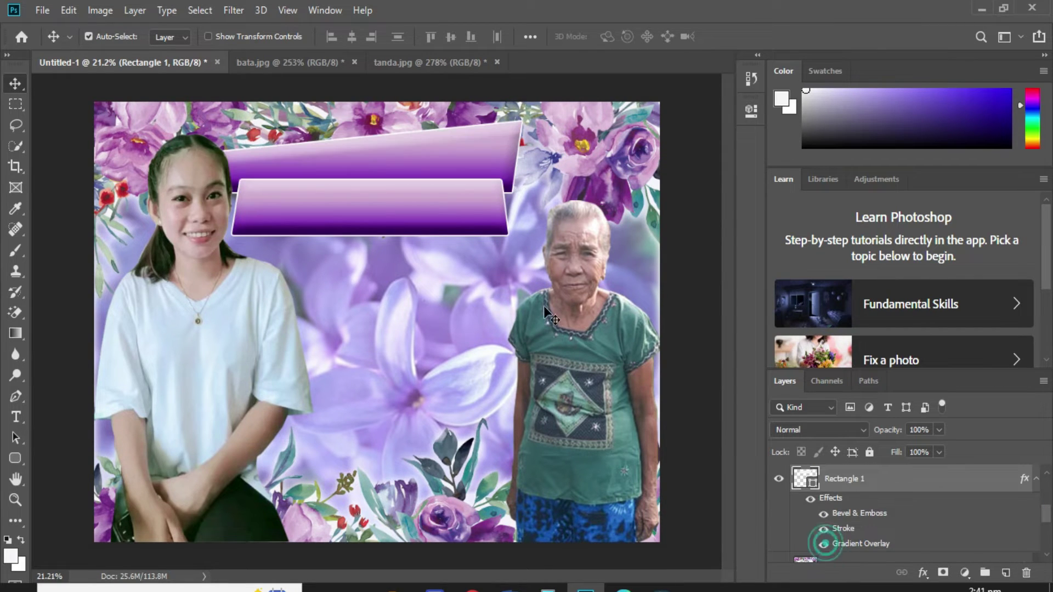
# Hide the lower banner's Gradient Overlay so it appears teal.
pyautogui.rightClick(478, 222)
pyautogui.click(496, 224)
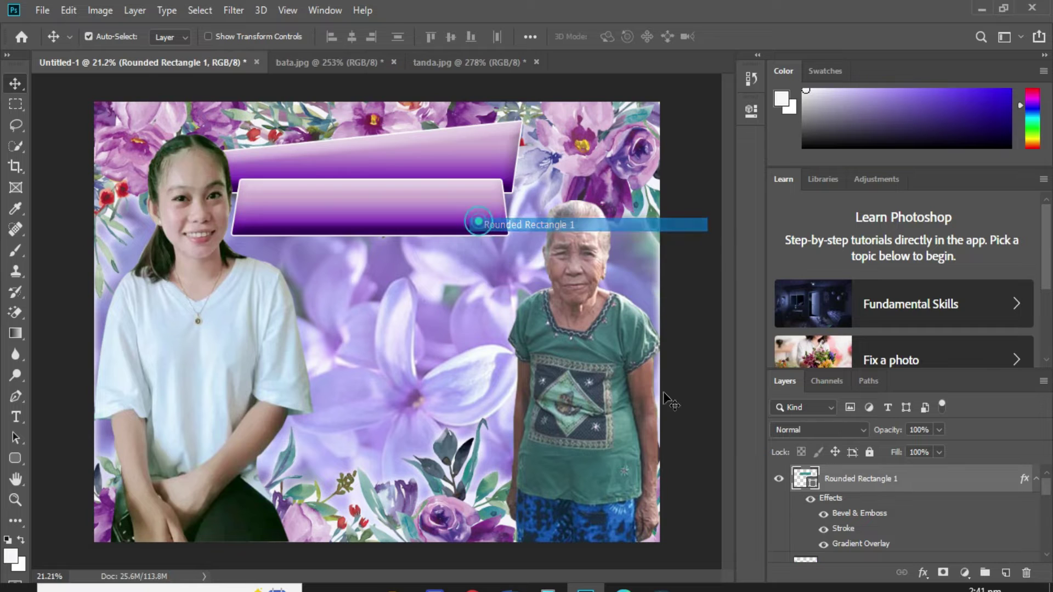
pyautogui.click(823, 545)
pyautogui.rightClick(441, 149)
pyautogui.click(452, 153)
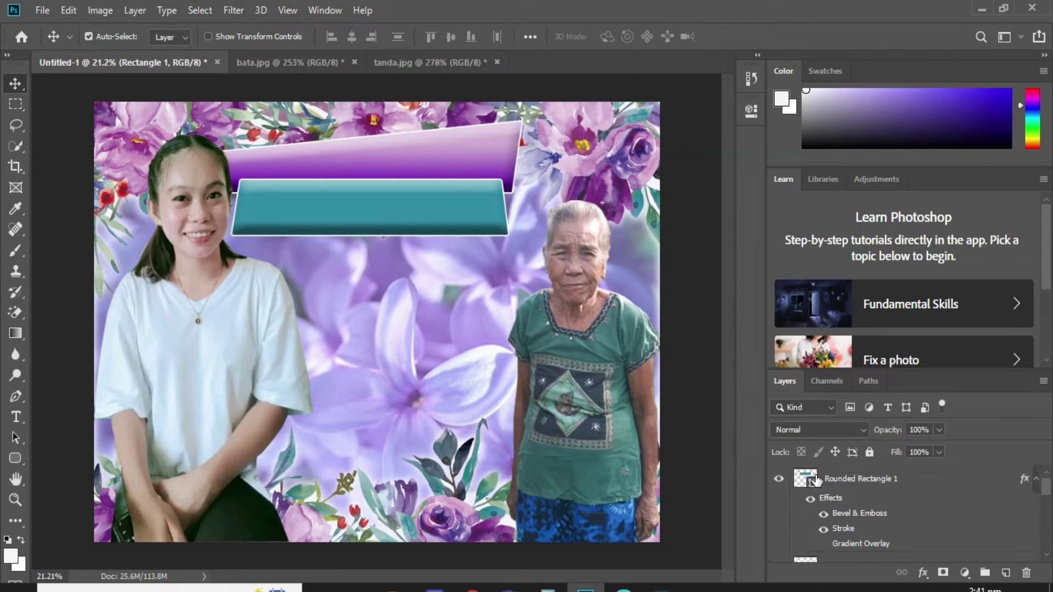
pyautogui.click(839, 485)
pyautogui.press('t')
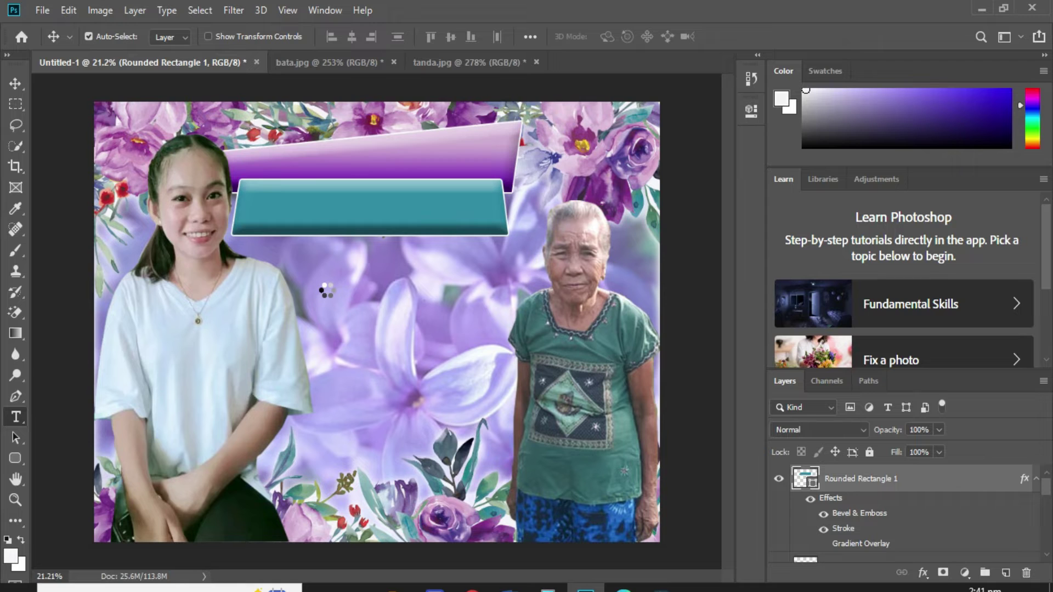
# Start a text layer in white ffffff, Microsoft Sans Serif at 200 pt.
pyautogui.click(339, 277)
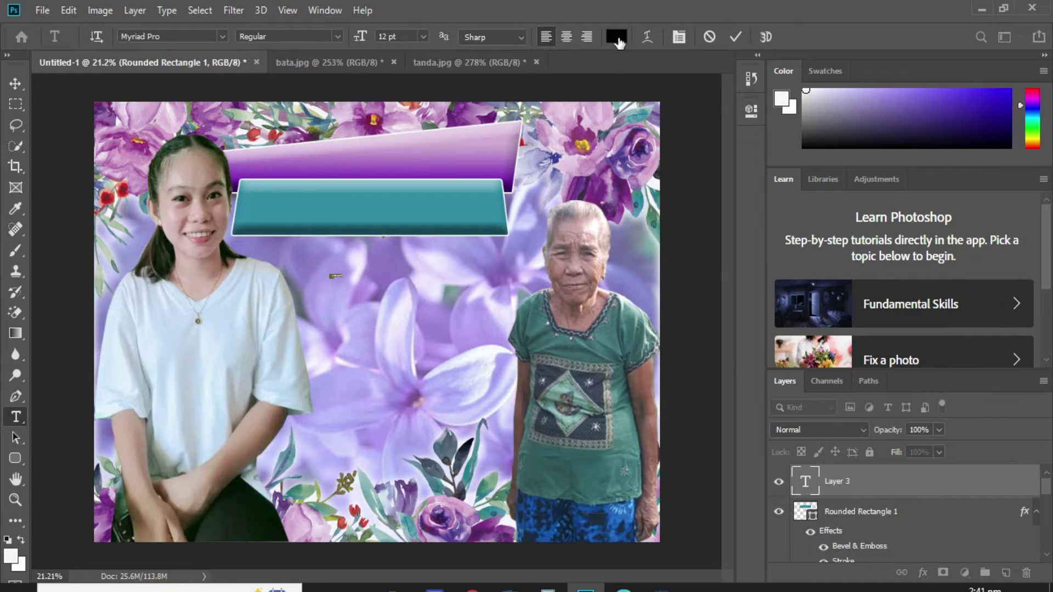
pyautogui.click(616, 36)
pyautogui.write('ffffff')
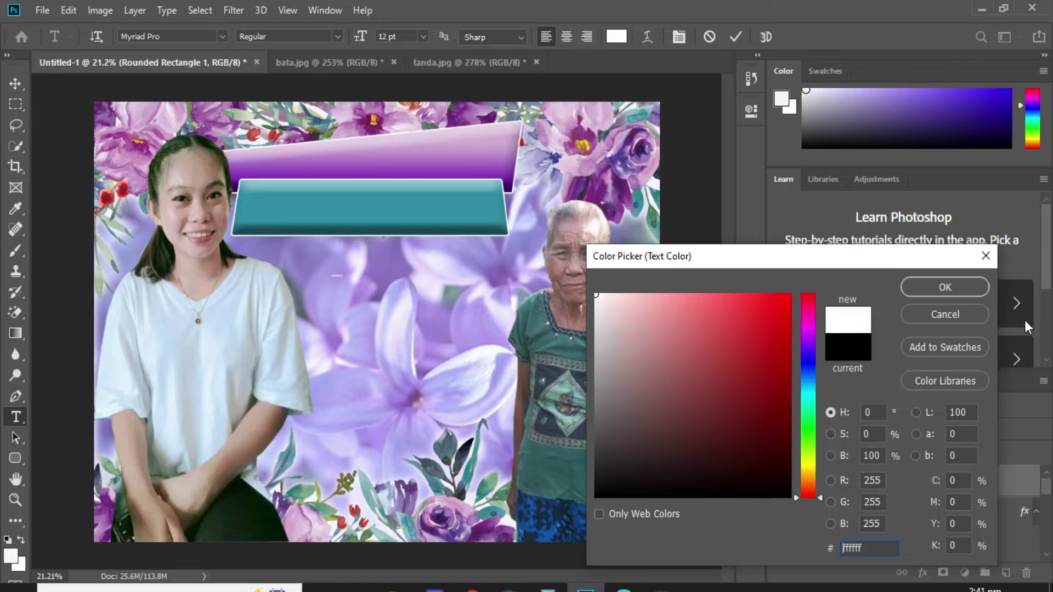
pyautogui.click(945, 287)
pyautogui.click(221, 35)
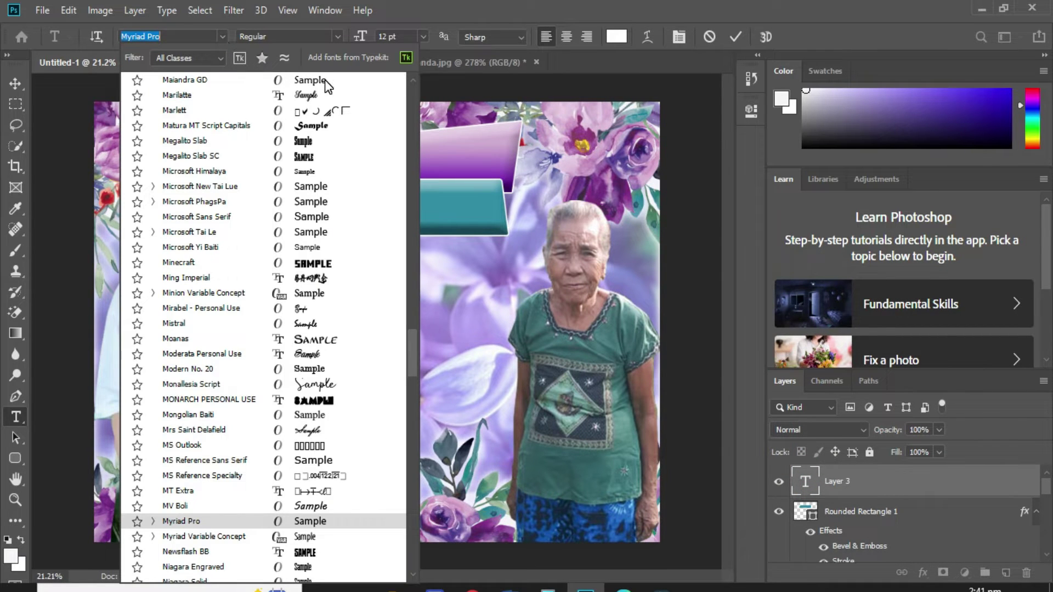
pyautogui.click(323, 216)
pyautogui.click(394, 37)
pyautogui.press('Return')
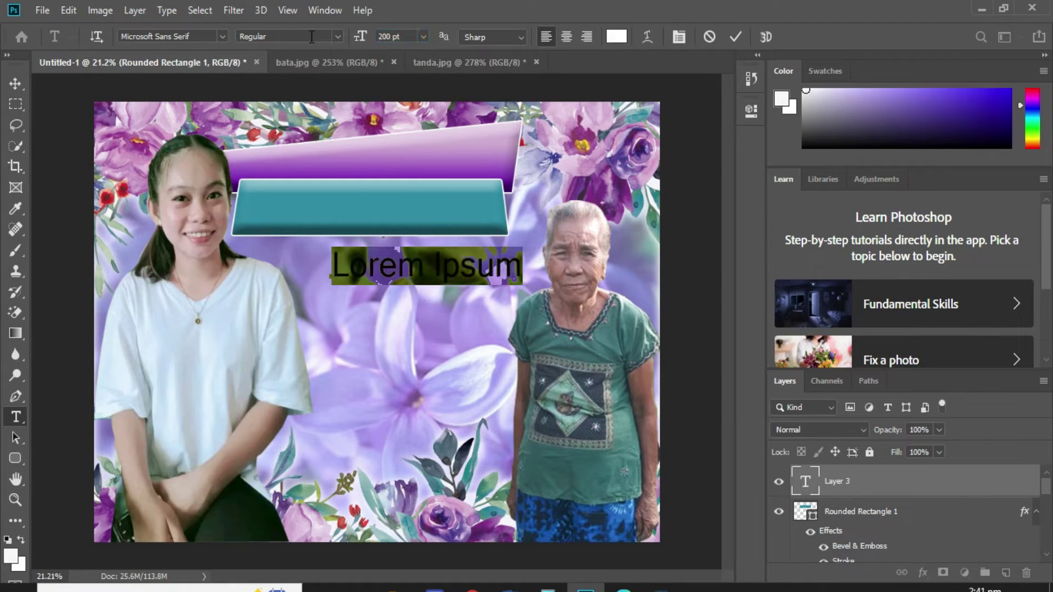
# Type 'HAPPY 18TH BIRTHDAY' on the purple banner.
pyautogui.moveTo(427, 336); pyautogui.dragTo(374, 242)
pyautogui.hotkey('ctrl', 'a')
pyautogui.write('Ja')
pyautogui.press('BackSpace')
pyautogui.press('BackSpace')
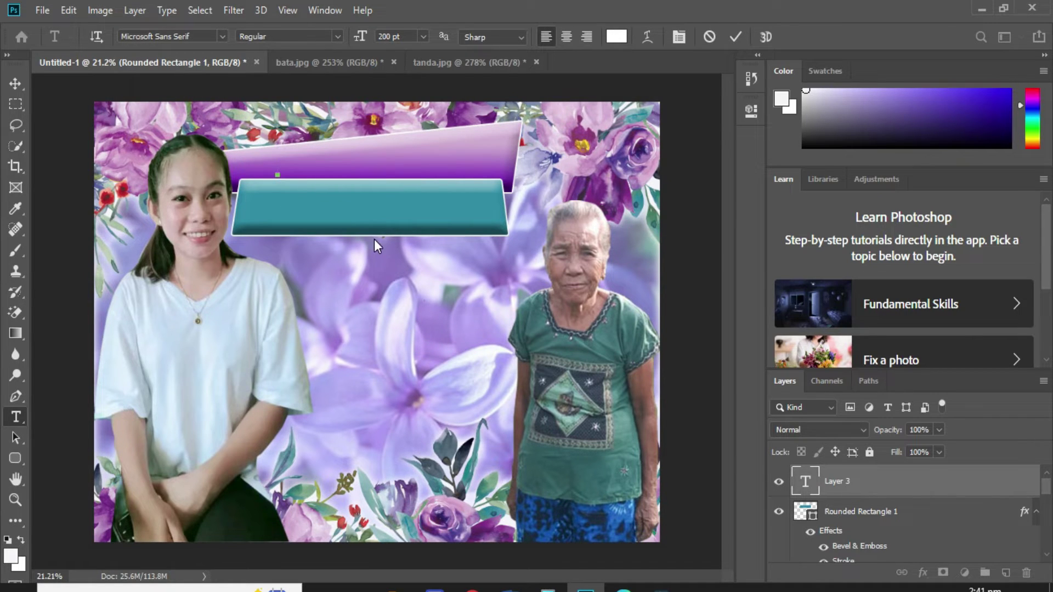
pyautogui.write('HAPPY !*TH')
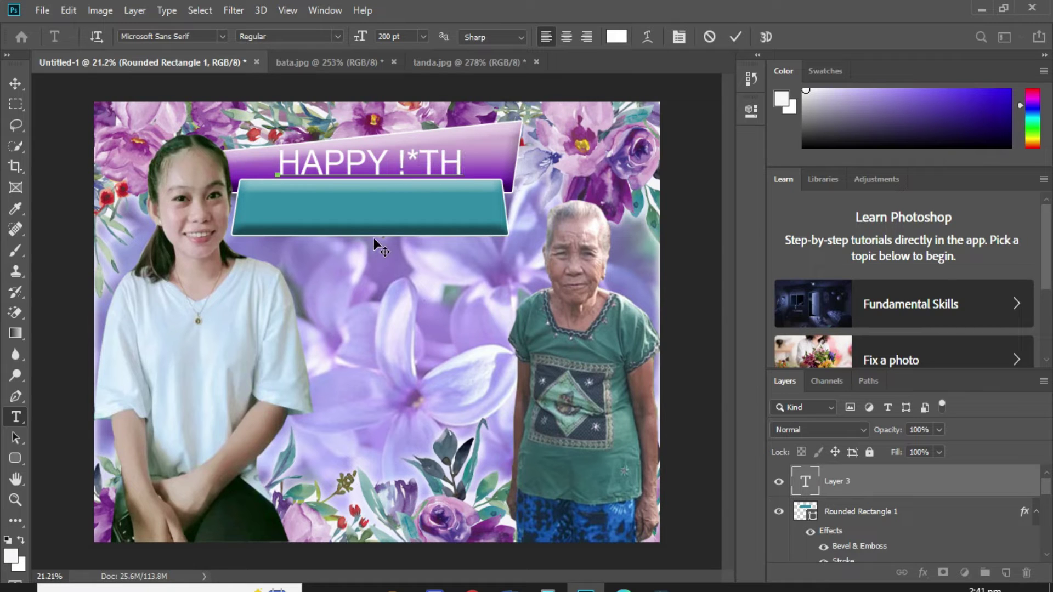
pyautogui.press('BackSpace')
pyautogui.press('BackSpace')
pyautogui.press('BackSpace')
pyautogui.press('BackSpace')
pyautogui.write('18TH')
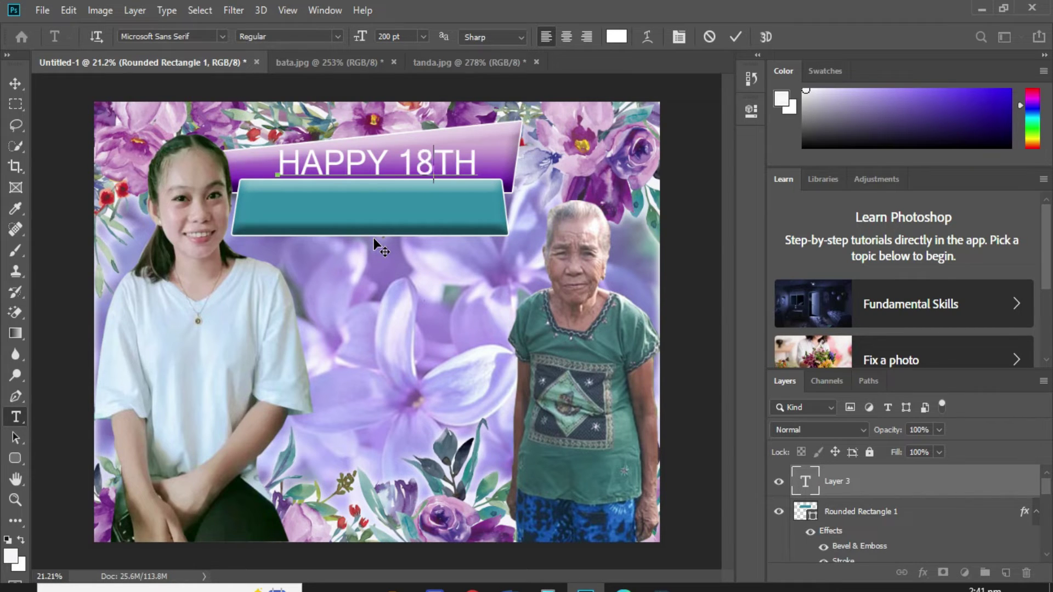
pyautogui.write(' BIRTHDAY')
pyautogui.click(374, 238)
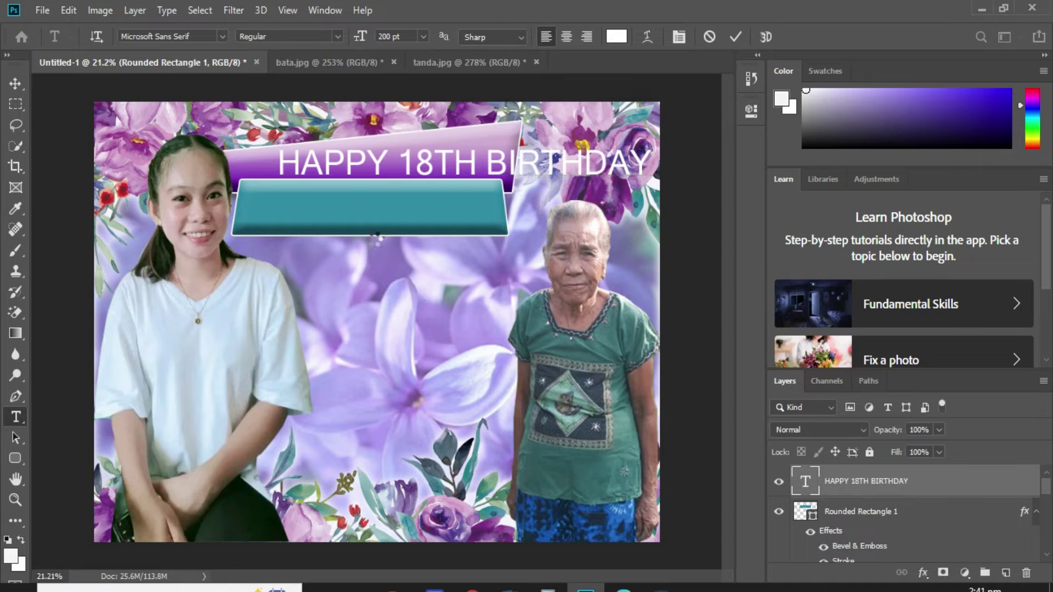
# Scale the title to span the purple banner.
pyautogui.hotkey('ctrl', 't')
pyautogui.moveTo(658, 161); pyautogui.dragTo(505, 162)
pyautogui.scroll(3, 465, 157)
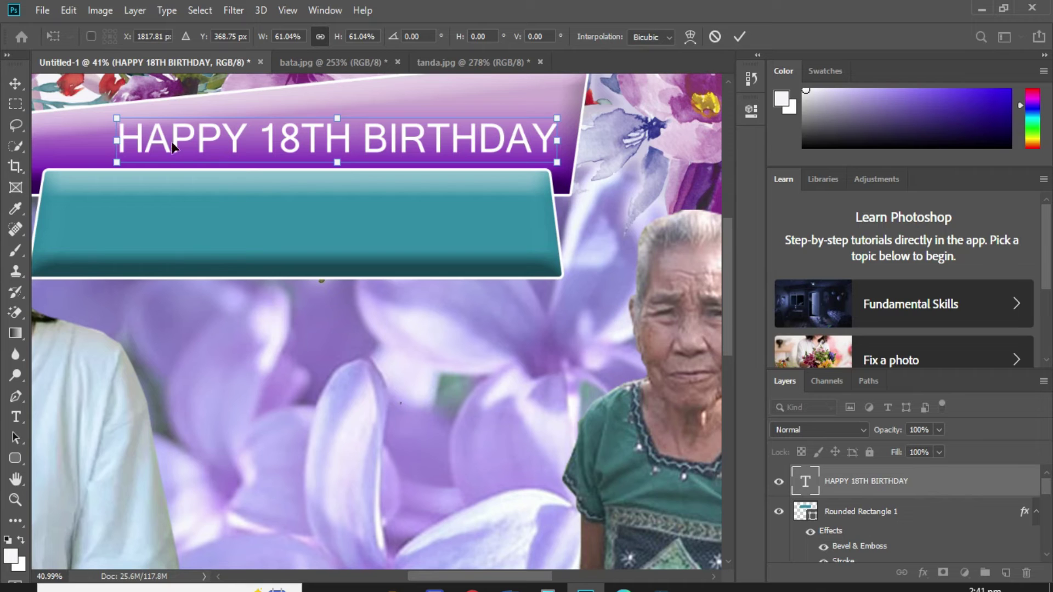
pyautogui.moveTo(115, 140); pyautogui.dragTo(59, 141)
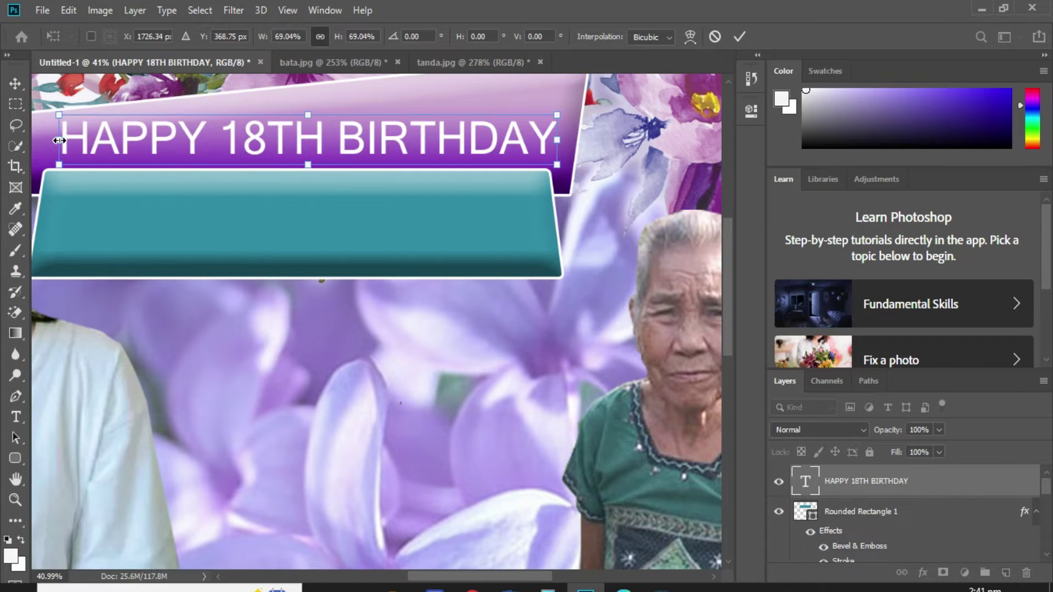
pyautogui.press('Return')
# Increase the title's letter spacing.
pyautogui.press('t')
pyautogui.click(207, 147)
pyautogui.hotkey('ctrl', 'a')
pyautogui.hotkey('alt', 'Right')
pyautogui.hotkey('alt', 'Right')
pyautogui.hotkey('alt', 'Right')
pyautogui.hotkey('alt', 'Right')
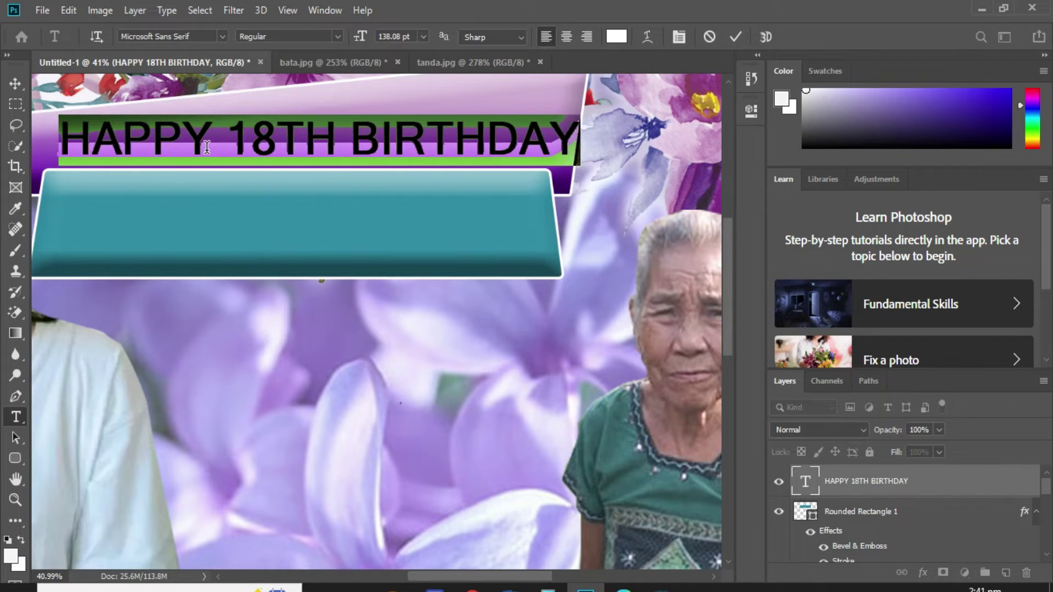
pyautogui.hotkey('ctrl', 'h')
pyautogui.hotkey('ctrl', 'Return')
# Narrow the title slightly so it fits within the banner.
pyautogui.hotkey('ctrl', 't')
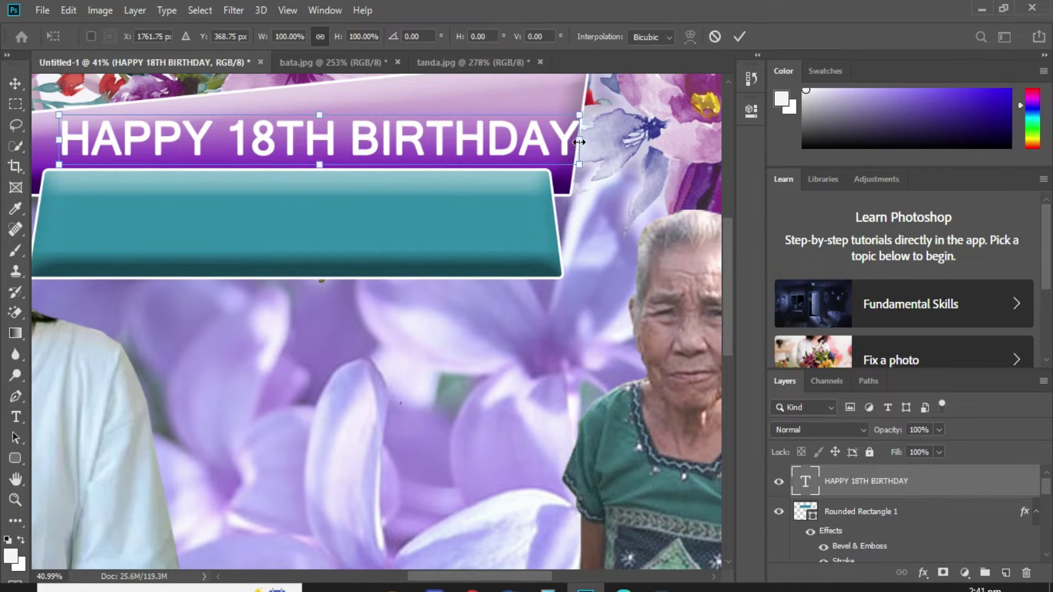
pyautogui.moveTo(579, 142); pyautogui.dragTo(555, 142)
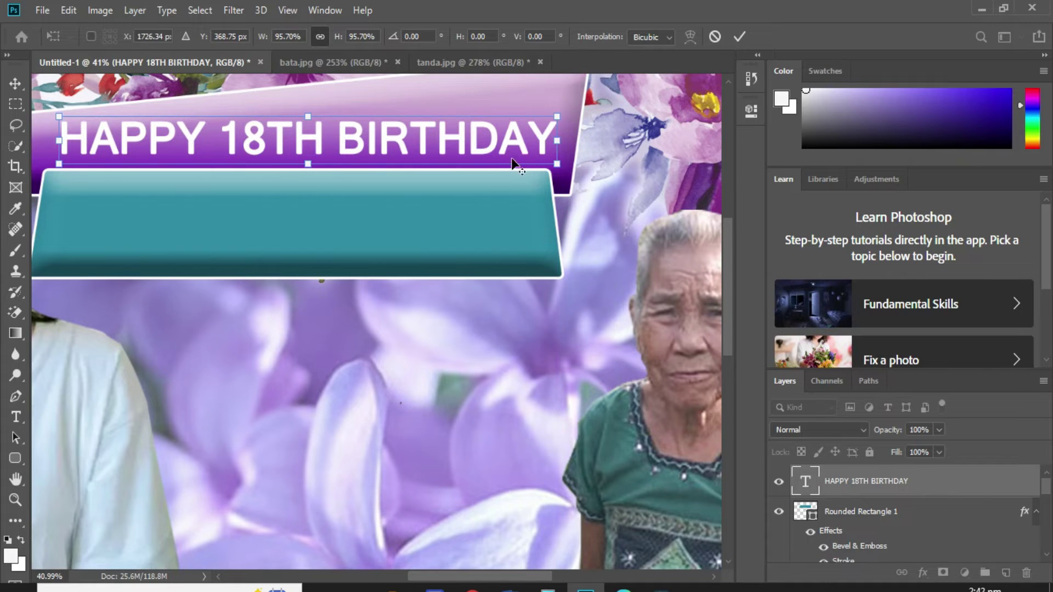
pyautogui.scroll(-2, 512, 164)
pyautogui.press('Return')
pyautogui.press('t')
pyautogui.scroll(3, 456, 181)
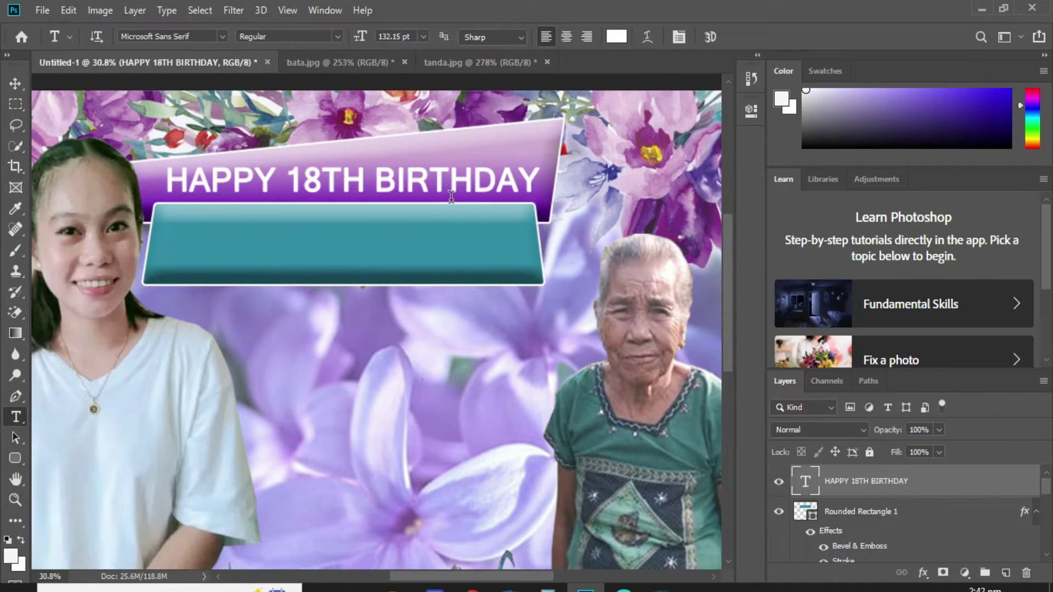
# Type the celebrant's name in a new text layer on the teal banner.
pyautogui.click(385, 259)
pyautogui.moveTo(456, 287); pyautogui.dragTo(290, 305)
pyautogui.hotkey('ctrl', 'a')
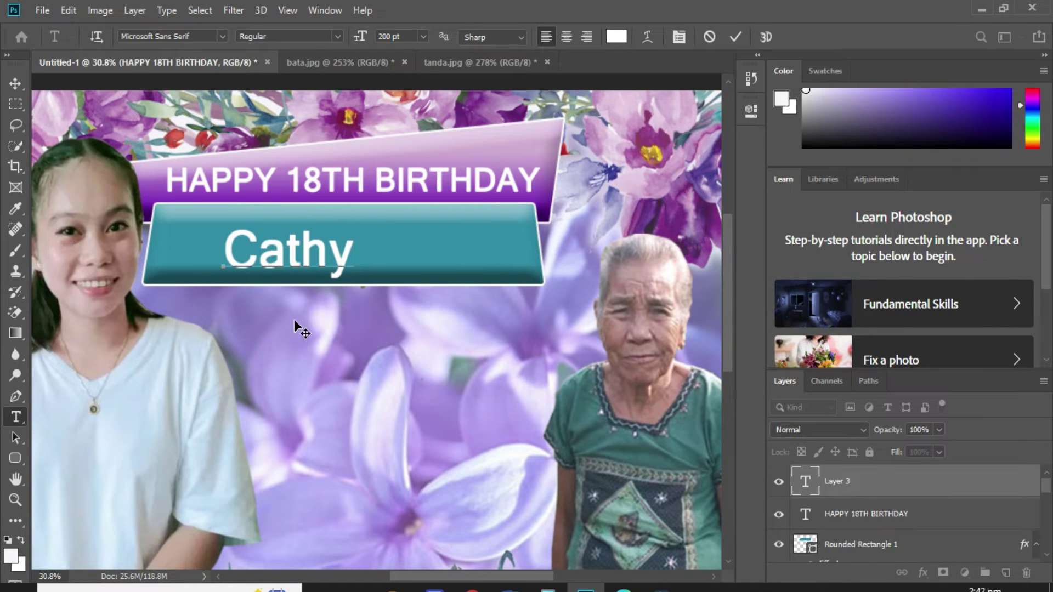
# Set the name in Alisandra Demo and enlarge it to fill the teal banner.
pyautogui.hotkey('ctrl', 'a')
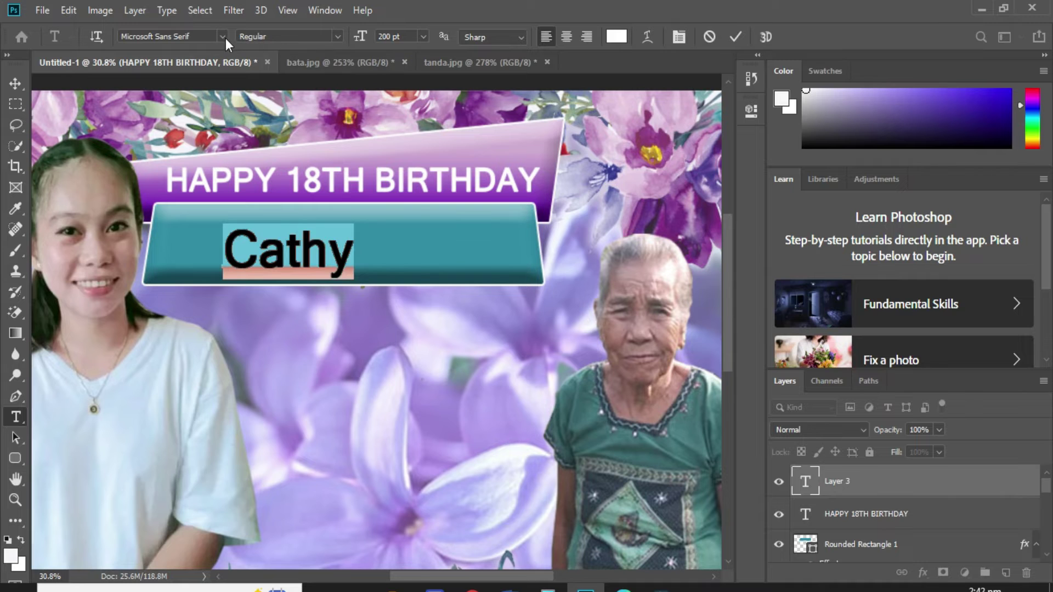
pyautogui.click(222, 37)
pyautogui.scroll(15, 346, 195)
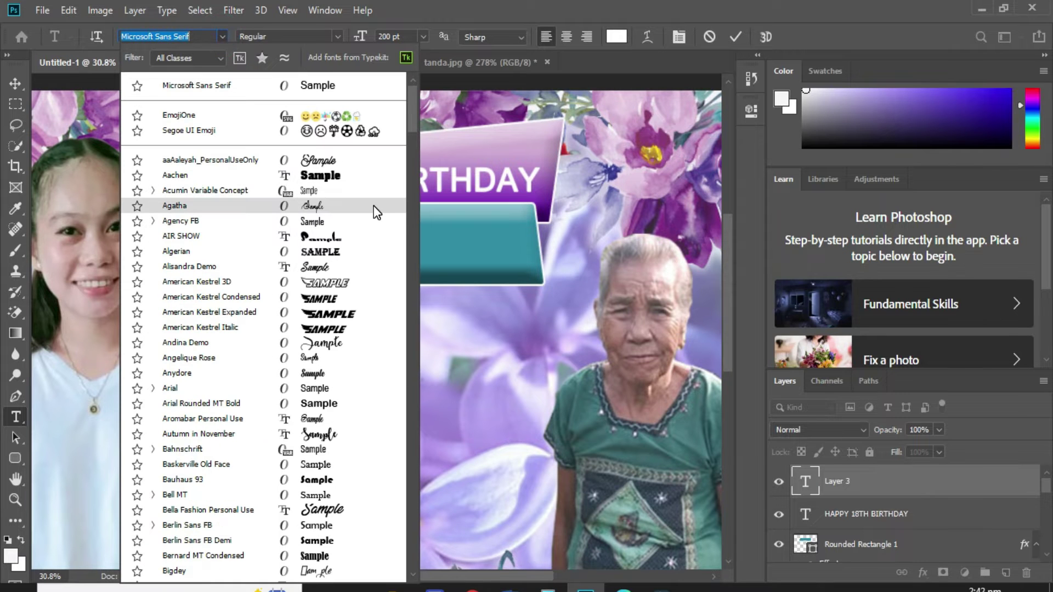
pyautogui.click(324, 267)
pyautogui.hotkey('ctrl', 'Return')
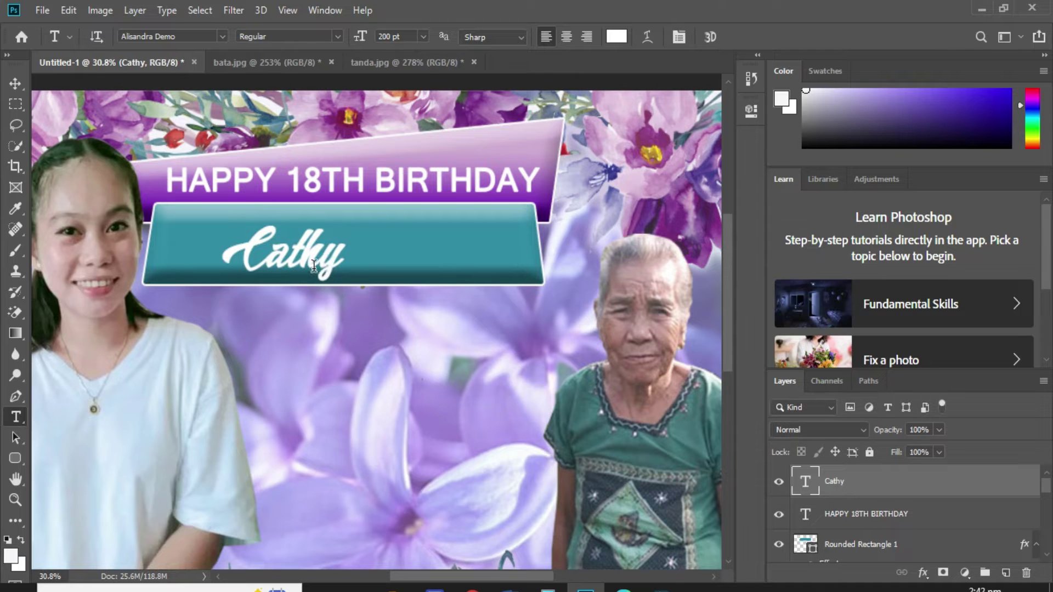
pyautogui.hotkey('ctrl', 't')
pyautogui.moveTo(350, 259); pyautogui.dragTo(379, 251)
pyautogui.press('Return')
# Give the name a drop shadow at 18 px distance and 63% opacity.
pyautogui.press('t')
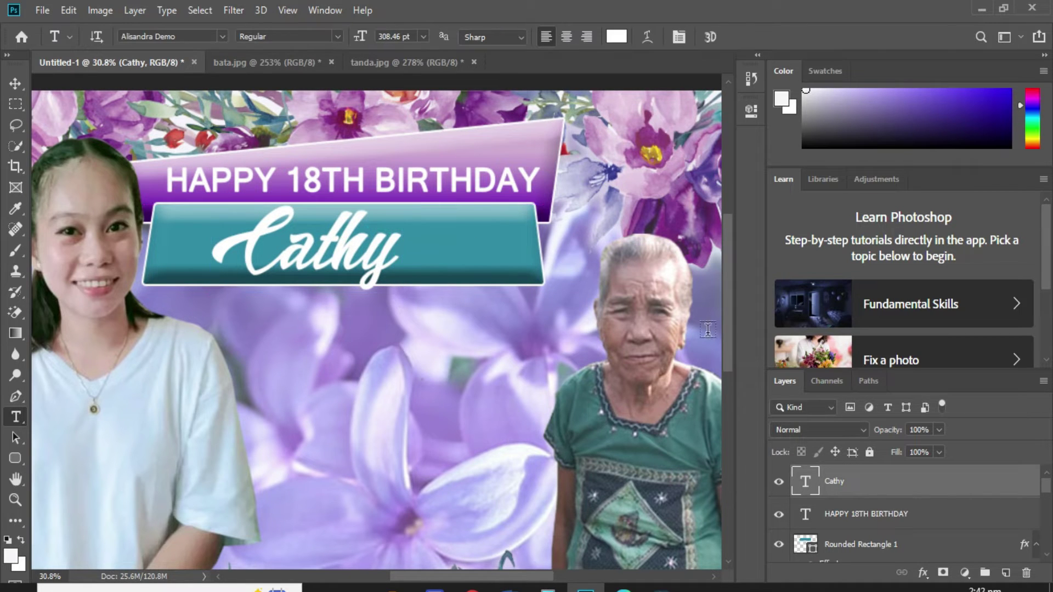
pyautogui.rightClick(909, 485)
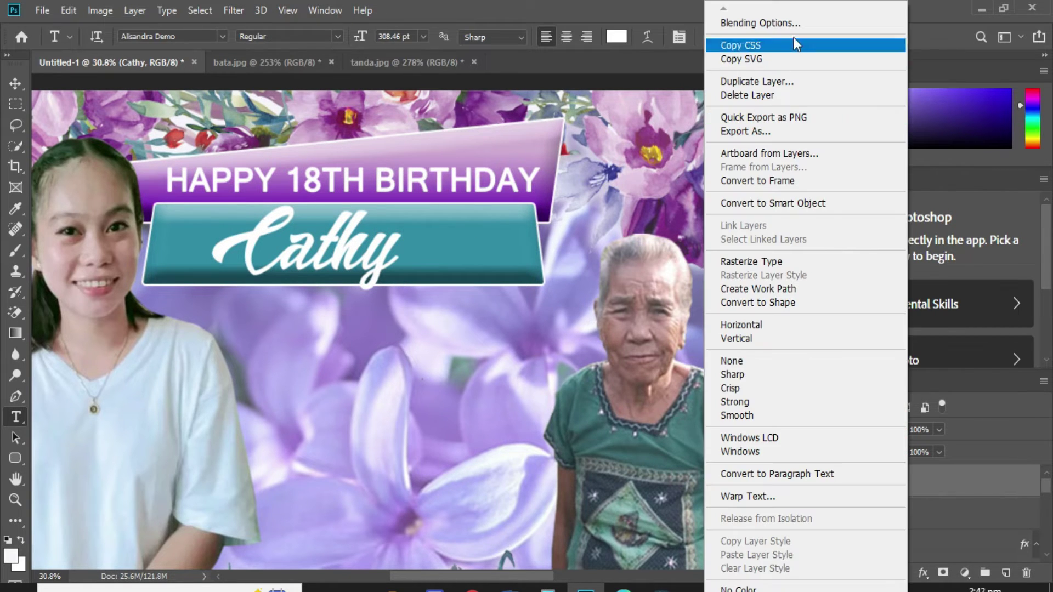
pyautogui.click(798, 23)
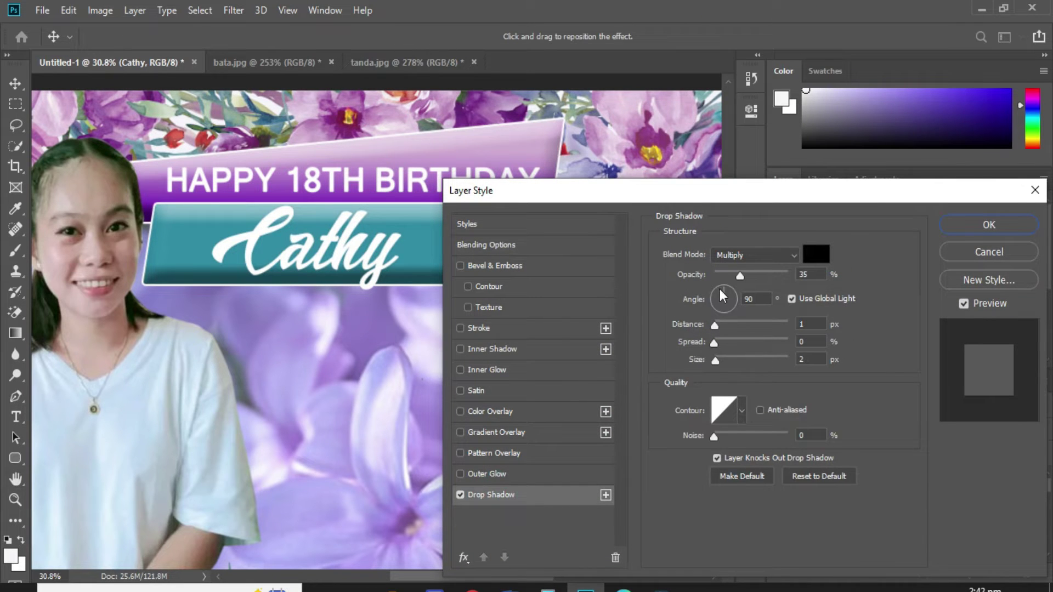
pyautogui.moveTo(718, 323); pyautogui.dragTo(729, 324)
pyautogui.click(761, 275)
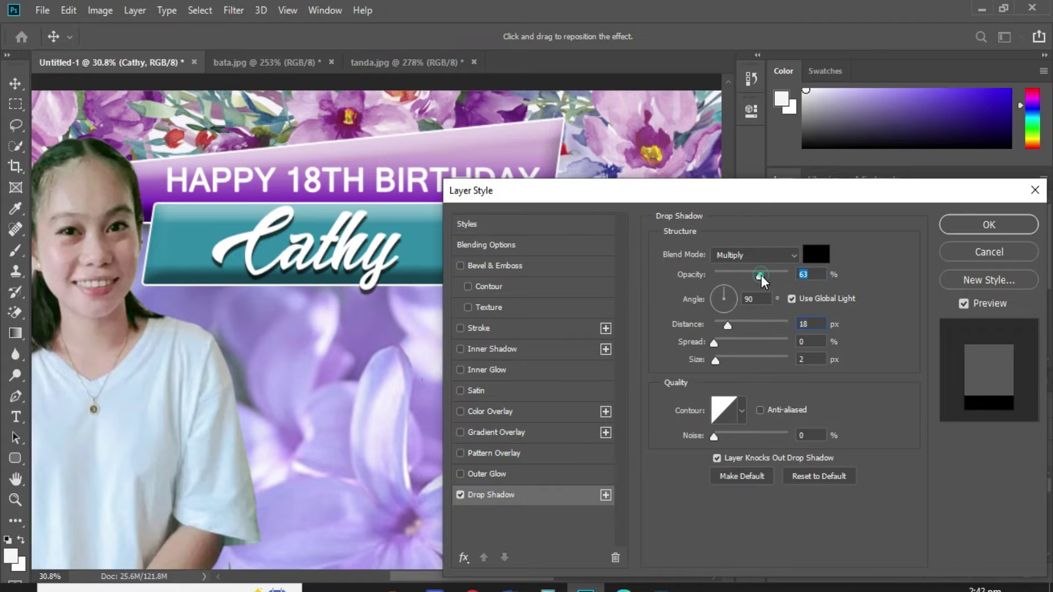
# Add a purple 8f44c4 stroke sampled from the banner and apply the styles.
pyautogui.click(480, 331)
pyautogui.click(696, 367)
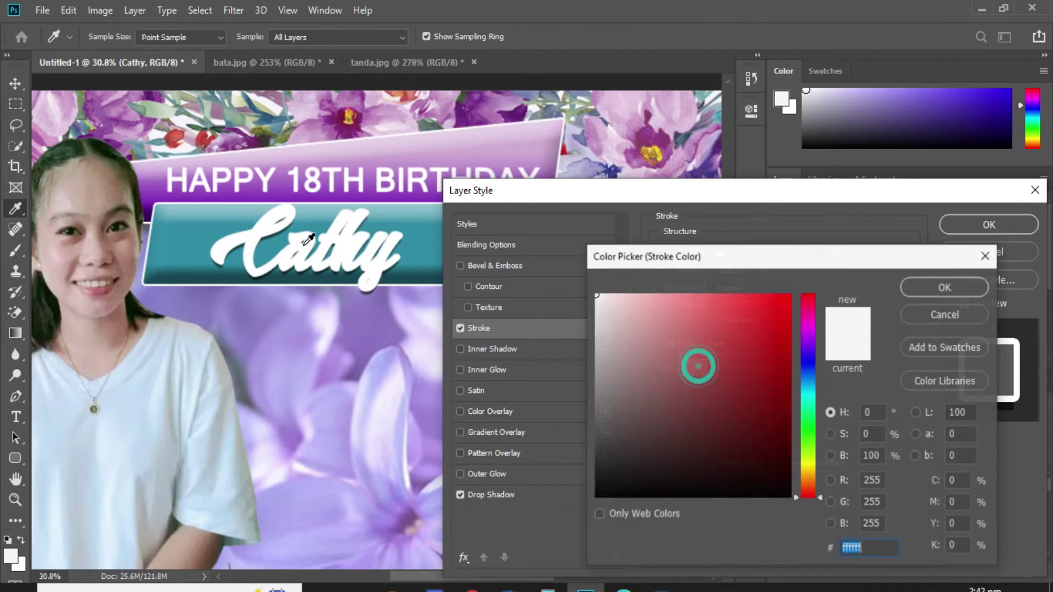
pyautogui.click(294, 192)
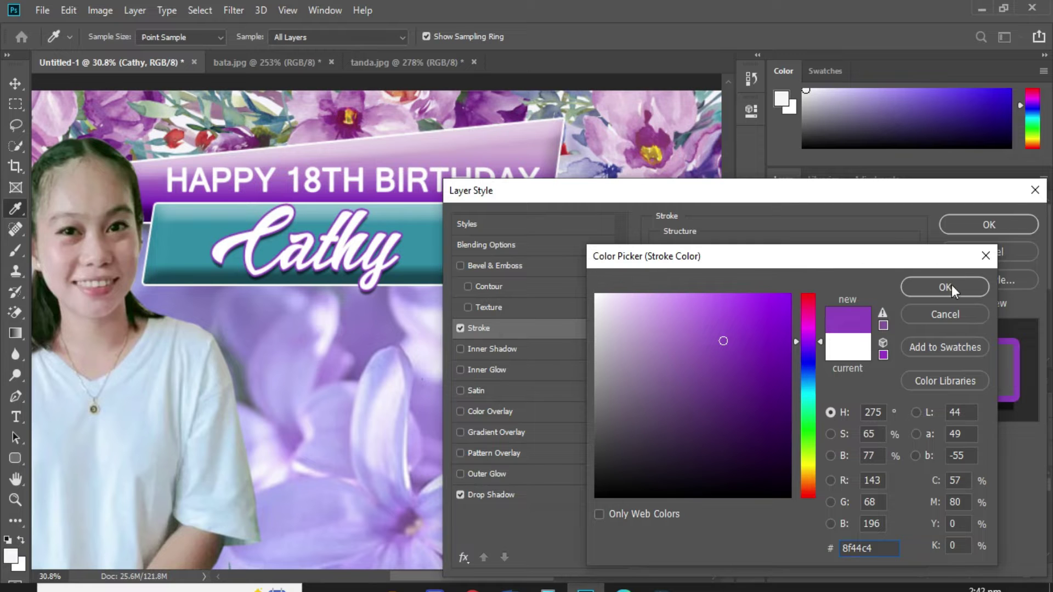
pyautogui.click(952, 285)
pyautogui.click(973, 227)
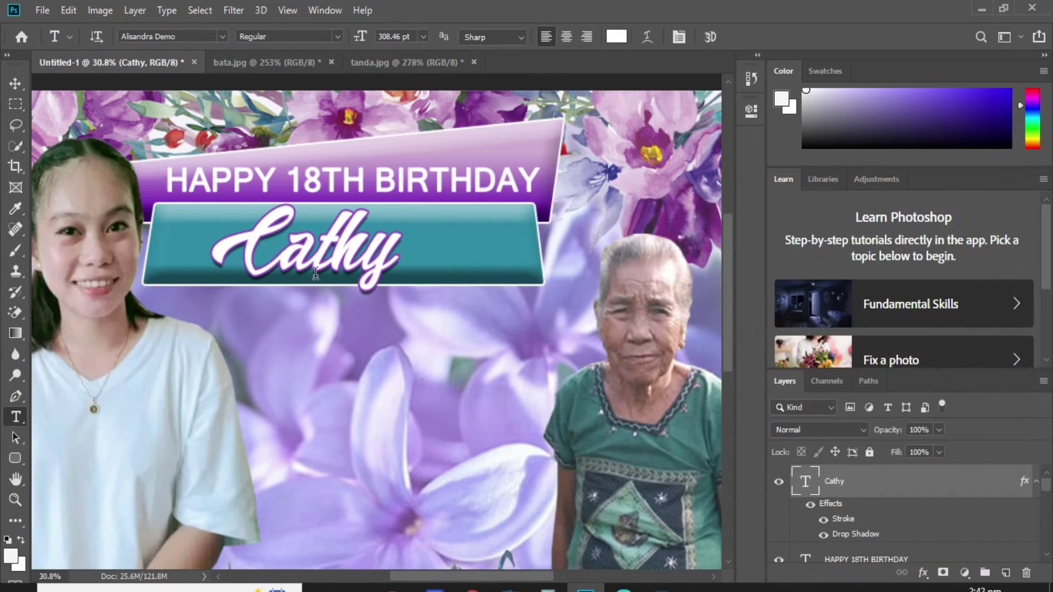
pyautogui.press('v')
pyautogui.rightClick(471, 248)
# Resize the teal banner to nearly match the purple banner's width.
pyautogui.click(477, 255)
pyautogui.hotkey('ctrl', 't')
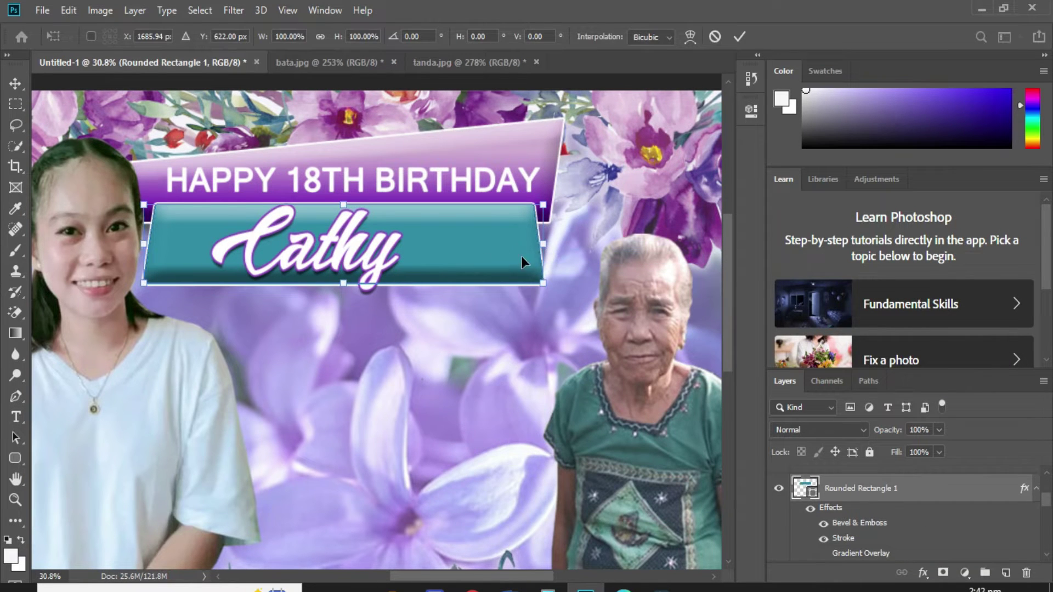
pyautogui.moveTo(544, 248); pyautogui.dragTo(415, 246)
pyautogui.moveTo(144, 247); pyautogui.dragTo(200, 247)
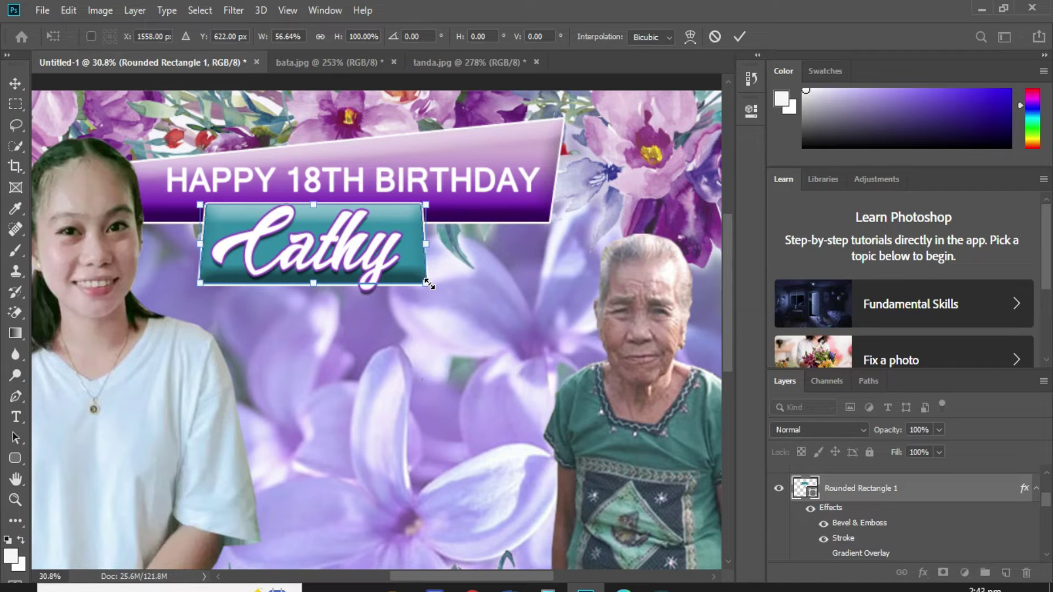
pyautogui.moveTo(427, 248); pyautogui.dragTo(540, 248)
pyautogui.moveTo(196, 243); pyautogui.dragTo(145, 244)
pyautogui.press('Return')
# Shift the name to the banner's left end and lower the teal banner slightly.
pyautogui.moveTo(391, 254); pyautogui.dragTo(315, 257)
pyautogui.click(431, 262)
pyautogui.moveTo(430, 261); pyautogui.dragTo(434, 258)
pyautogui.hotkey('shift', 'Up')
pyautogui.hotkey('shift', 'Up')
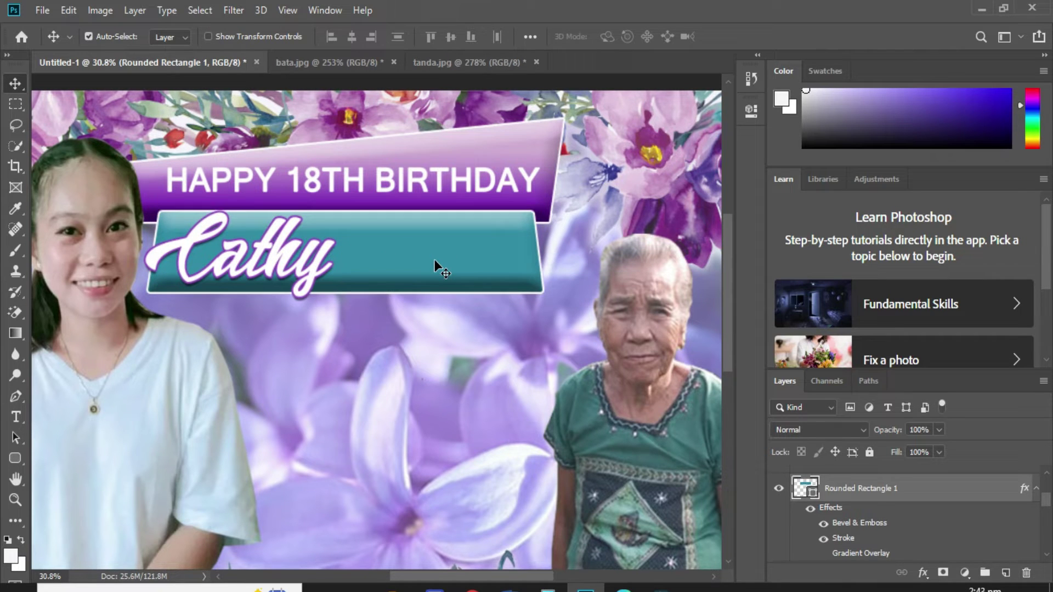
# Add the surname after the first name on the banner and set the name text to 250 pt.
pyautogui.press('t')
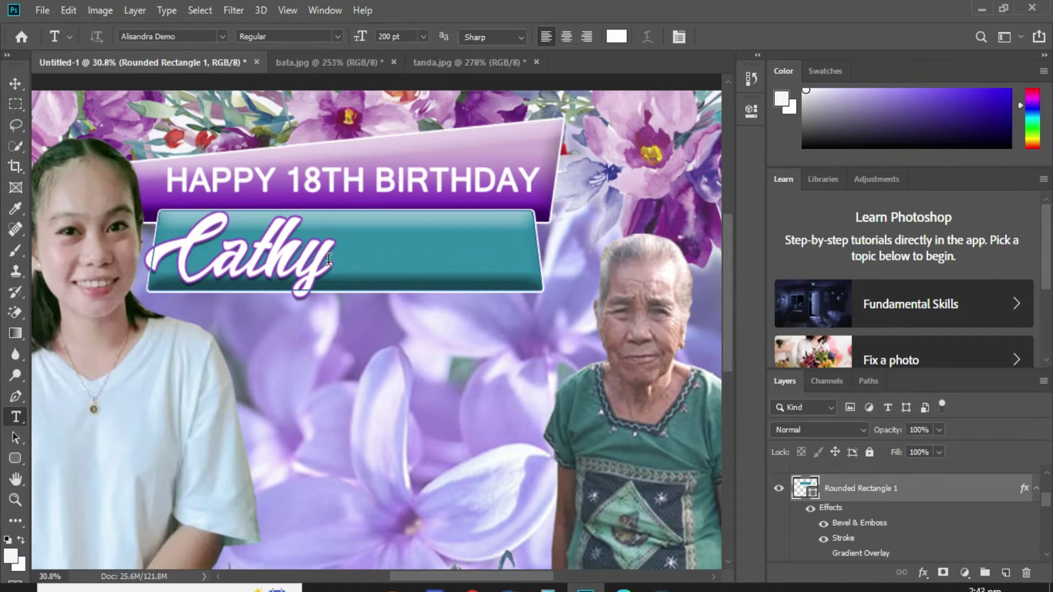
pyautogui.click(329, 258)
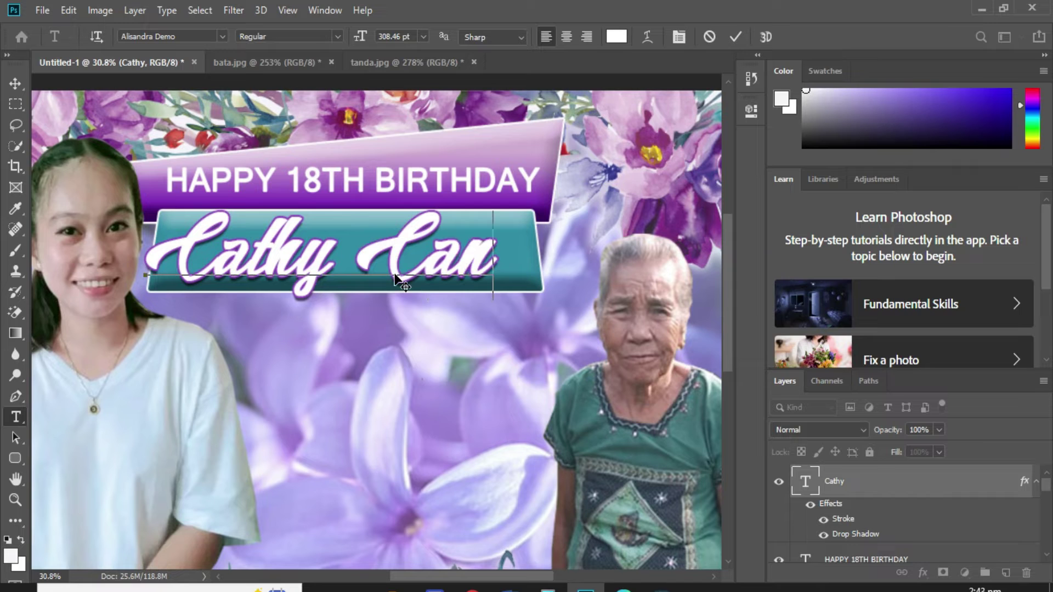
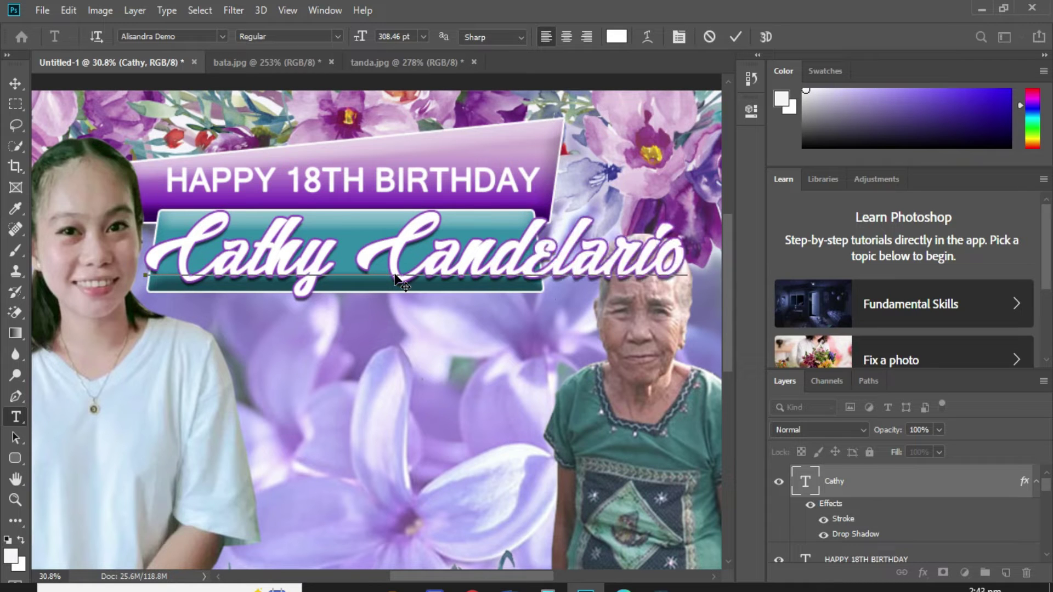
pyautogui.hotkey('ctrl', 'a')
pyautogui.click(412, 37)
pyautogui.write('200')
pyautogui.press('Return')
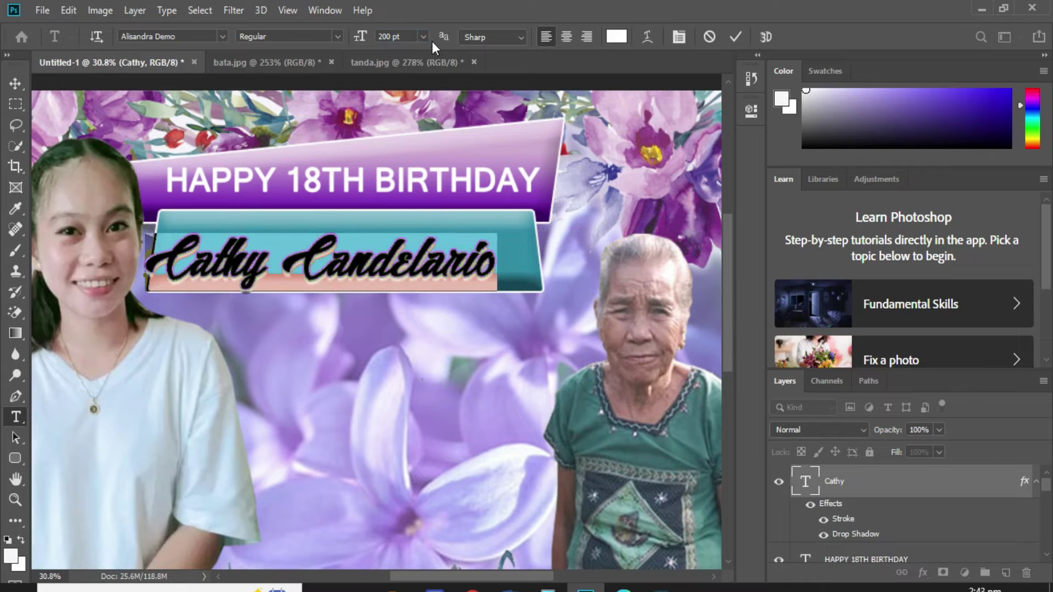
pyautogui.click(397, 36)
pyautogui.write('250')
pyautogui.press('Return')
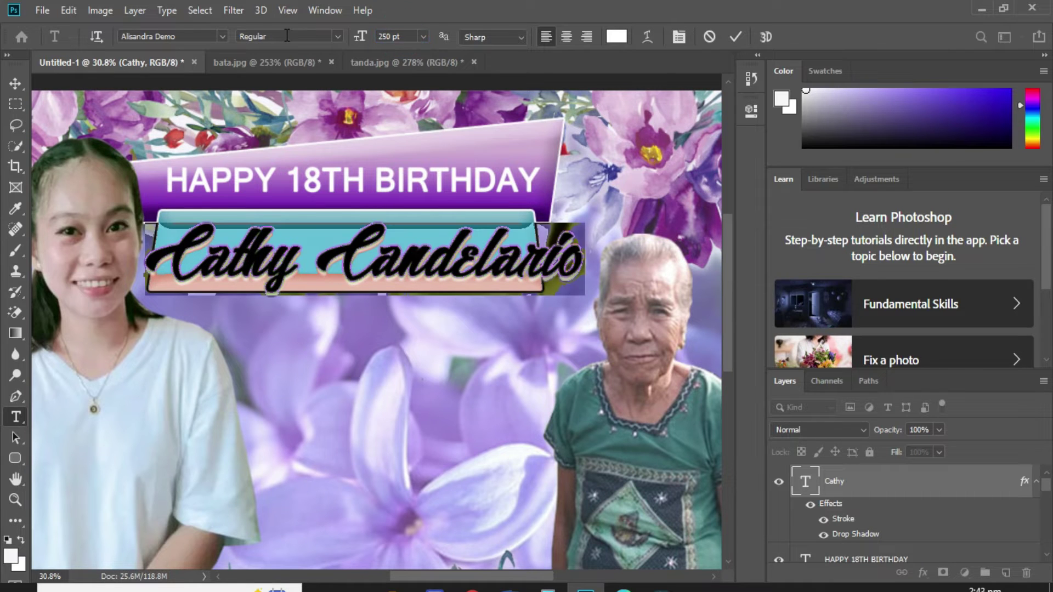
pyautogui.click(492, 255)
pyautogui.click(508, 327)
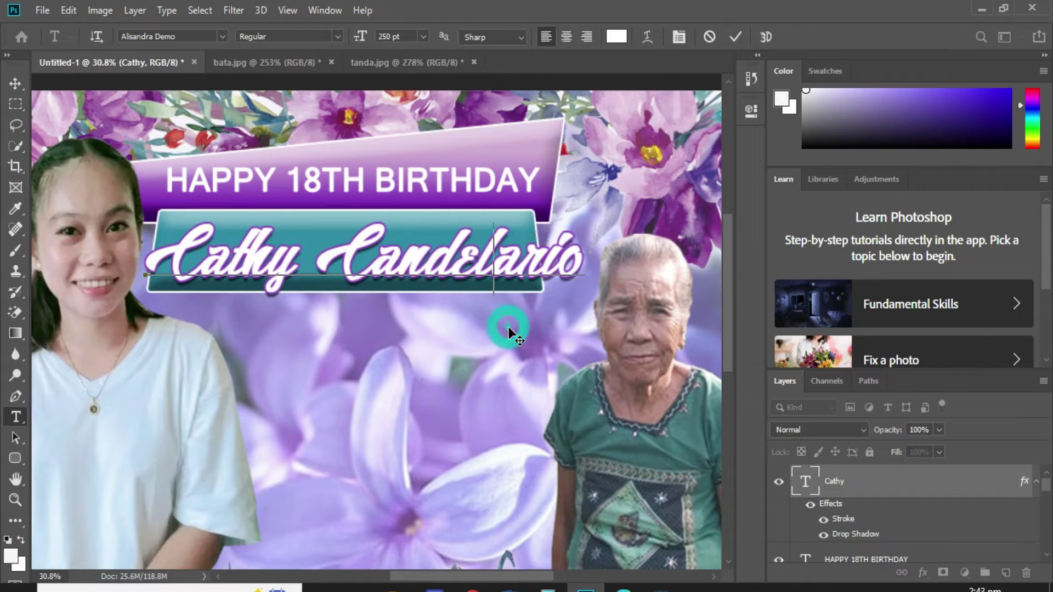
# Widen the teal Rounded Rectangle 1 banner to the right to fit the longer name.
pyautogui.press('v')
pyautogui.rightClick(484, 220)
pyautogui.click(509, 225)
pyautogui.hotkey('ctrl', 't')
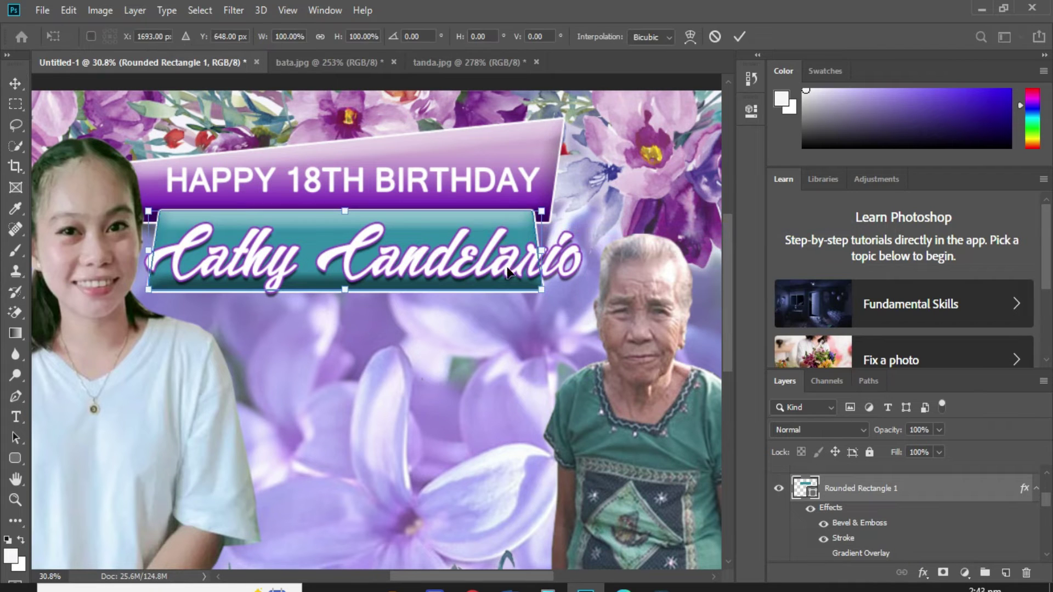
pyautogui.moveTo(541, 251); pyautogui.dragTo(591, 254)
pyautogui.press('Return')
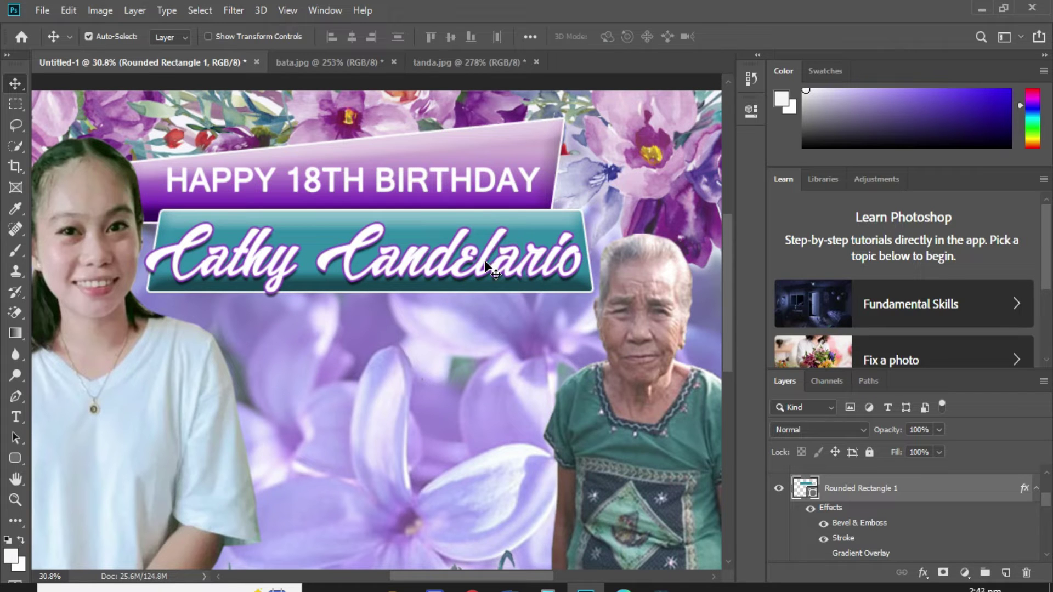
# Nudge the name text up slightly, discarding a trial resize of it.
pyautogui.rightClick(484, 262)
pyautogui.click(505, 266)
pyautogui.hotkey('shift', 'Up')
pyautogui.hotkey('shift', 'Up')
pyautogui.hotkey('shift', 'Up')
pyautogui.hotkey('shift', 'Up')
pyautogui.hotkey('shift', 'Up')
pyautogui.hotkey('shift', 'Up')
pyautogui.rightClick(489, 282)
pyautogui.click(511, 289)
pyautogui.hotkey('ctrl', 't')
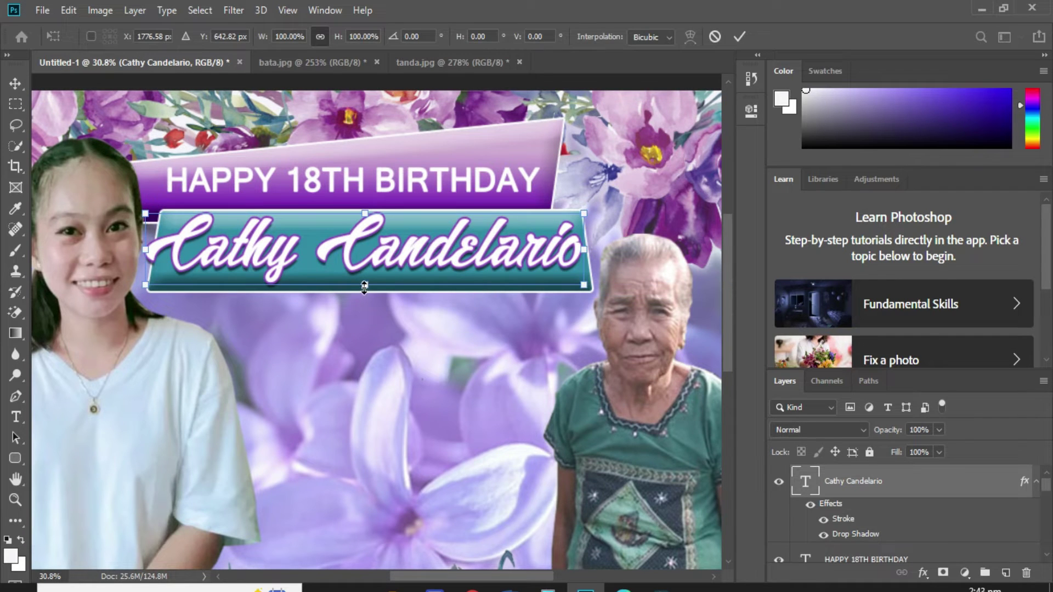
pyautogui.moveTo(364, 286); pyautogui.dragTo(364, 291)
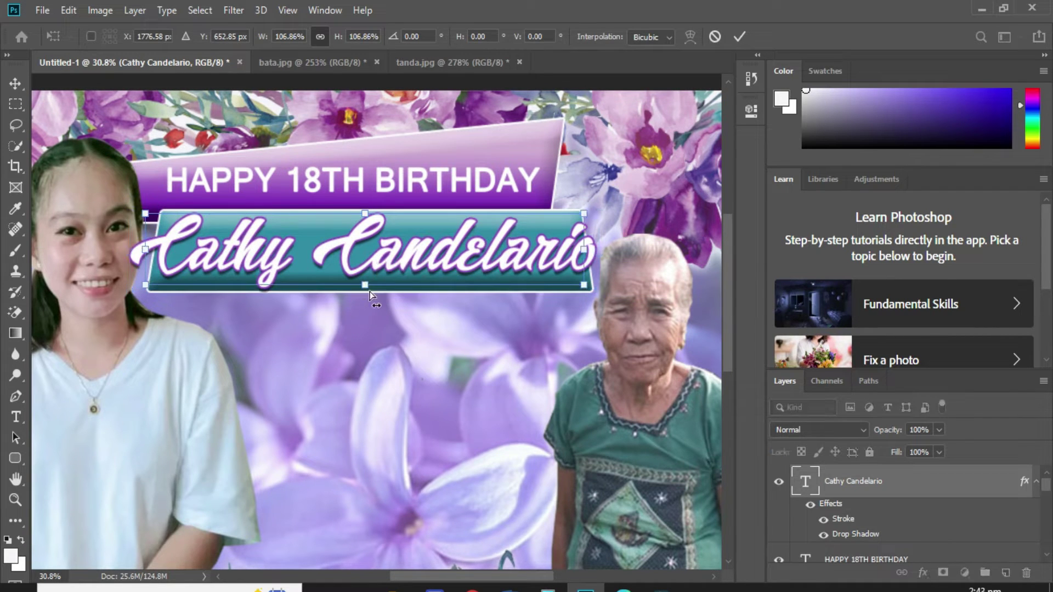
pyautogui.hotkey('ctrl', 'z')
pyautogui.press('Escape')
# Stretch the teal banner downward to about 104% height to frame the name.
pyautogui.rightClick(466, 282)
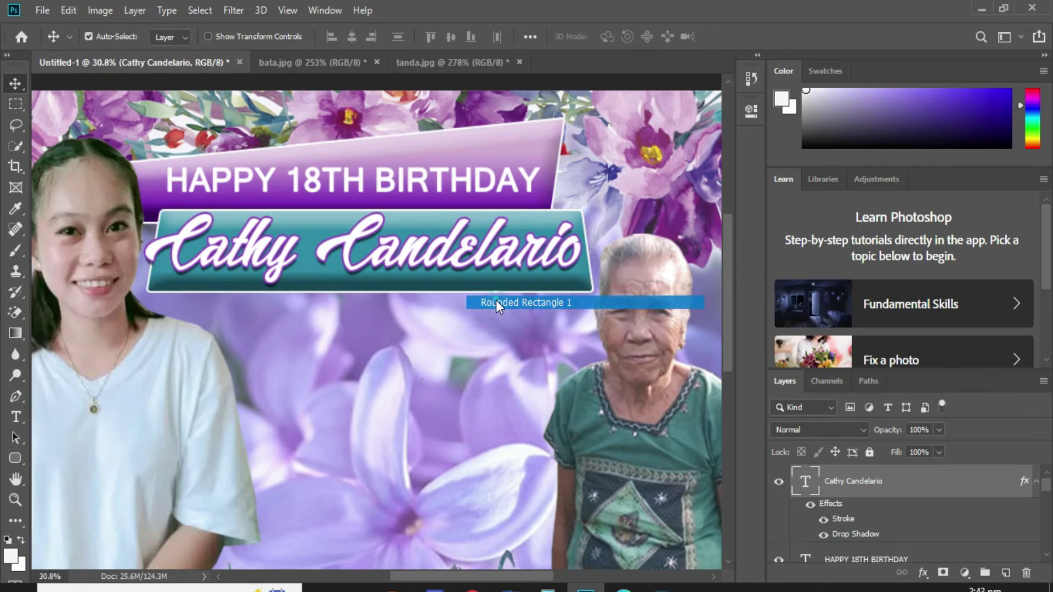
pyautogui.click(496, 302)
pyautogui.hotkey('ctrl', 't')
pyautogui.moveTo(373, 291); pyautogui.dragTo(373, 296)
pyautogui.press('Return')
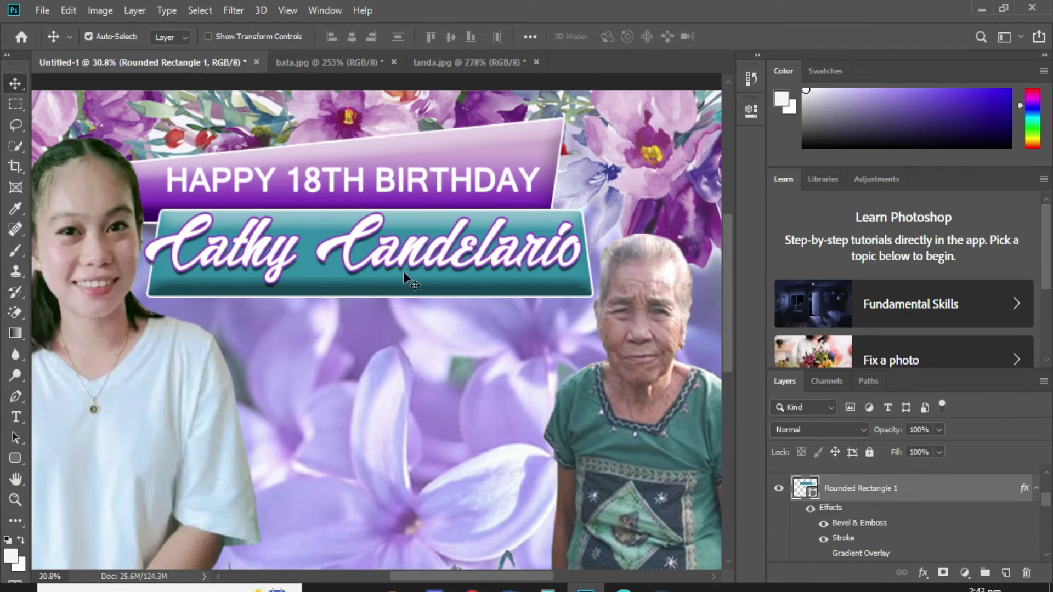
pyautogui.scroll(3, 532, 306)
# Start a new text layer below the teal banner in Microsoft Sans Serif at 100 pt.
pyautogui.press('t')
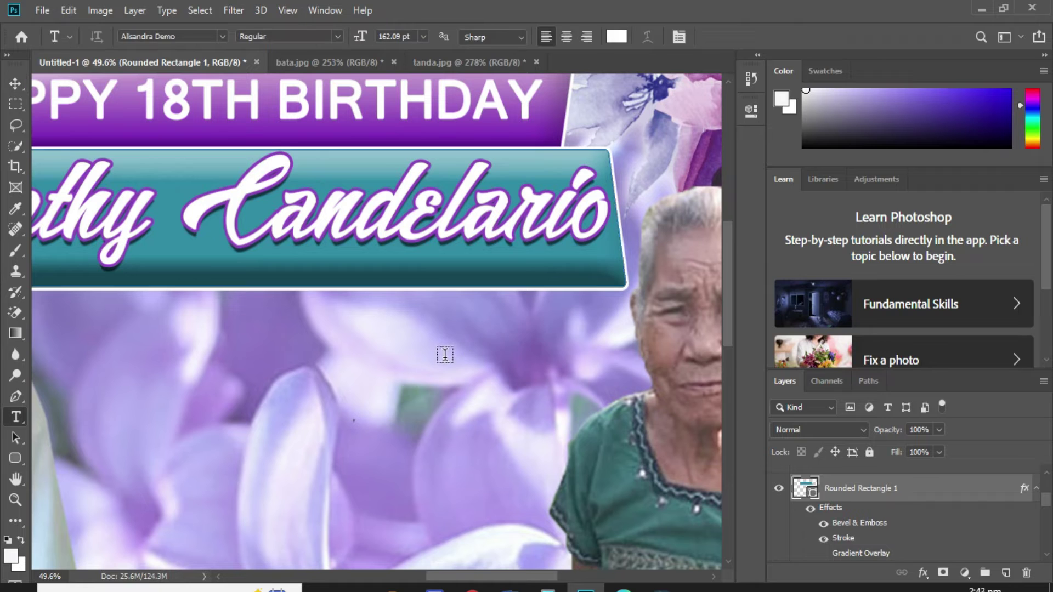
pyautogui.click(444, 354)
pyautogui.moveTo(529, 431); pyautogui.dragTo(388, 365)
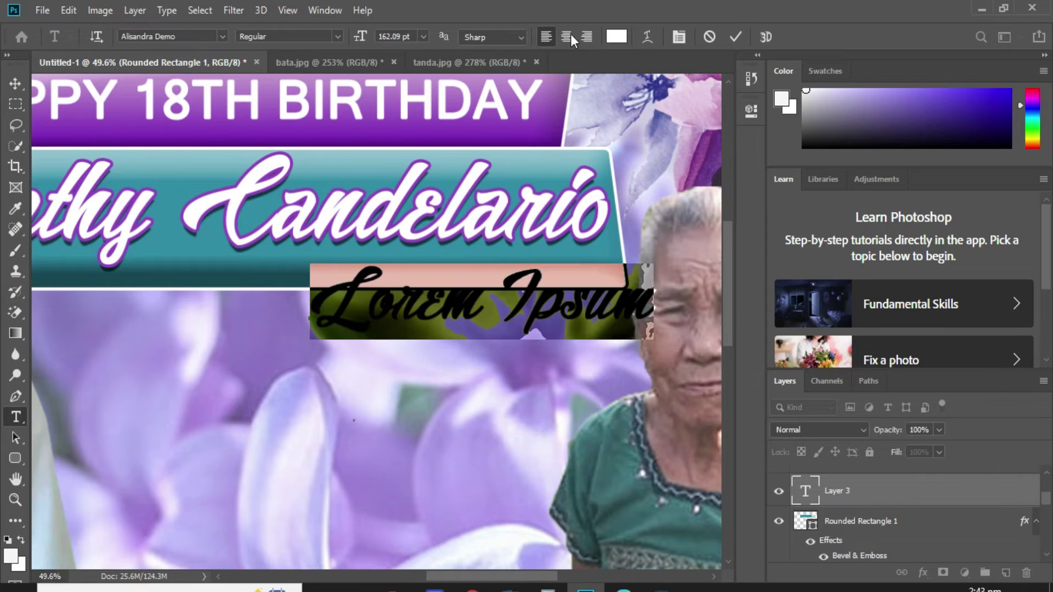
pyautogui.click(616, 36)
pyautogui.moveTo(710, 406); pyautogui.dragTo(792, 499)
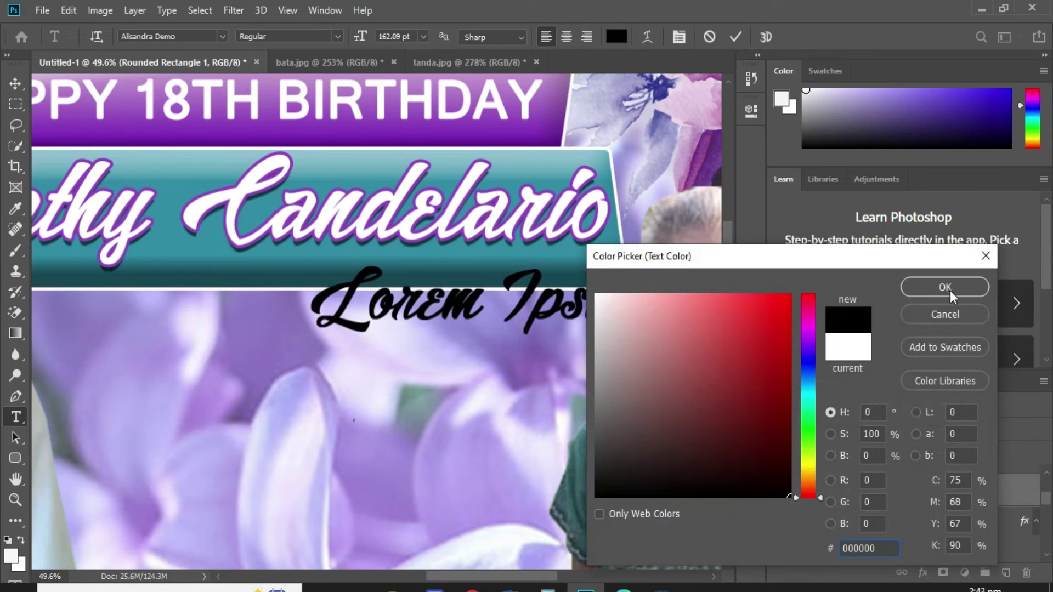
pyautogui.click(944, 287)
pyautogui.click(222, 37)
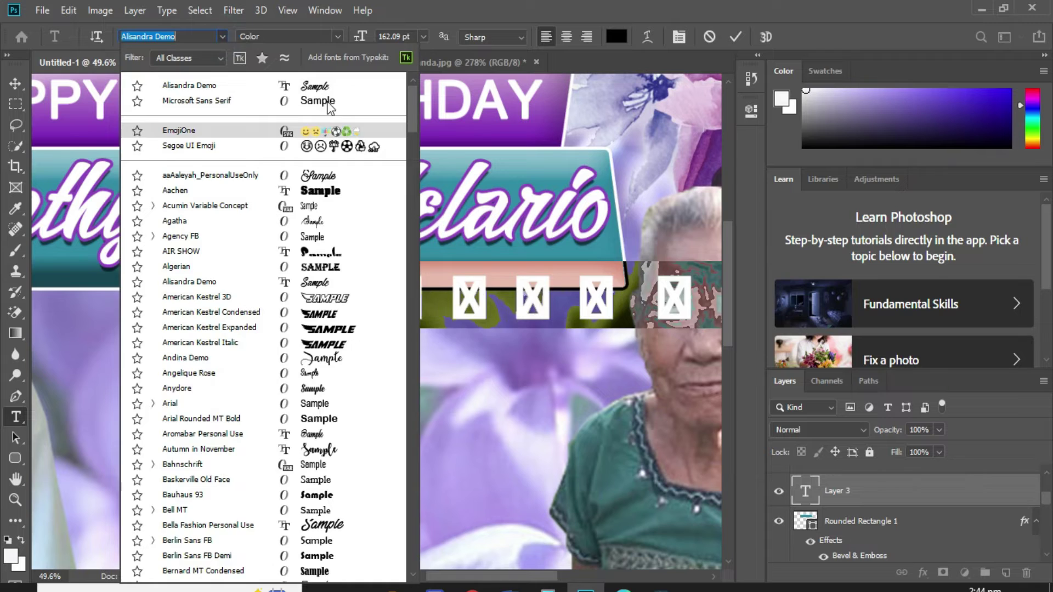
pyautogui.click(329, 96)
pyautogui.click(411, 36)
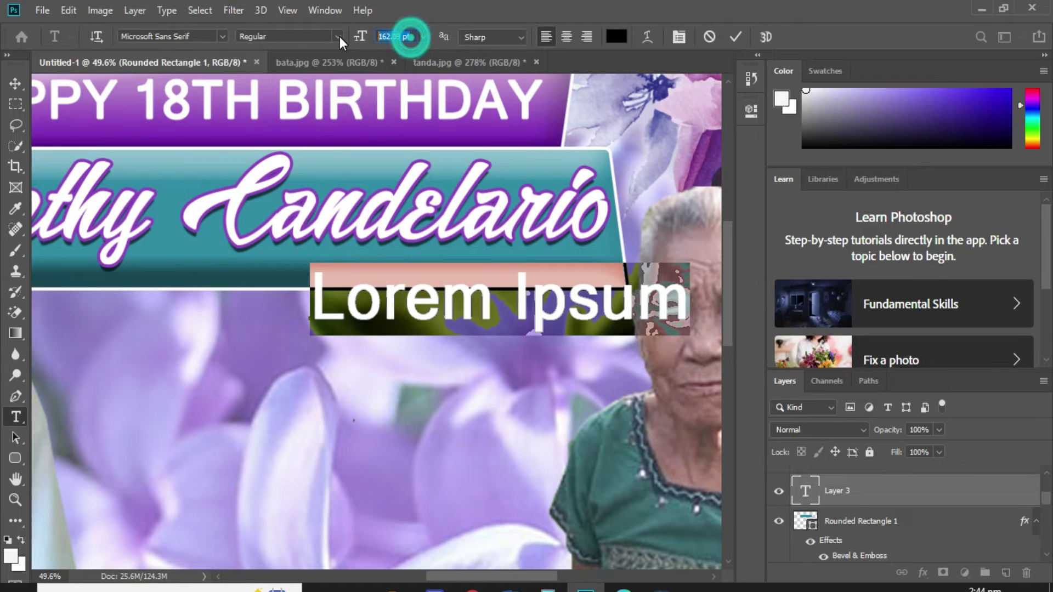
pyautogui.write('100')
pyautogui.press('Return')
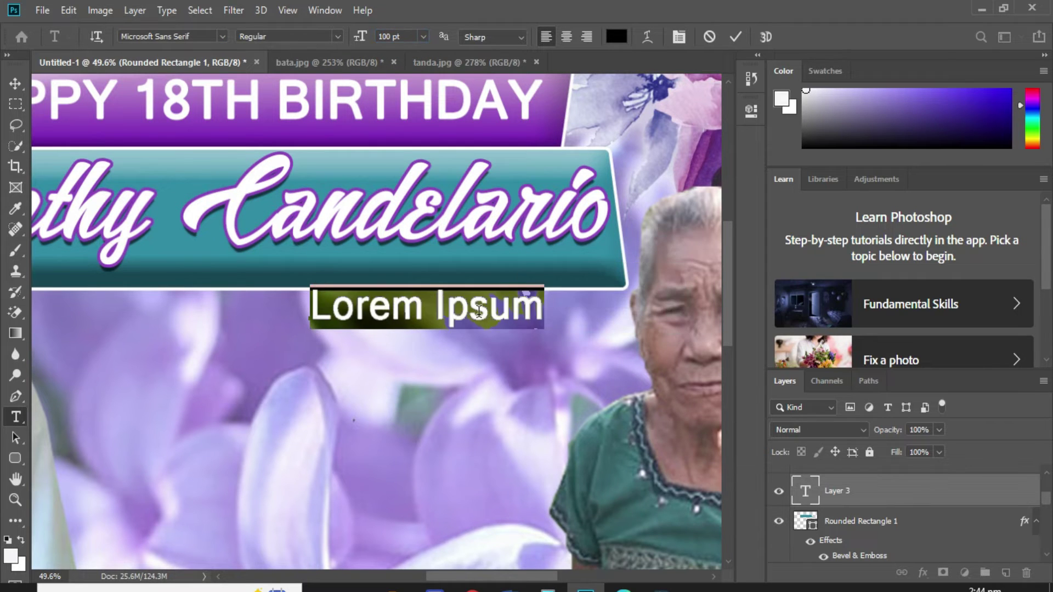
# Make the text white, replace the placeholder with 'OCTOBER 8' and commit it inside the banner.
pyautogui.moveTo(530, 363); pyautogui.dragTo(535, 344)
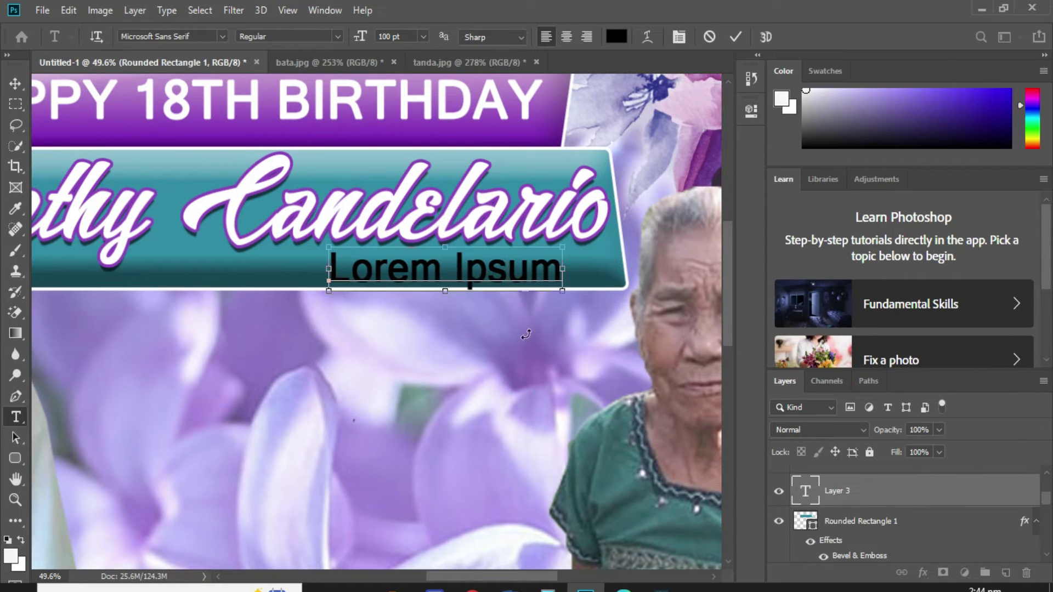
pyautogui.click(618, 36)
pyautogui.click(615, 320)
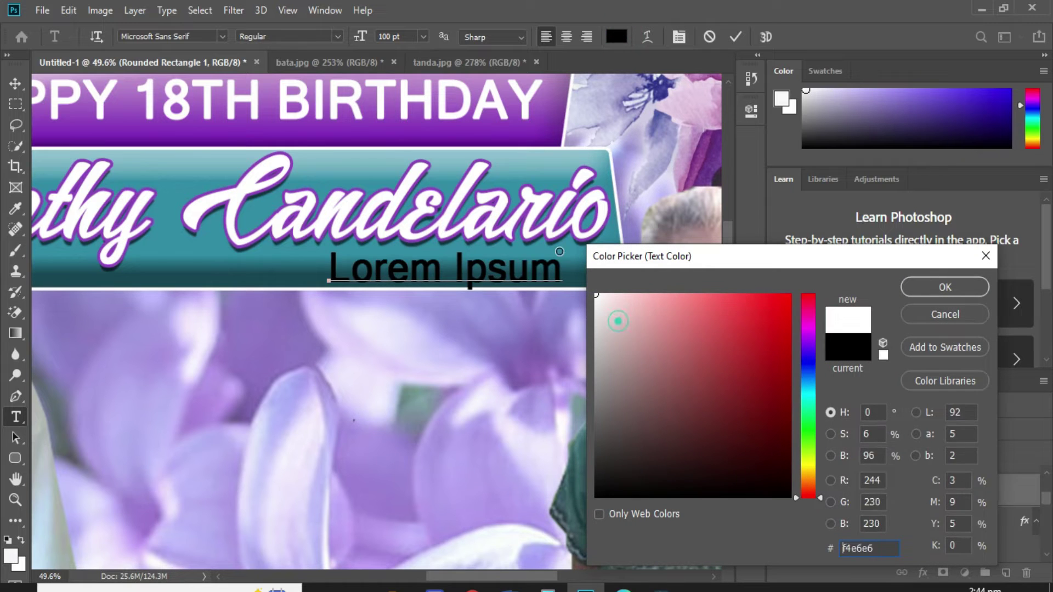
pyautogui.click(937, 285)
pyautogui.tripleClick(482, 269)
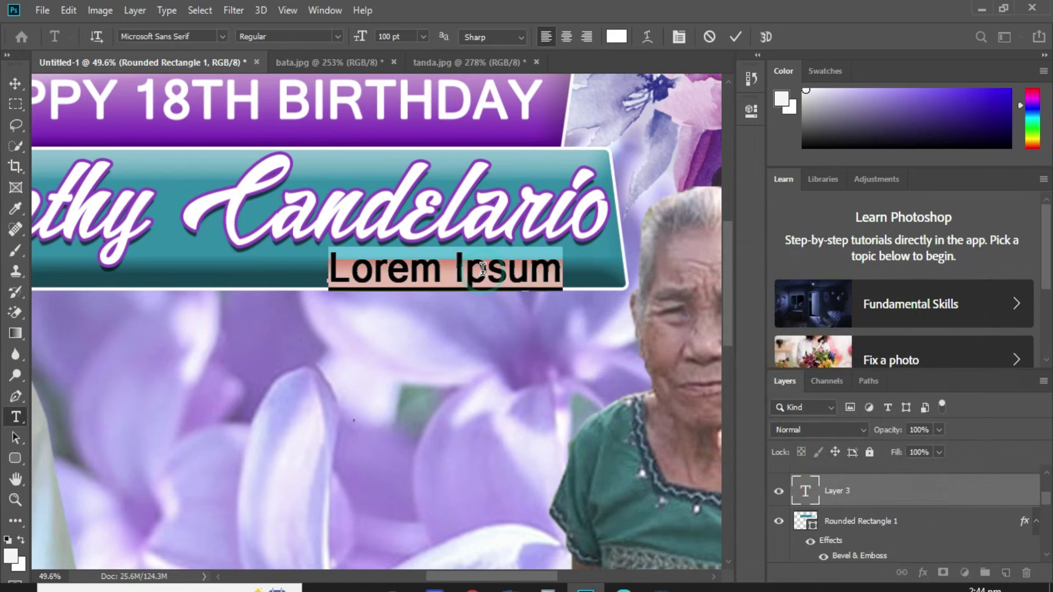
pyautogui.write('OCTO')
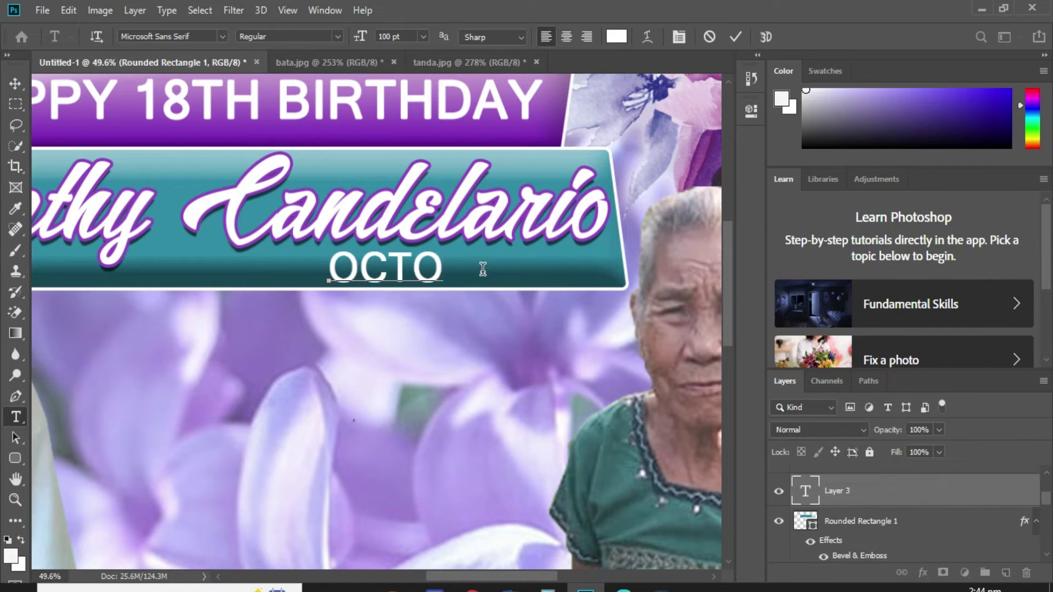
pyautogui.write('BER')
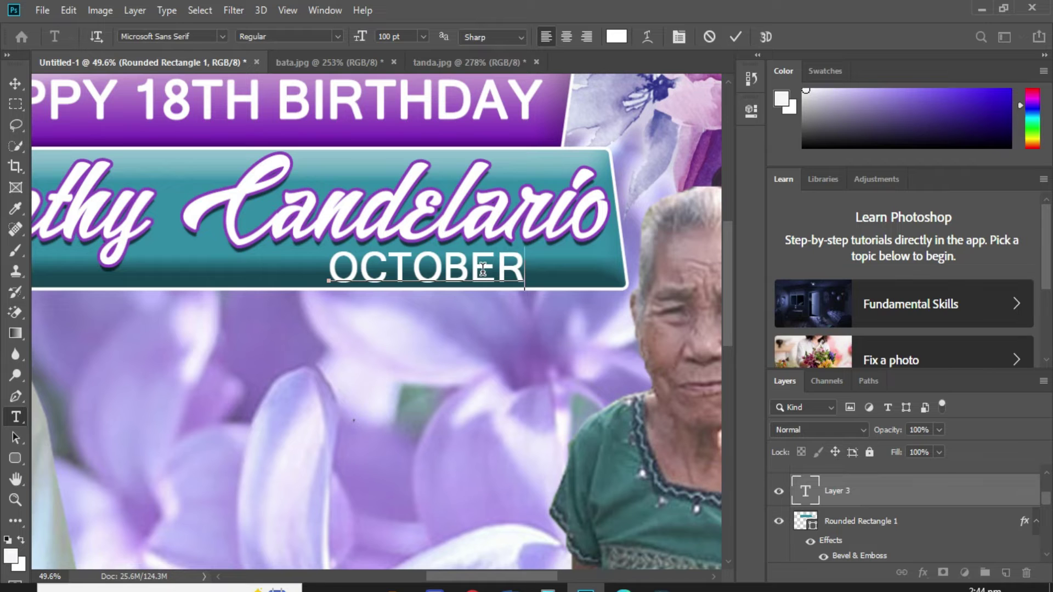
pyautogui.write(' 8')
pyautogui.hotkey('ctrl', 'Return')
# Move OCTOBER 8 to the right end of the teal banner.
pyautogui.press('v')
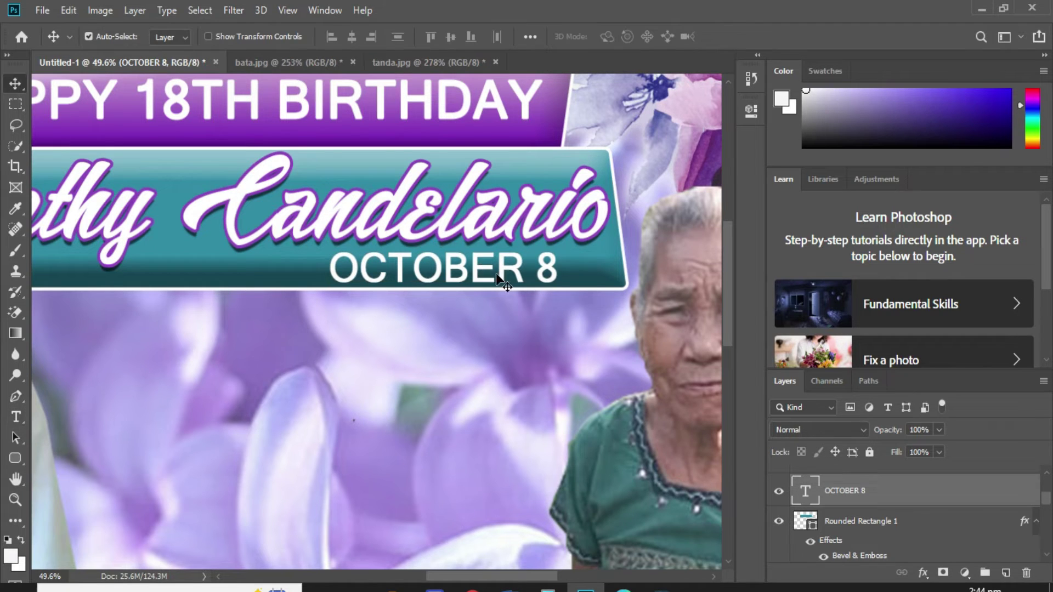
pyautogui.moveTo(551, 281); pyautogui.dragTo(602, 282)
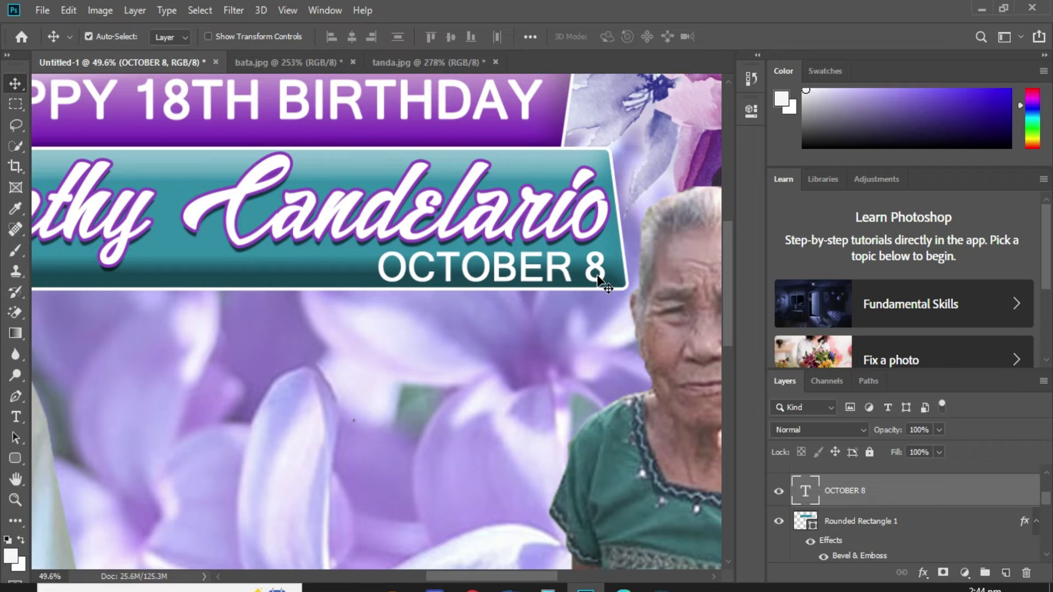
pyautogui.hotkey('ctrl', '0')
pyautogui.hotkey('ctrl', '0')
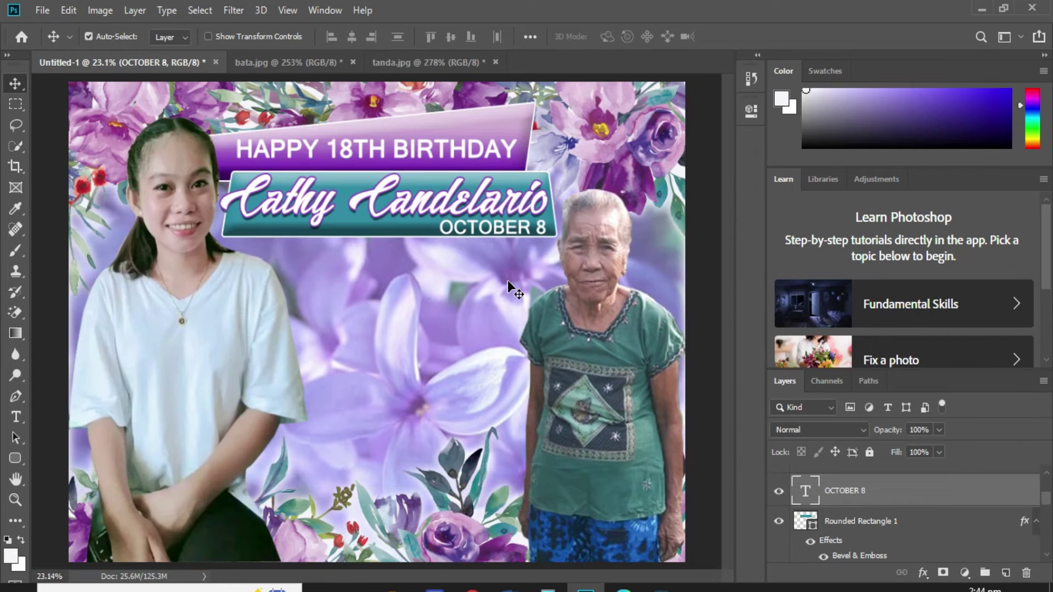
# Duplicate the purple banner lower on the page and stack the copy above Layer 2.
pyautogui.rightClick(485, 117)
pyautogui.click(510, 129)
pyautogui.moveTo(494, 137); pyautogui.dragTo(542, 416)
pyautogui.moveTo(900, 497); pyautogui.dragTo(874, 478)
pyautogui.scroll(3, 871, 500)
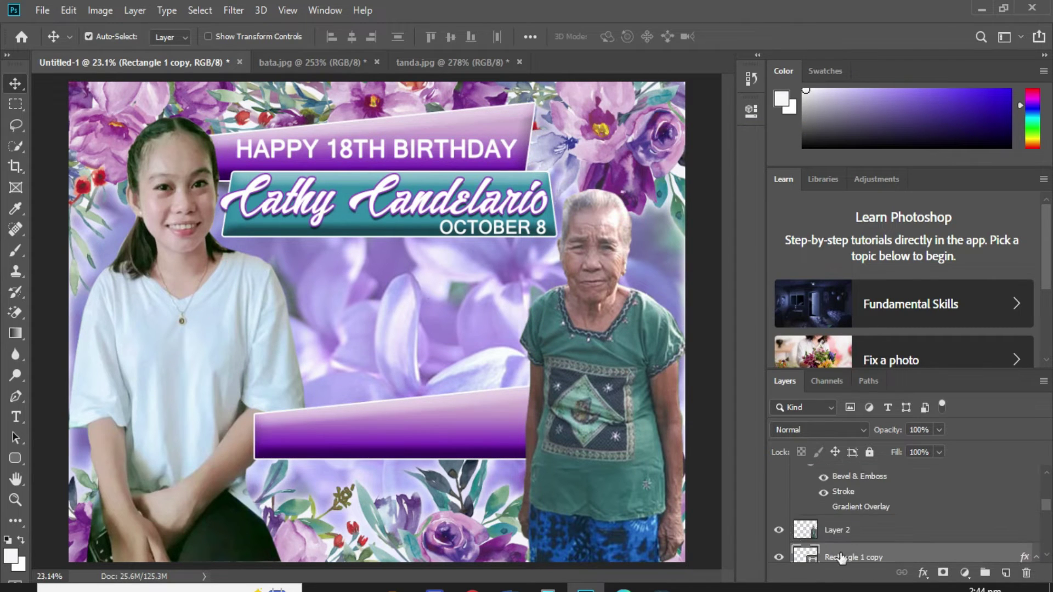
pyautogui.moveTo(831, 553); pyautogui.dragTo(834, 471)
pyautogui.scroll(-3, 844, 534)
# Flip the Rectangle 1 copy horizontally and move it down to the canvas bottom.
pyautogui.rightClick(516, 423)
pyautogui.click(540, 421)
pyautogui.hotkey('ctrl', 't')
pyautogui.rightClick(544, 423)
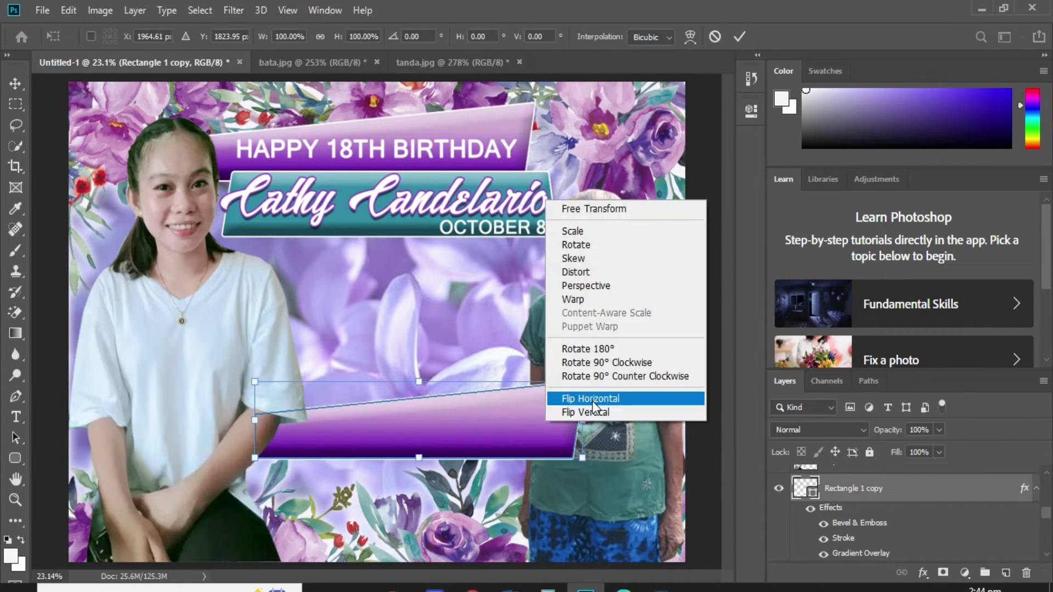
pyautogui.click(594, 399)
pyautogui.moveTo(562, 452); pyautogui.dragTo(551, 493)
pyautogui.press('Return')
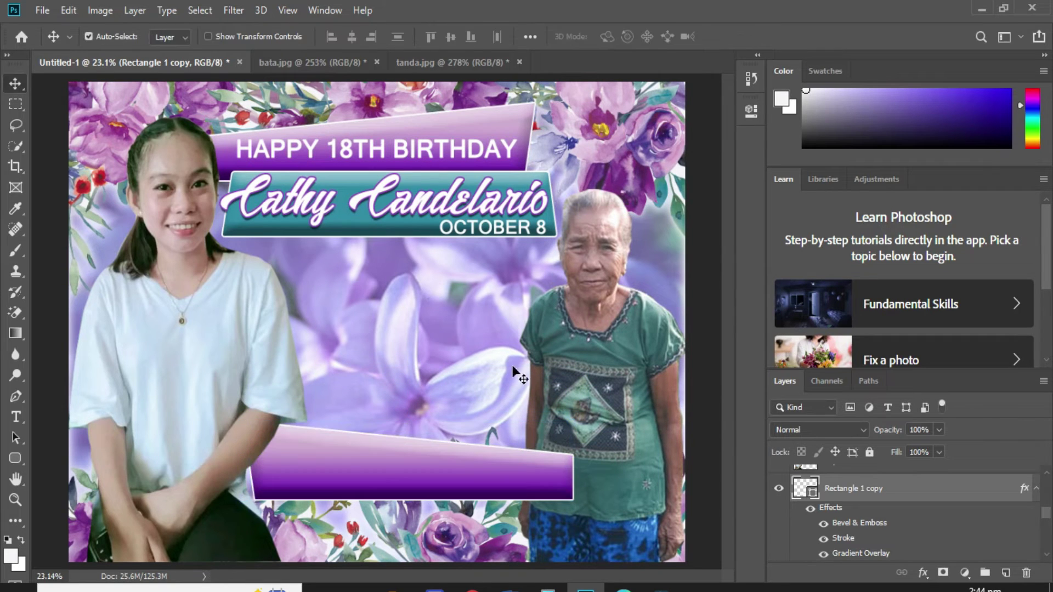
# Bring the teal rounded rectangle banner down beneath the purple bar at the bottom.
pyautogui.rightClick(332, 223)
pyautogui.click(362, 230)
pyautogui.rightClick(343, 223)
pyautogui.click(373, 245)
pyautogui.moveTo(348, 233); pyautogui.dragTo(367, 550)
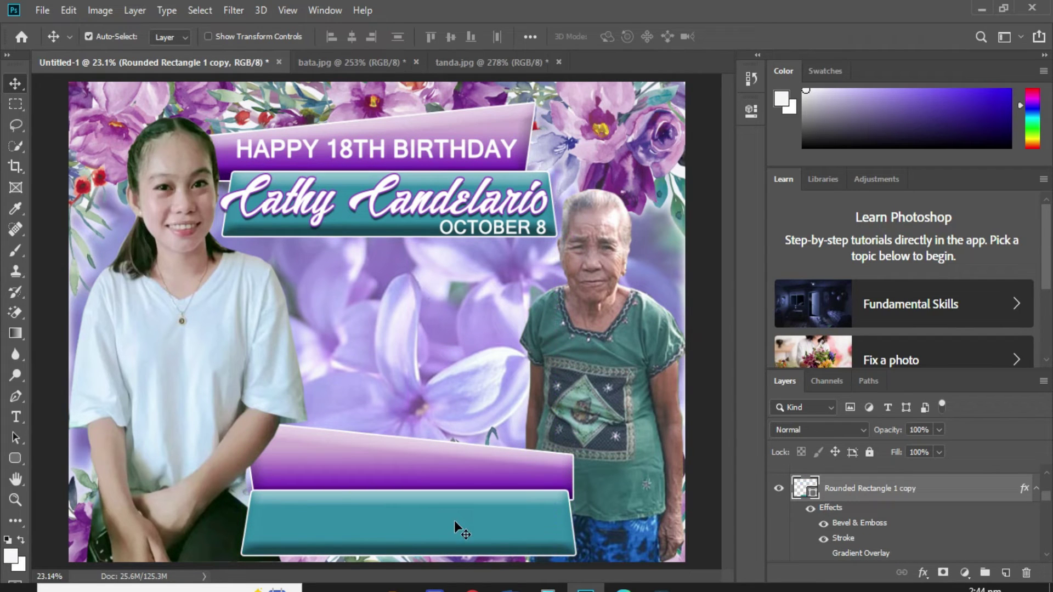
pyautogui.hotkey('shift', 'Down')
pyautogui.hotkey('shift', 'Down')
pyautogui.hotkey('shift', 'Down')
pyautogui.hotkey('shift', 'Down')
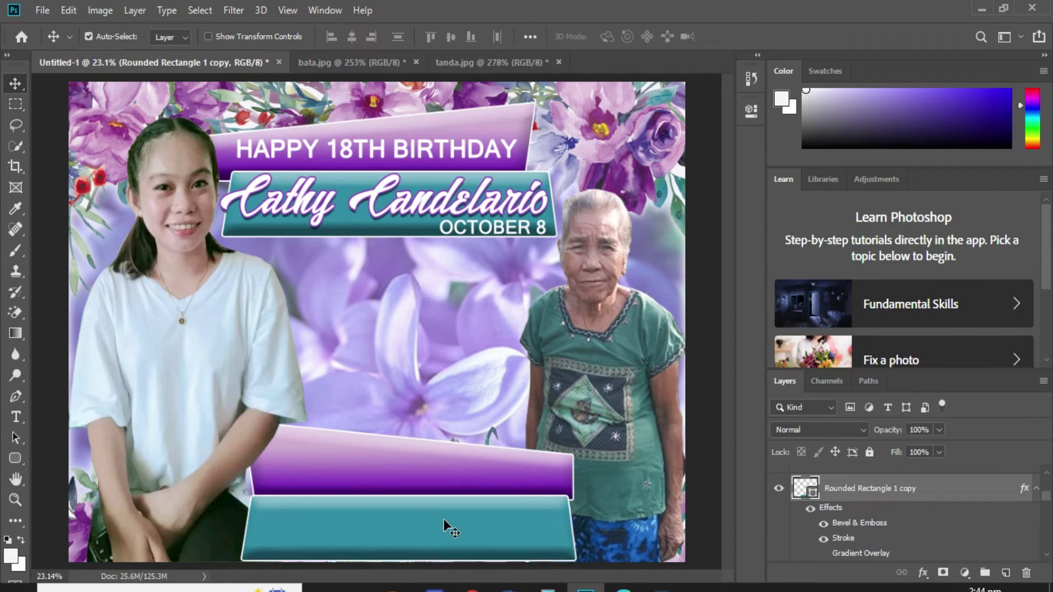
pyautogui.hotkey('shift', 'Up')
pyautogui.hotkey('shift', 'Up')
pyautogui.hotkey('shift', 'Up')
# Shift the lower purple banner about 30 px right and nudge the teal banner up.
pyautogui.rightClick(417, 470)
pyautogui.click(455, 481)
pyautogui.moveTo(455, 467); pyautogui.dragTo(489, 470)
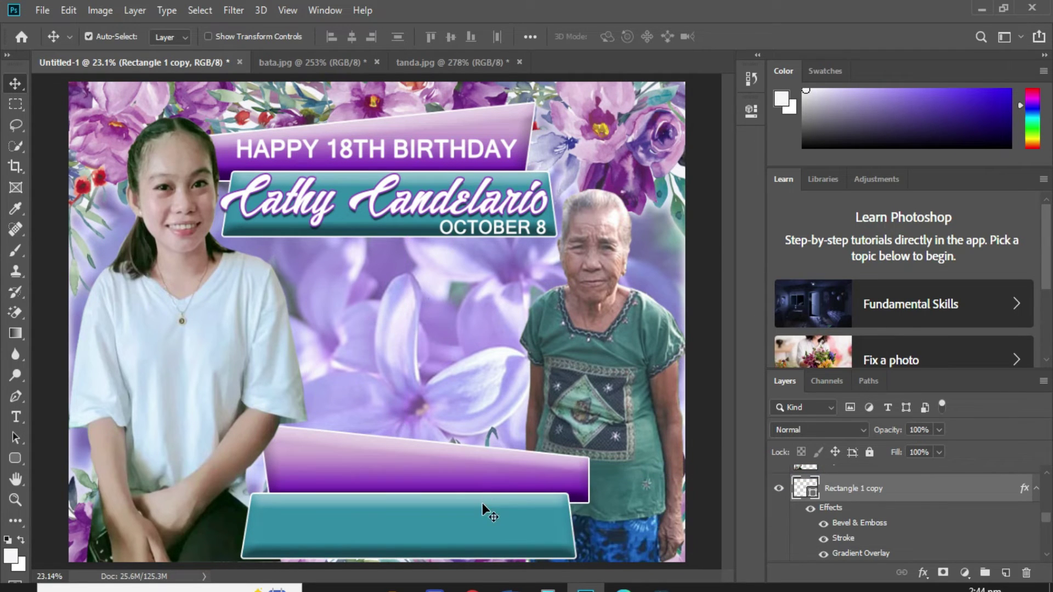
pyautogui.rightClick(482, 502)
pyautogui.click(492, 508)
pyautogui.hotkey('shift', 'Up')
# Copy the birthday heading onto the lower purple banner, change it to HAPPY 77TH BIRTHDAY, and centre it.
pyautogui.hotkey('shift', 'Left')
pyautogui.hotkey('shift', 'Left')
pyautogui.rightClick(438, 154)
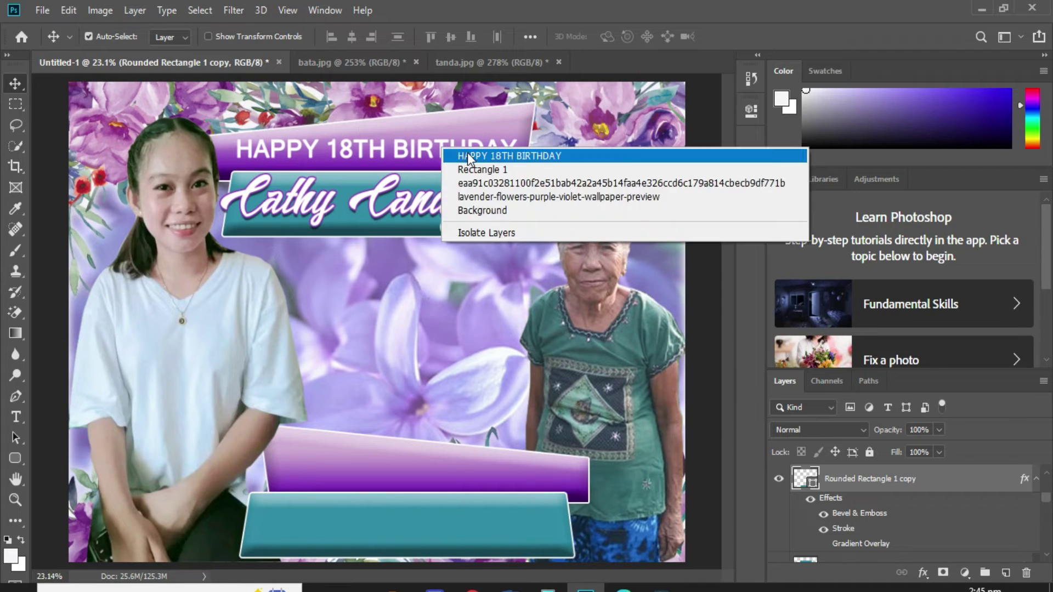
pyautogui.click(467, 153)
pyautogui.moveTo(467, 152); pyautogui.dragTo(507, 472)
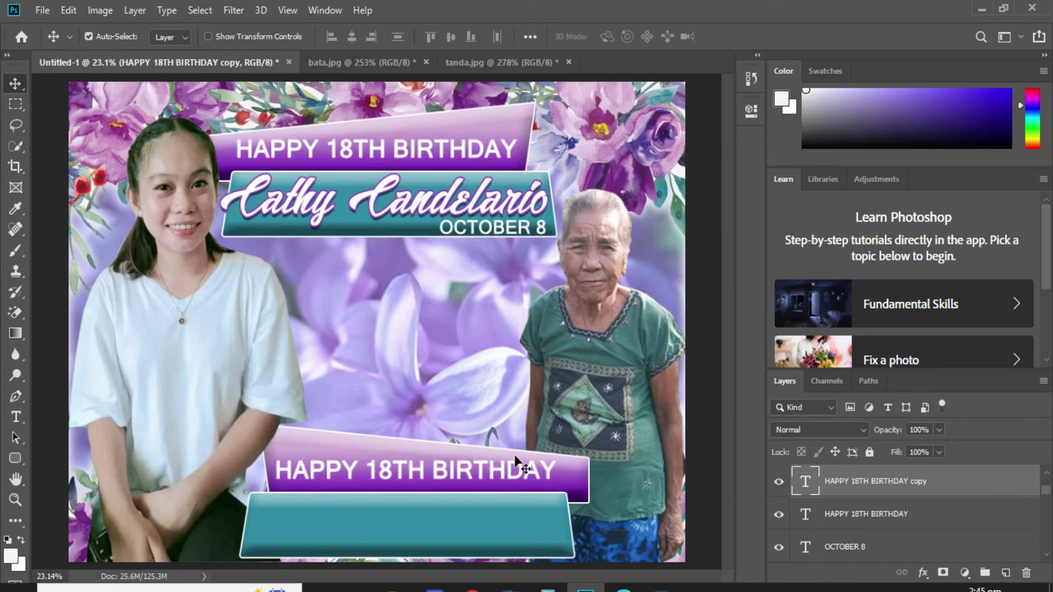
pyautogui.press('t')
pyautogui.moveTo(388, 476); pyautogui.dragTo(365, 475)
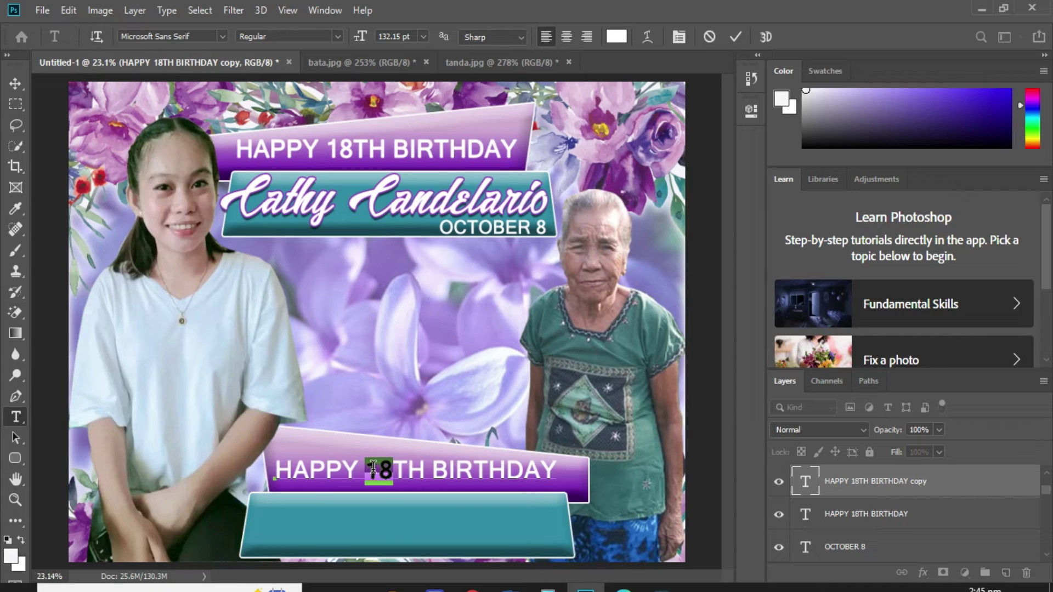
pyautogui.write('77')
pyautogui.hotkey('ctrl', 'Return')
pyautogui.press('v')
pyautogui.moveTo(374, 467); pyautogui.dragTo(373, 473)
pyautogui.hotkey('shift', 'Right')
pyautogui.hotkey('shift', 'Right')
pyautogui.hotkey('shift', 'Right')
pyautogui.hotkey('shift', 'Right')
pyautogui.hotkey('shift', 'Right')
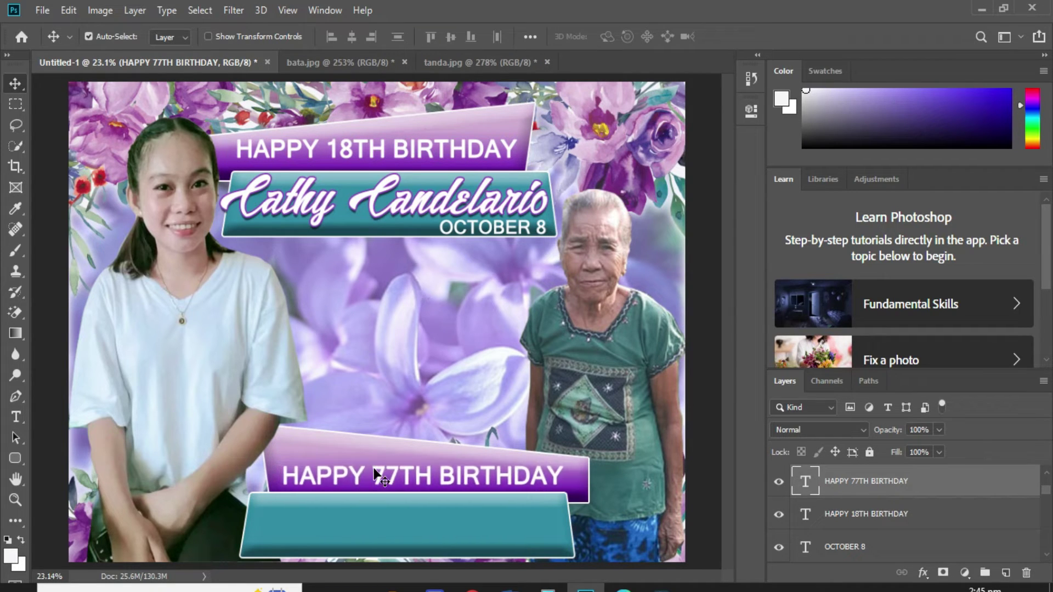
# Copy the script name onto the teal banner, retype the second celebrant's first name, and resize it to fit.
pyautogui.moveTo(407, 203); pyautogui.dragTo(451, 509)
pyautogui.press('t')
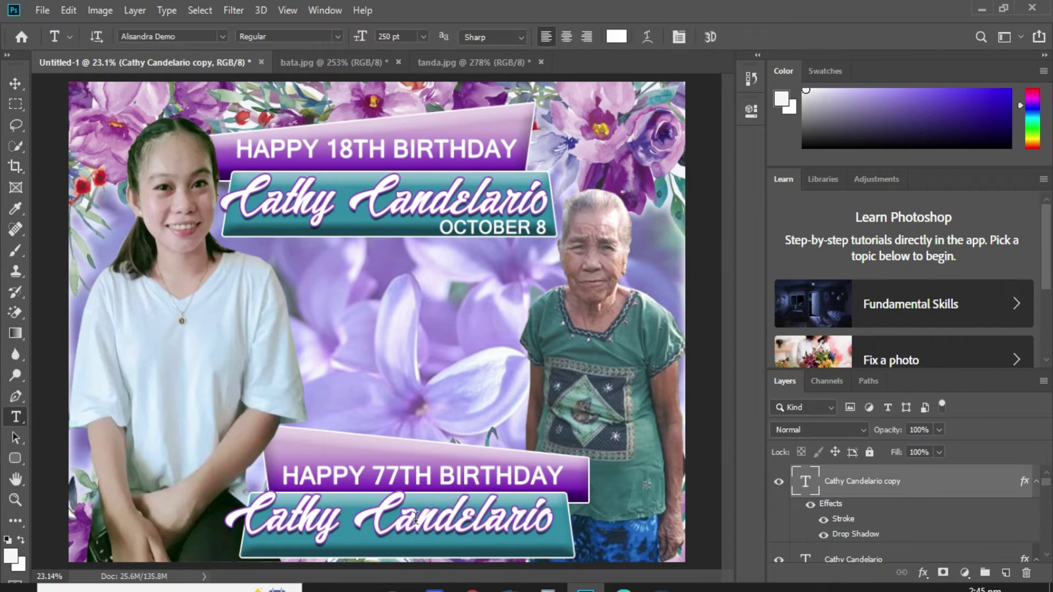
pyautogui.moveTo(336, 516); pyautogui.dragTo(222, 531)
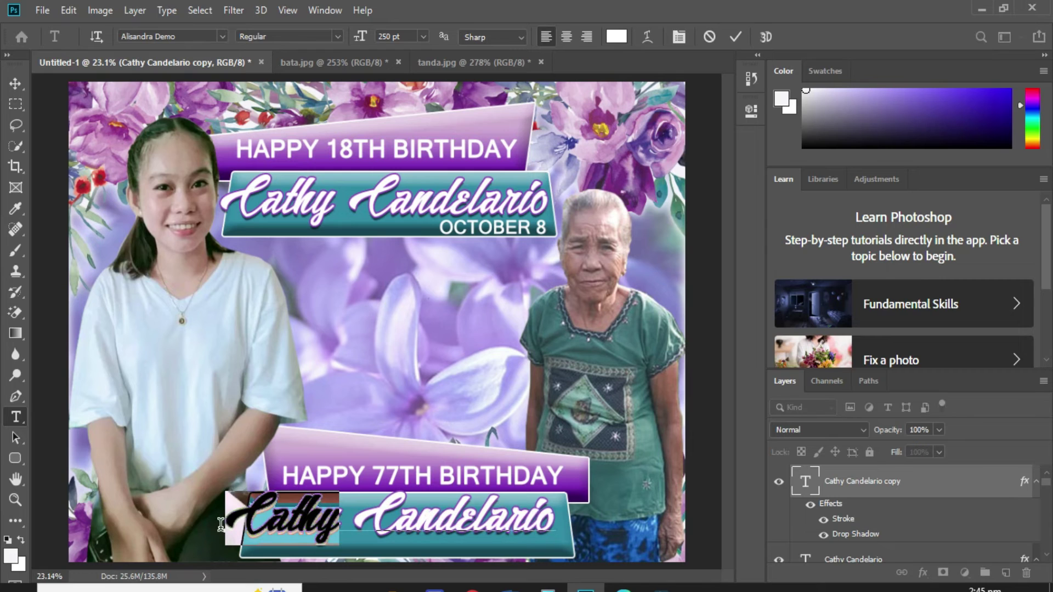
pyautogui.write('sOLIMA')
pyautogui.press('BackSpace')
pyautogui.press('BackSpace')
pyautogui.press('BackSpace')
pyautogui.press('BackSpace')
pyautogui.press('BackSpace')
pyautogui.press('BackSpace')
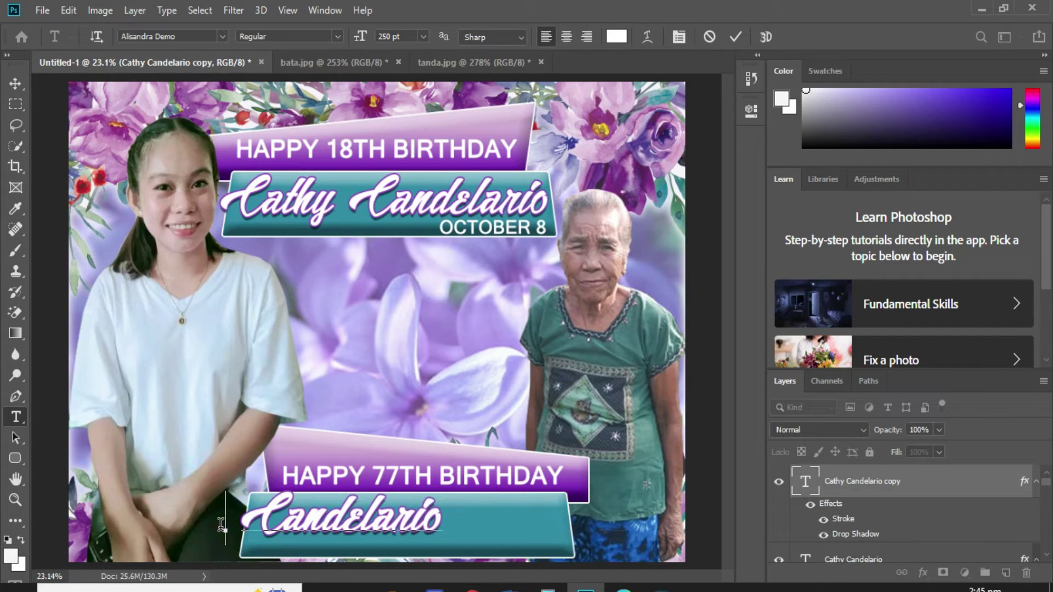
pyautogui.write('Solima')
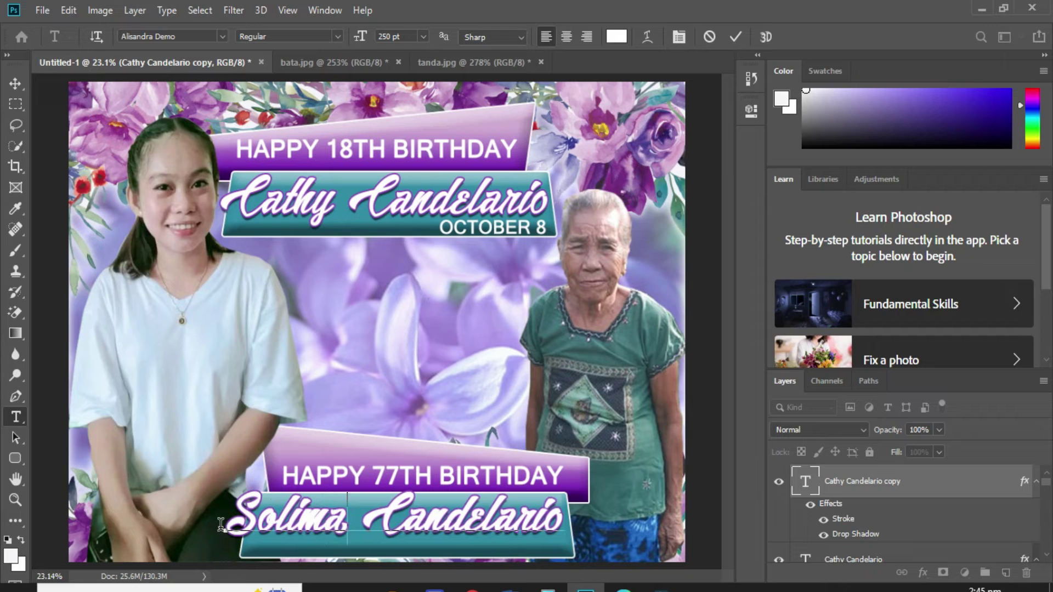
pyautogui.hotkey('ctrl', 'Return')
pyautogui.hotkey('ctrl', 't')
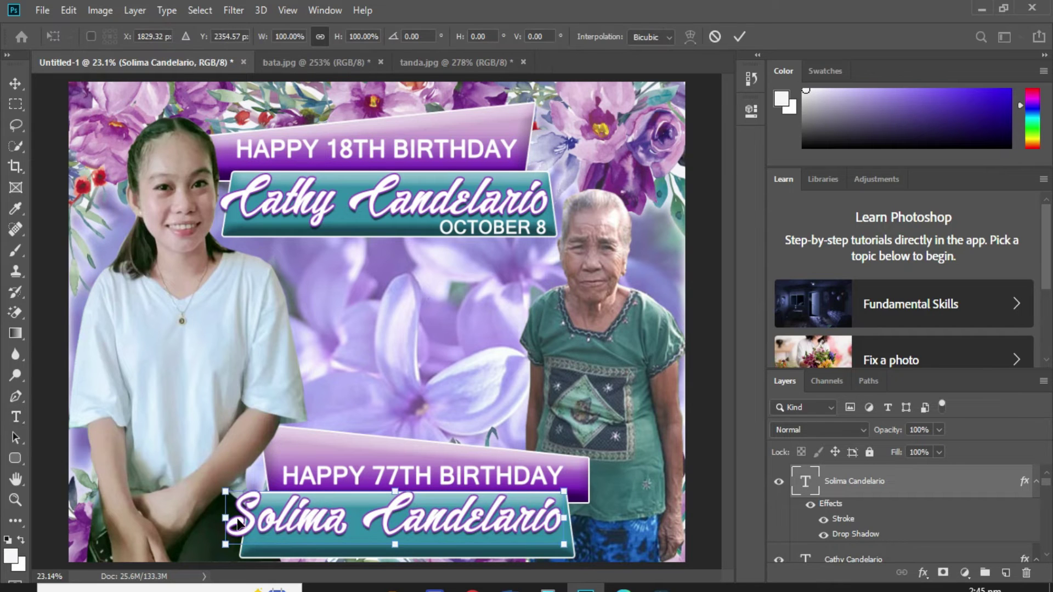
pyautogui.moveTo(228, 520)
pyautogui.mouseDown()
pyautogui.moveTo(247, 525)
pyautogui.moveTo(241, 519)
pyautogui.mouseUp()
pyautogui.moveTo(469, 543); pyautogui.dragTo(468, 544)
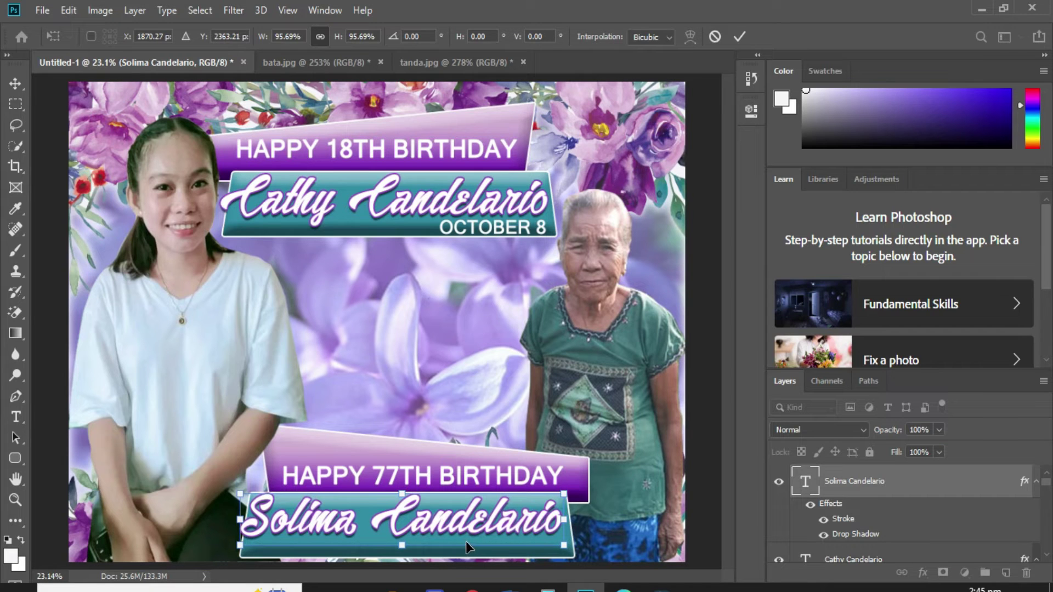
pyautogui.press('Return')
# Copy the date under the new name, change it to OCTOBER 12, and select the lavender wallpaper layer.
pyautogui.click(519, 230)
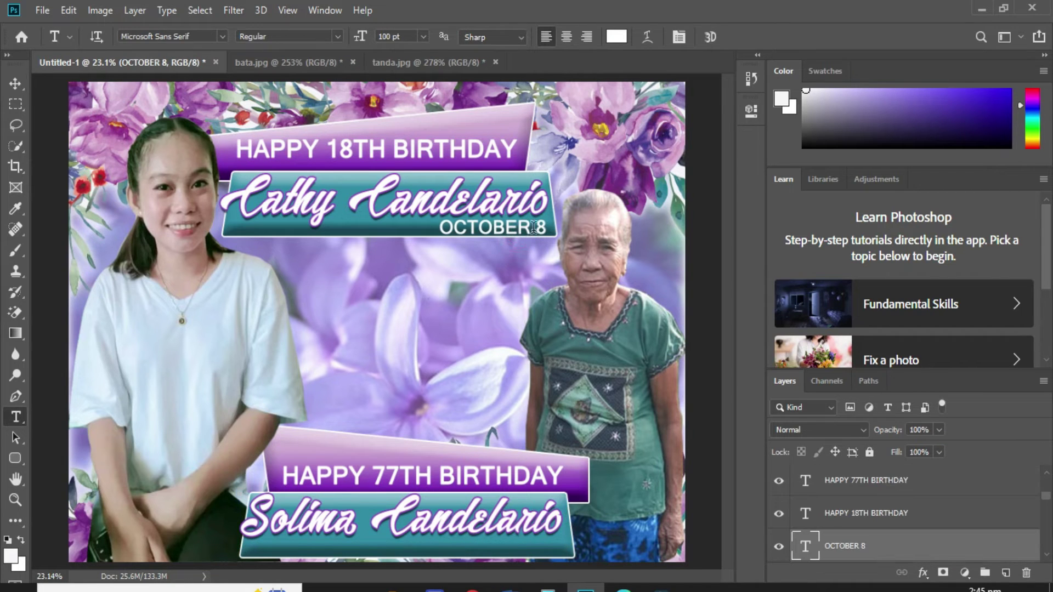
pyautogui.press('v')
pyautogui.moveTo(537, 231); pyautogui.dragTo(256, 537)
pyautogui.scroll(5, 338, 536)
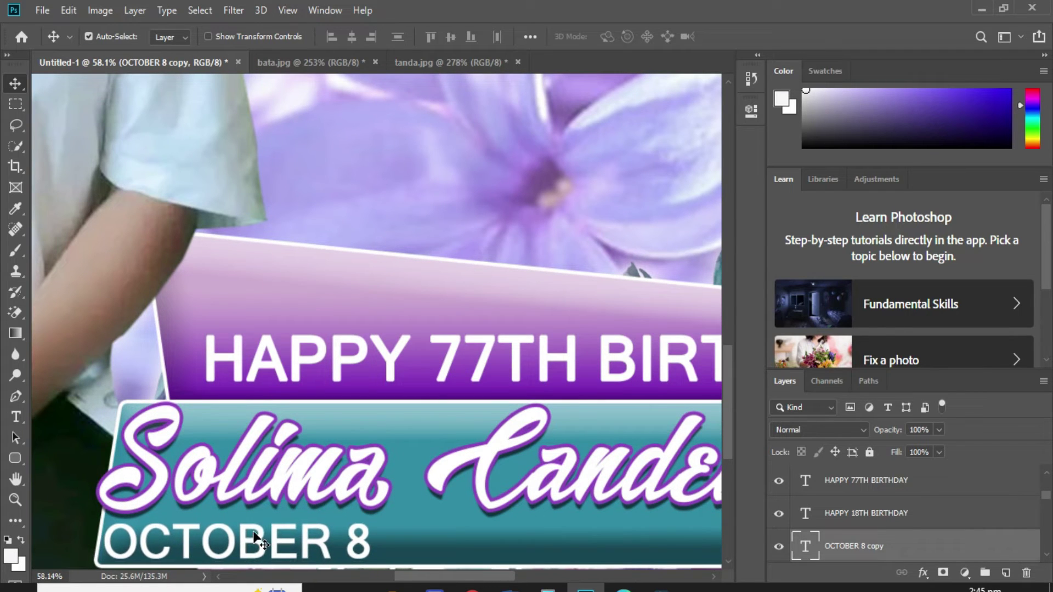
pyautogui.press('t')
pyautogui.moveTo(346, 545); pyautogui.dragTo(368, 550)
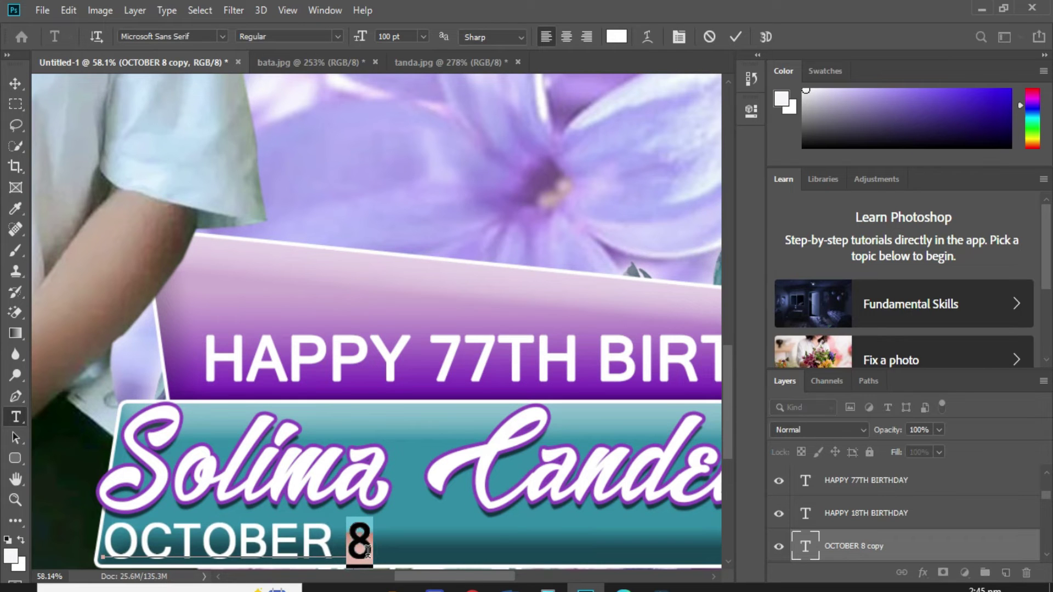
pyautogui.write('12')
pyautogui.hotkey('ctrl', 'Return')
pyautogui.hotkey('ctrl', '0')
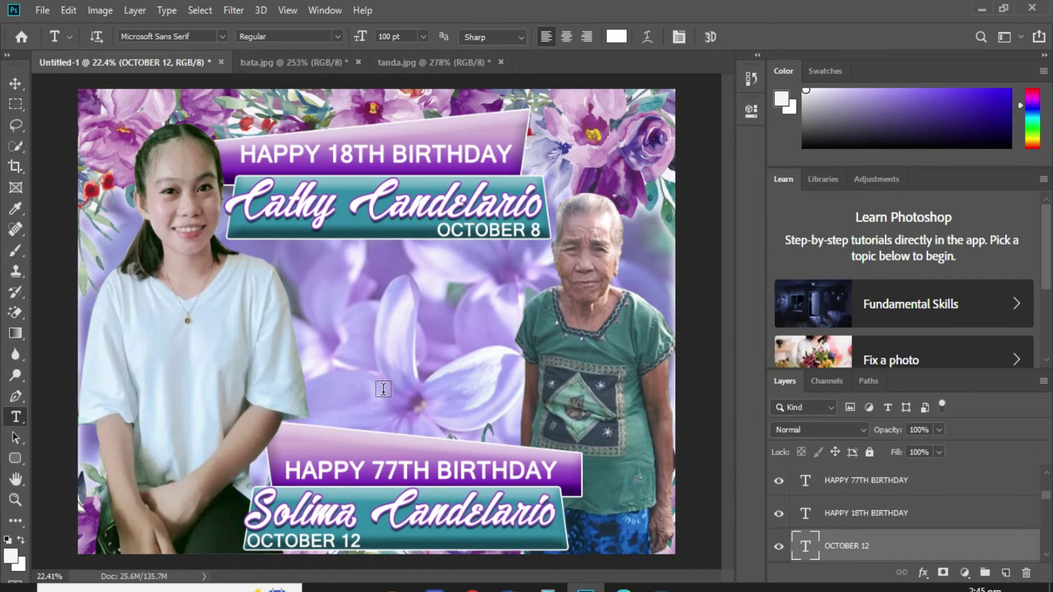
pyautogui.press('v')
pyautogui.rightClick(362, 345)
pyautogui.click(383, 350)
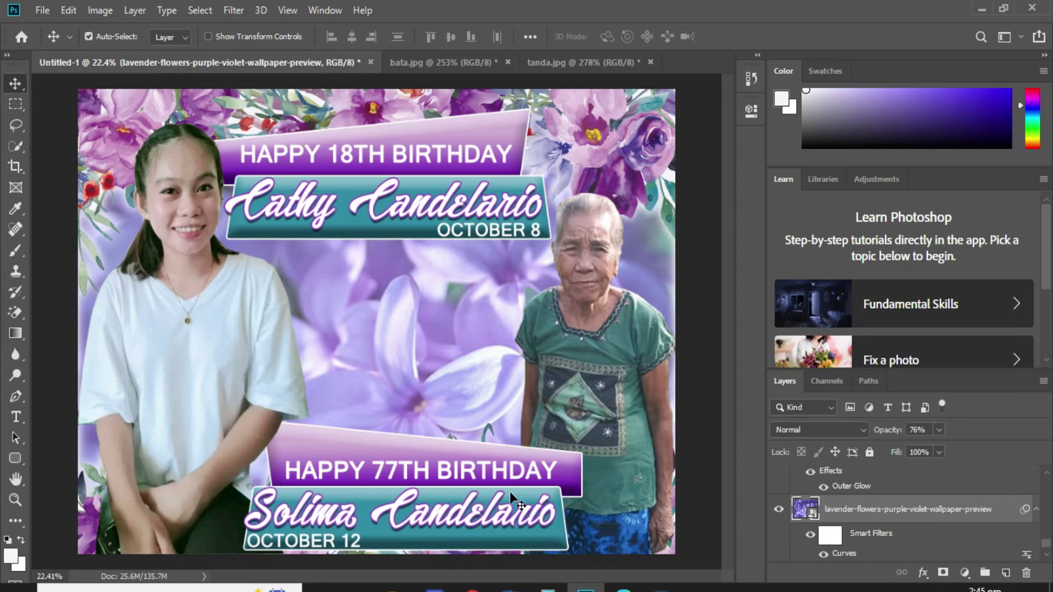
# Search Google Images in Edge for 'violet floral png'.
pyautogui.hotkey('alt', 'Tab')
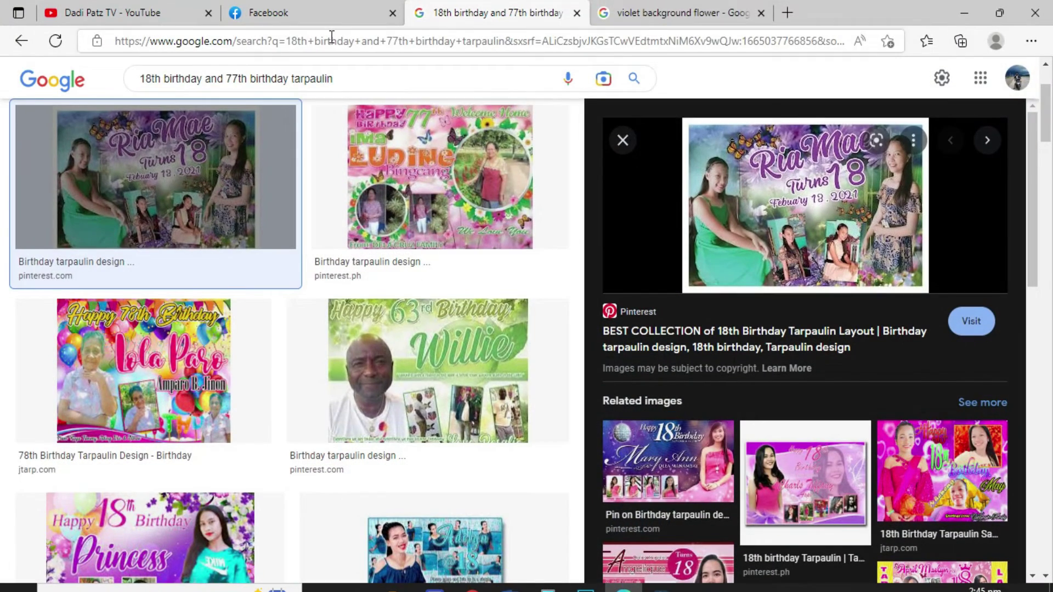
pyautogui.click(651, 17)
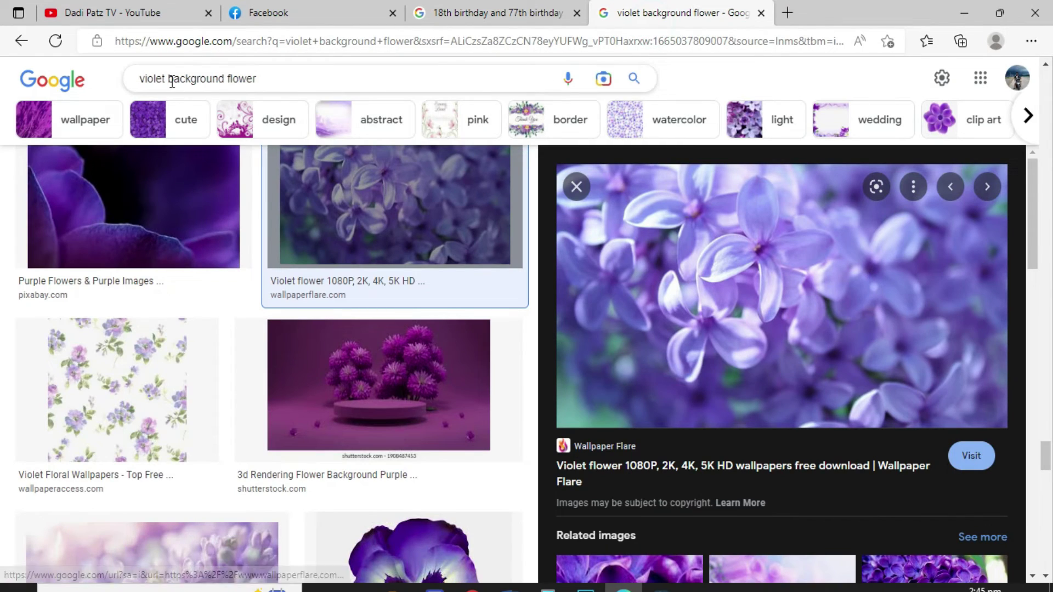
pyautogui.moveTo(169, 79); pyautogui.dragTo(364, 80)
pyautogui.write('floral png')
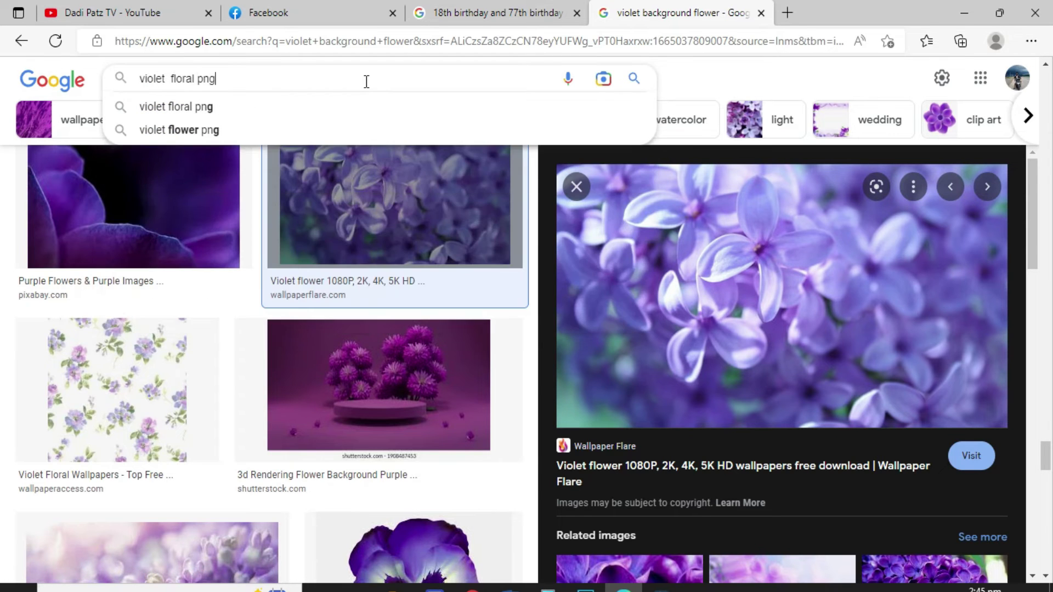
pyautogui.press('Return')
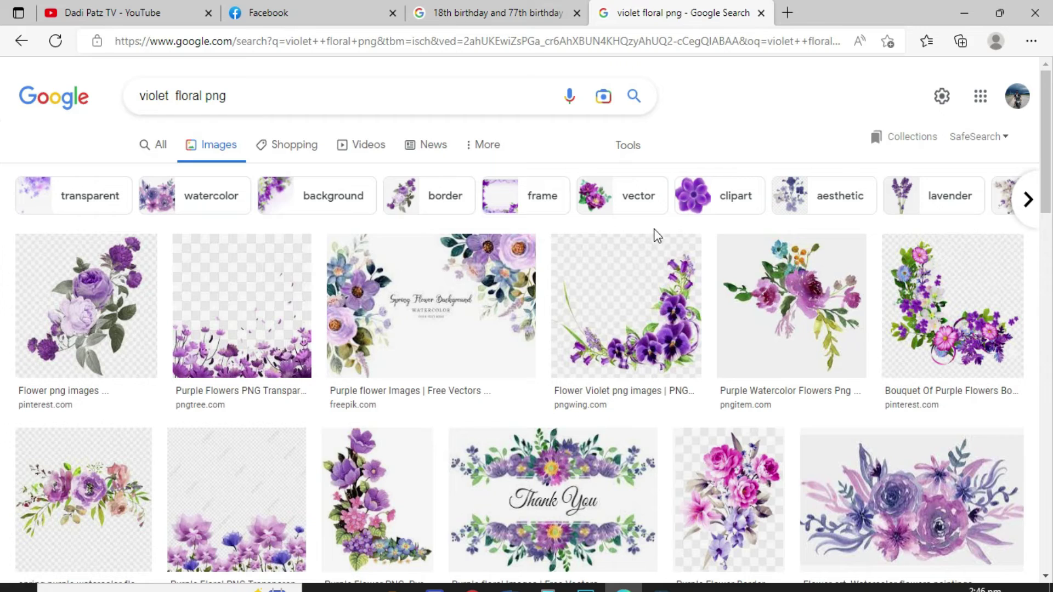
# Save the purple flower bouquet border image to the Desktop.
pyautogui.click(937, 317)
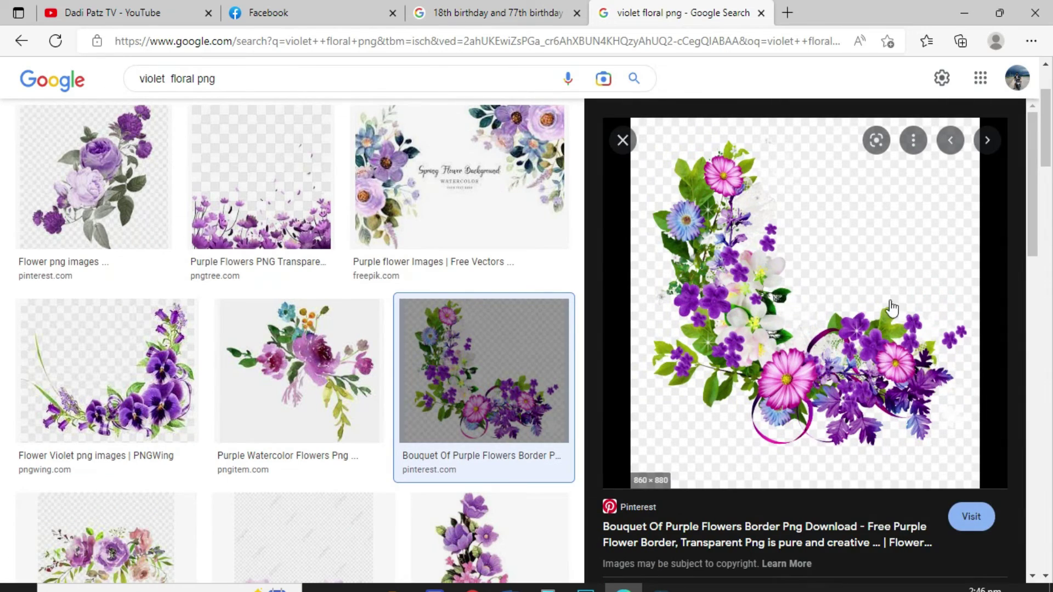
pyautogui.rightClick(760, 354)
pyautogui.click(802, 323)
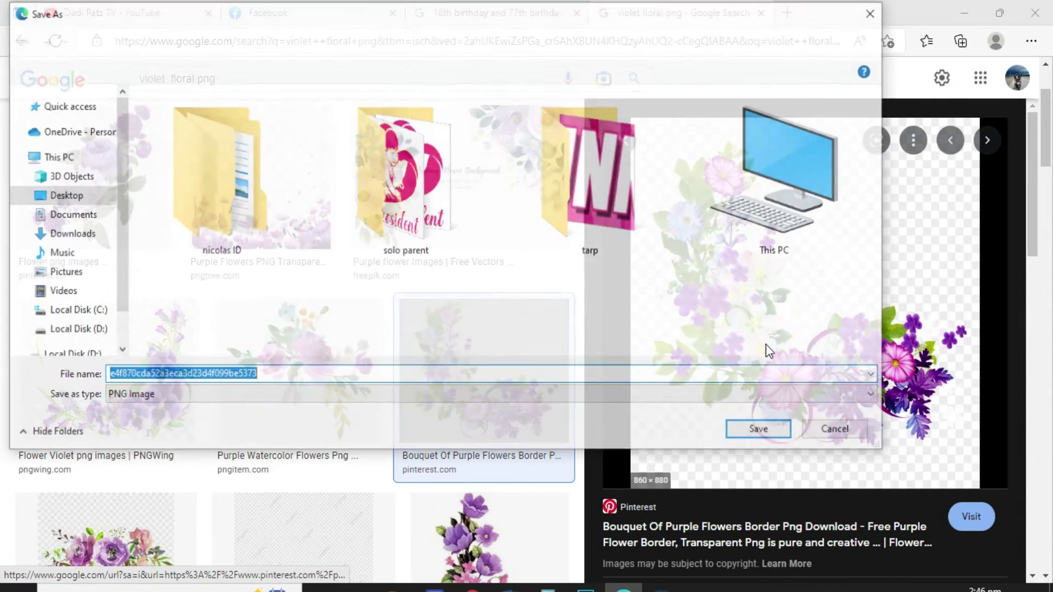
pyautogui.click(746, 435)
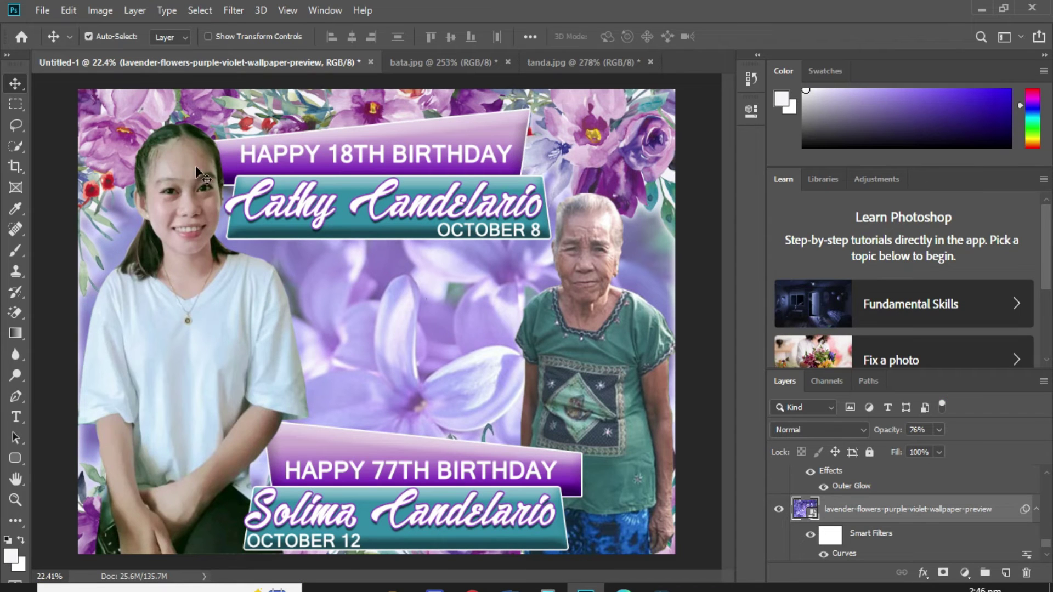
# Place the downloaded flower bouquet image as an embedded layer above Rounded Rectangle 1.
pyautogui.rightClick(277, 233)
pyautogui.click(307, 239)
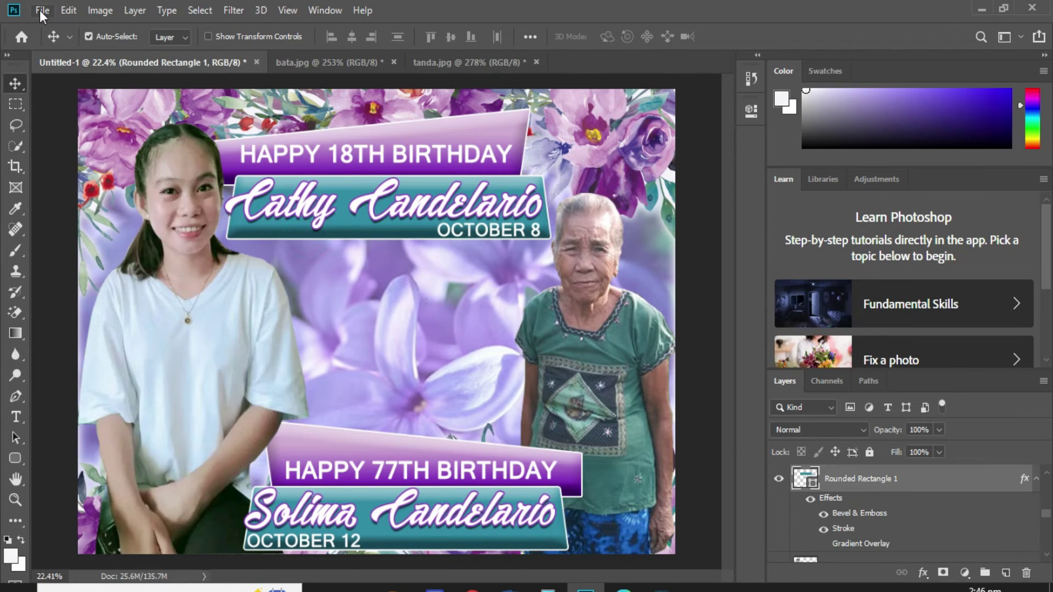
pyautogui.click(43, 10)
pyautogui.click(110, 315)
pyautogui.doubleClick(750, 356)
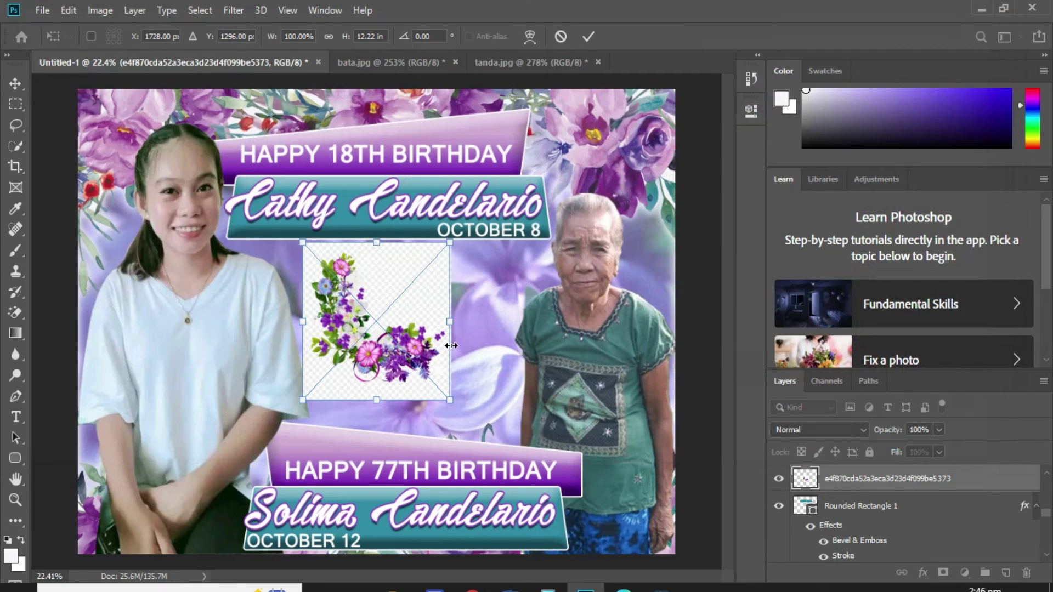
pyautogui.press('Return')
# Rasterize the flower layer and erase its background.
pyautogui.press('e')
pyautogui.click(495, 252)
pyautogui.click(505, 243)
pyautogui.click(412, 283)
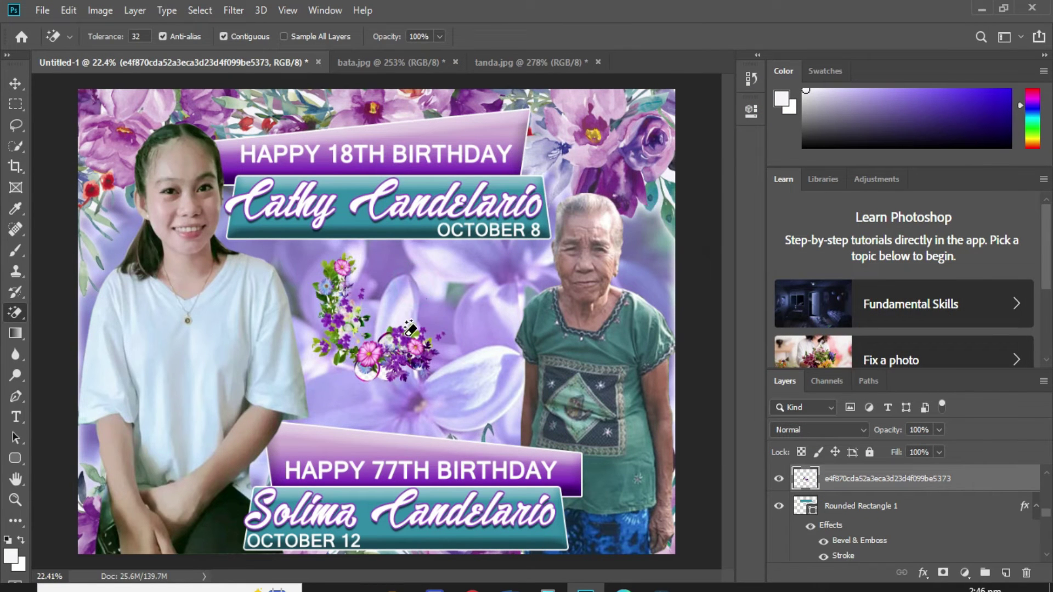
# Enlarge the flower cluster to about 180.7% and shift it slightly left between the women.
pyautogui.hotkey('ctrl', 't')
pyautogui.moveTo(444, 382); pyautogui.dragTo(527, 427)
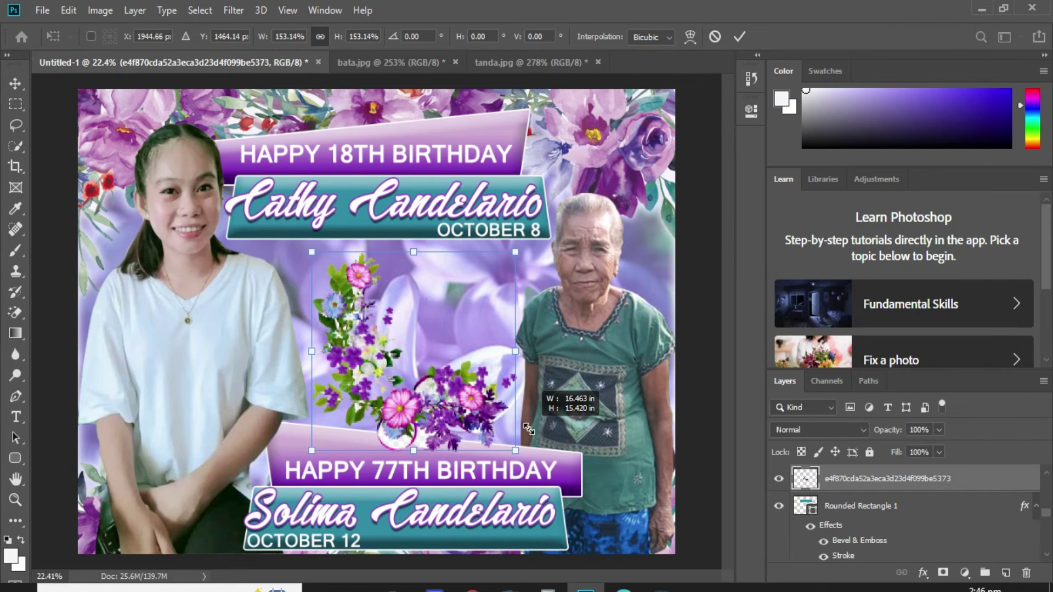
pyautogui.moveTo(403, 251); pyautogui.dragTo(403, 215)
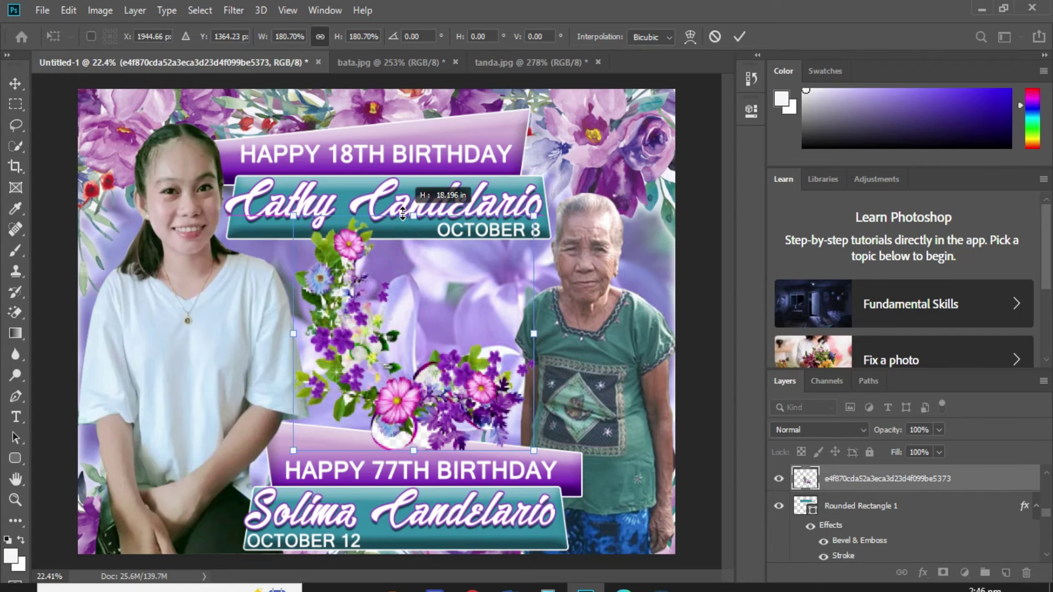
pyautogui.moveTo(435, 356); pyautogui.dragTo(423, 351)
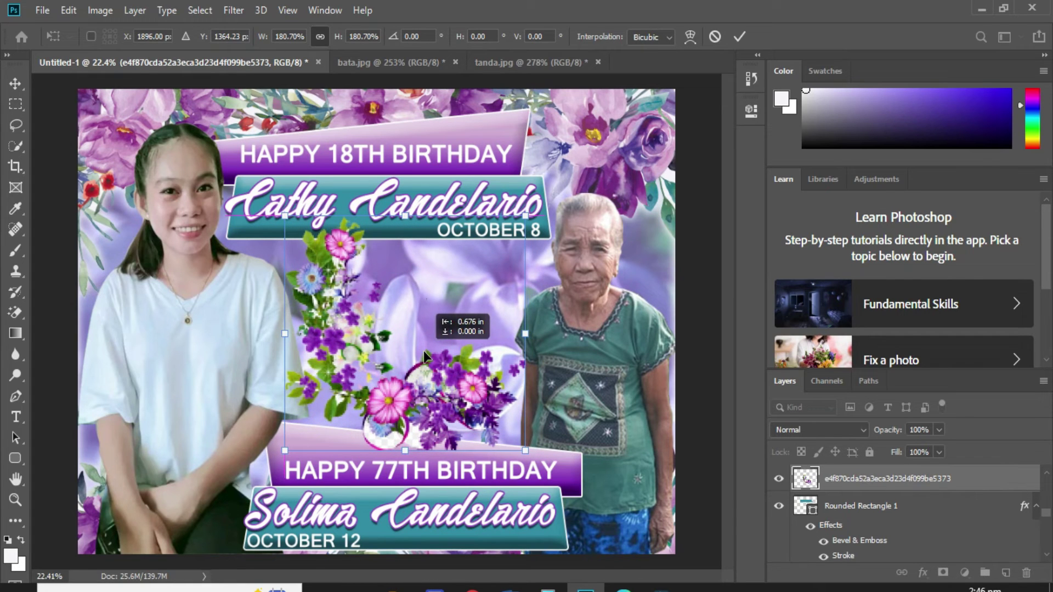
# Confirm the cluster's placement and magic-erase the white fill inside and beside the magenta ring.
pyautogui.press('Return')
pyautogui.press('w')
pyautogui.scroll(6, 391, 420)
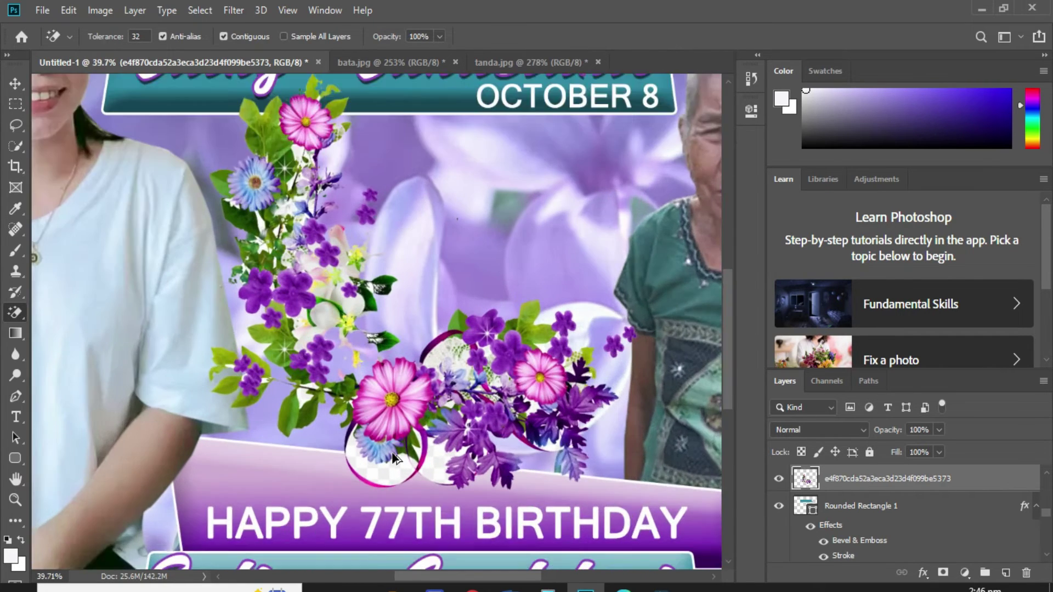
pyautogui.click(408, 476)
pyautogui.click(467, 480)
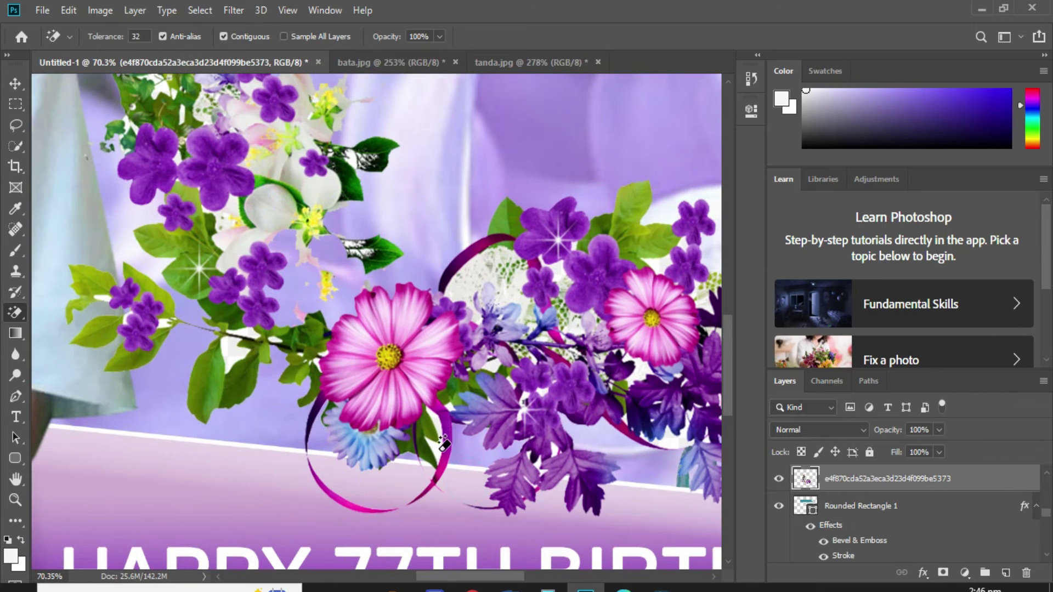
pyautogui.click(464, 284)
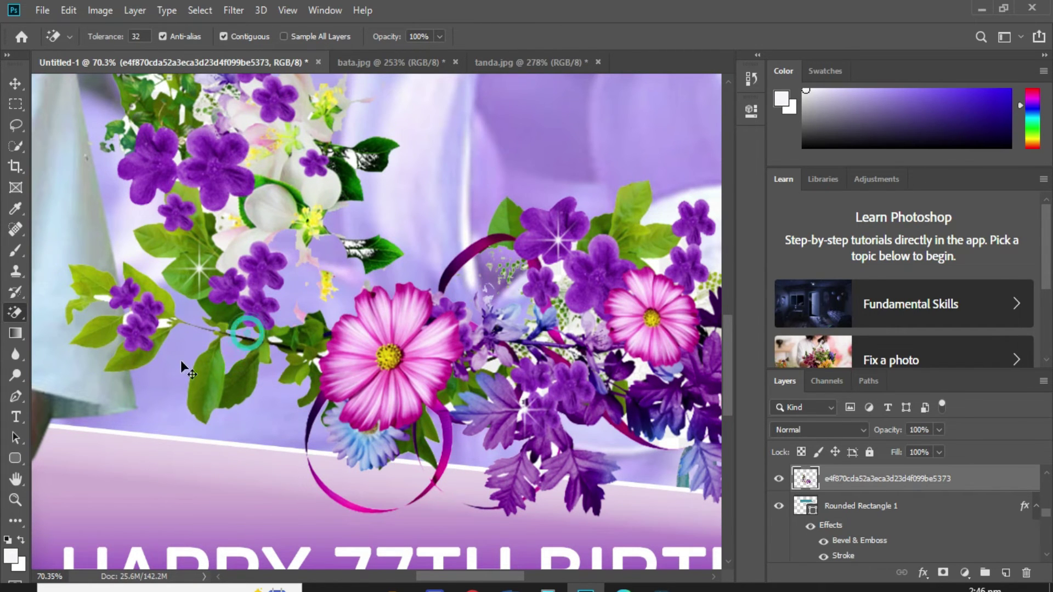
# Erase the white patch on the flower stem and a leftover white spot among the flowers.
pyautogui.scroll(5, 179, 359)
pyautogui.click(542, 372)
pyautogui.scroll(-2, 559, 351)
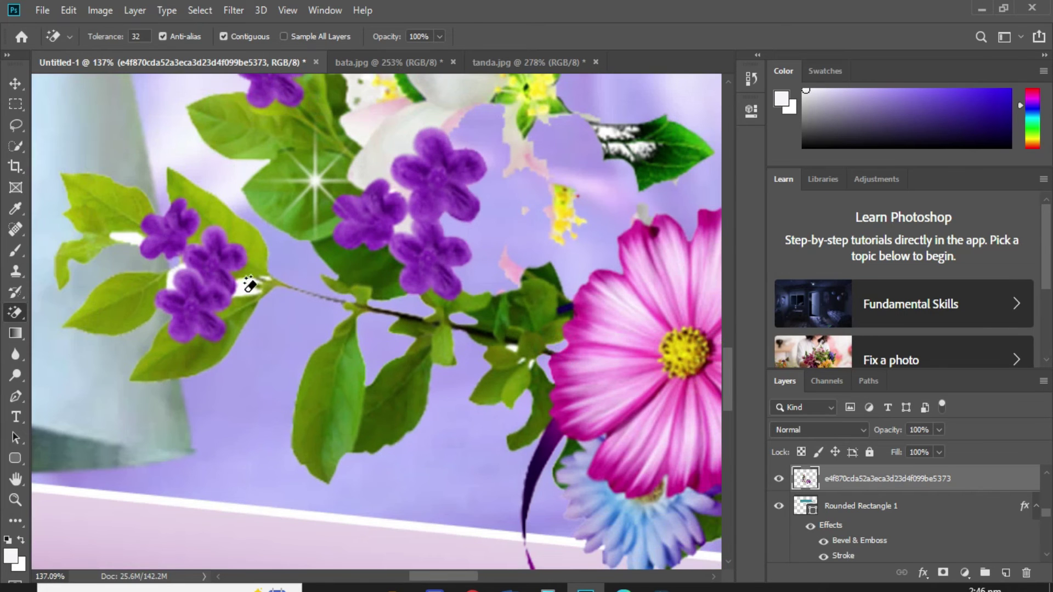
pyautogui.scroll(8, 334, 336)
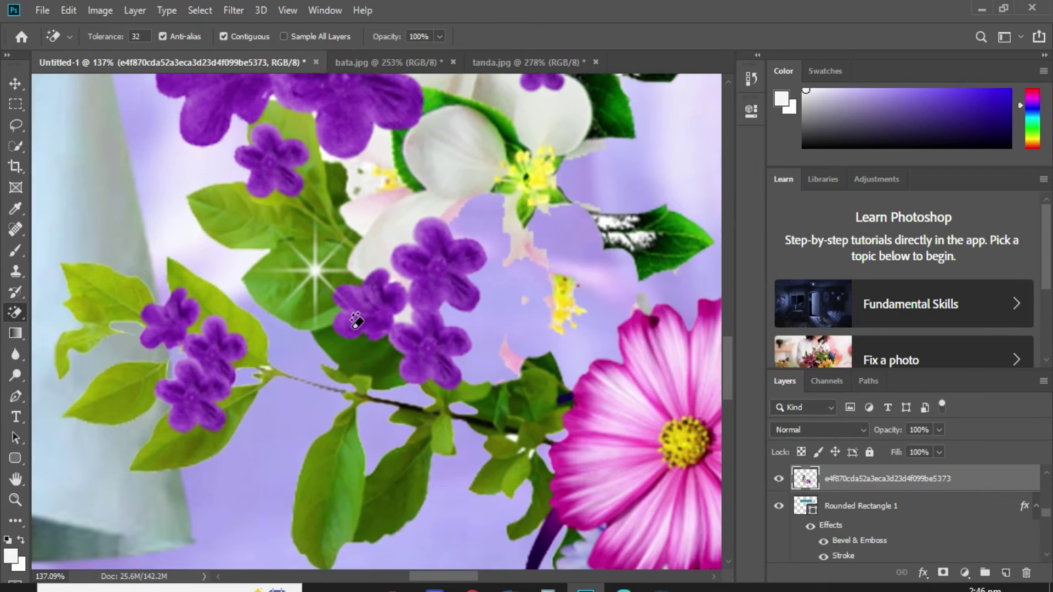
pyautogui.scroll(-2, 307, 378)
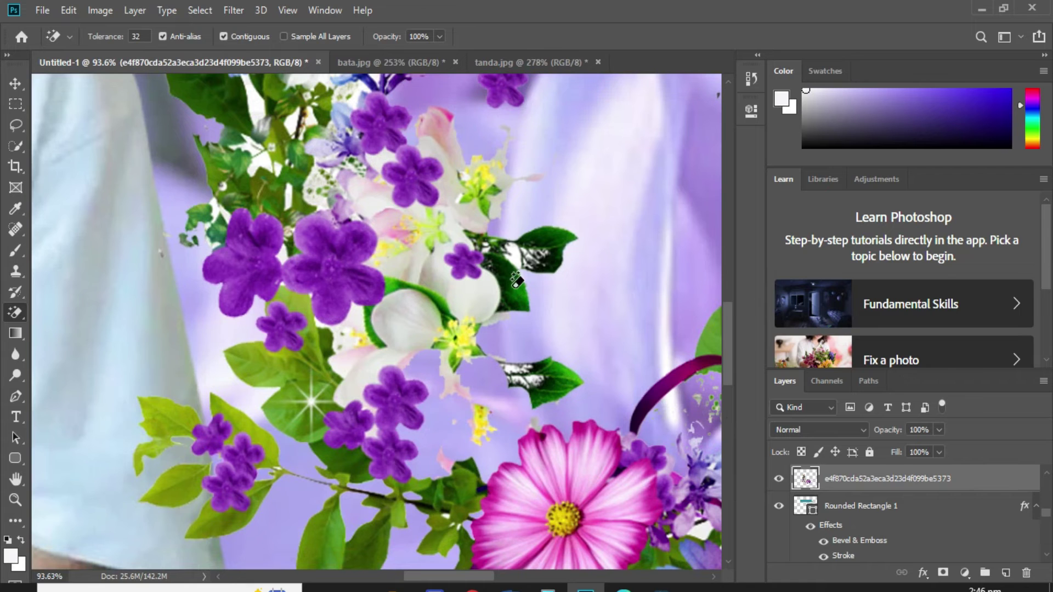
pyautogui.scroll(3, 383, 246)
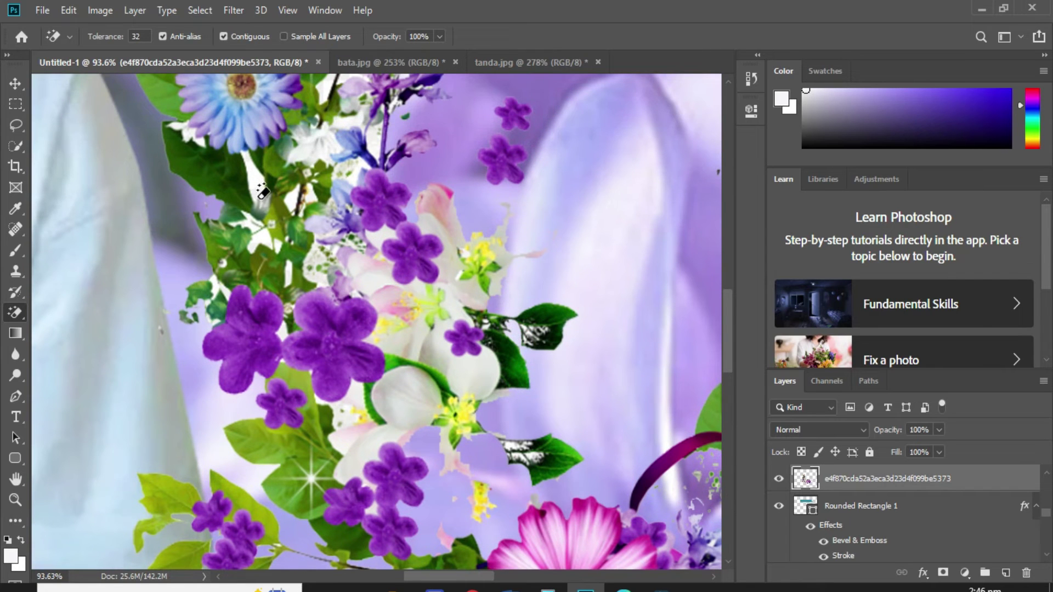
pyautogui.scroll(7, 263, 189)
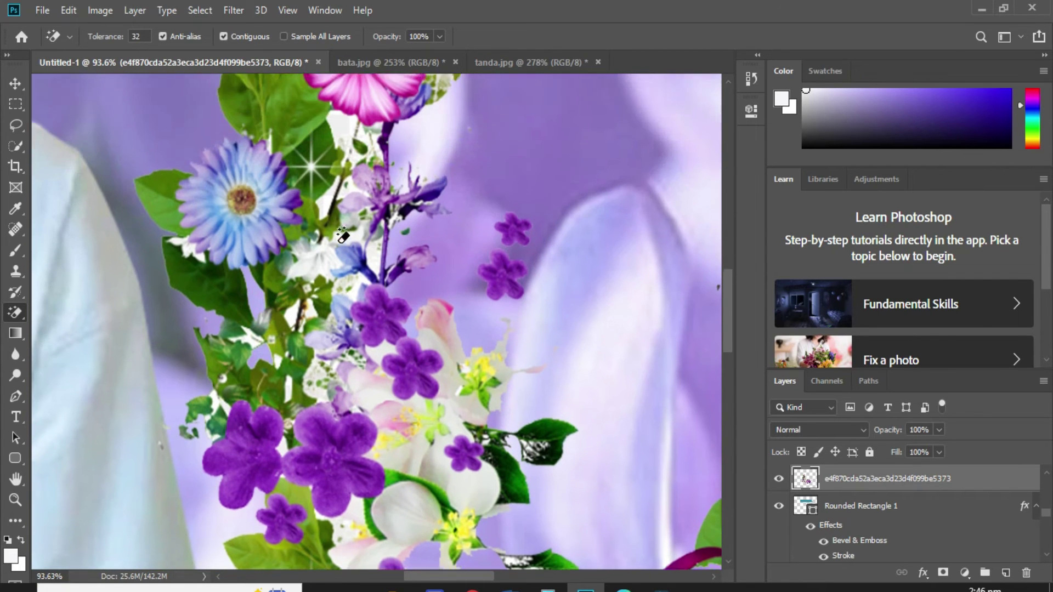
pyautogui.scroll(-6, 329, 231)
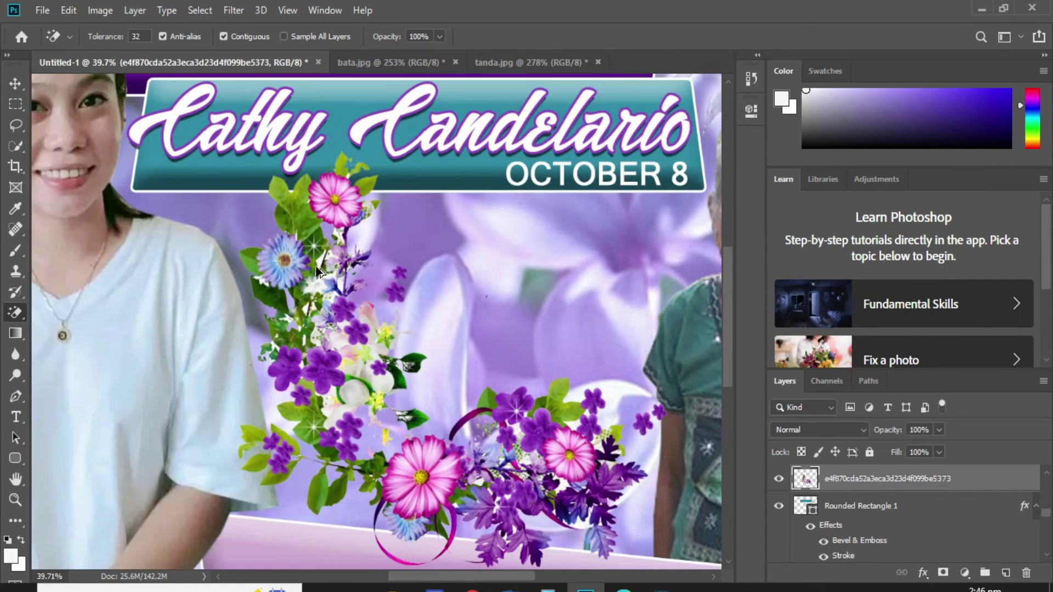
pyautogui.scroll(-1, 463, 434)
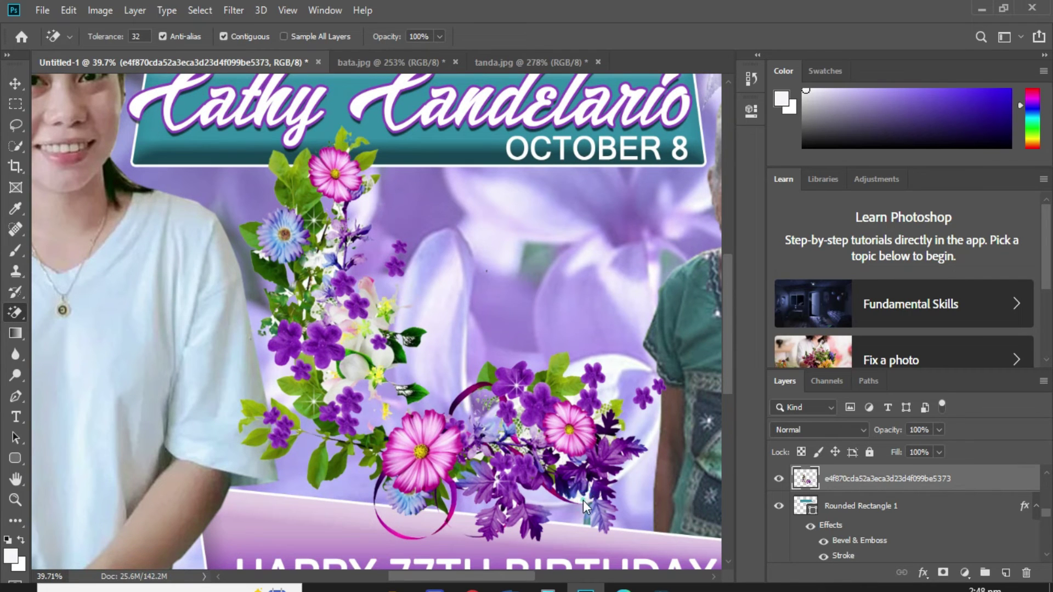
pyautogui.click(566, 459)
pyautogui.scroll(-2, 521, 379)
# Select the flower cluster layer with the Move tool.
pyautogui.press('v')
pyautogui.rightClick(84, 117)
pyautogui.click(94, 125)
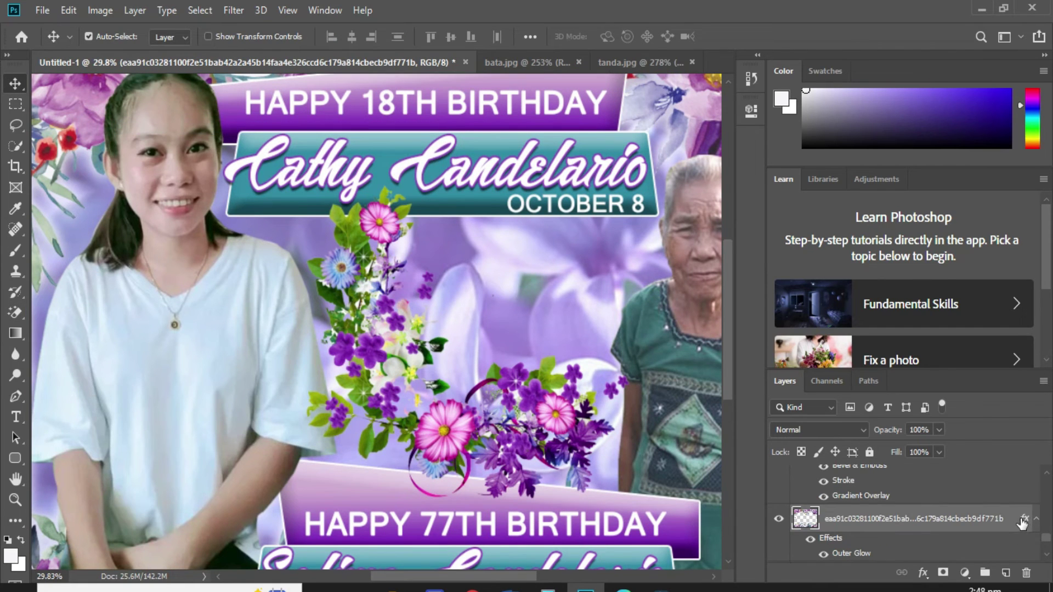
pyautogui.click(543, 438)
pyautogui.rightClick(542, 429)
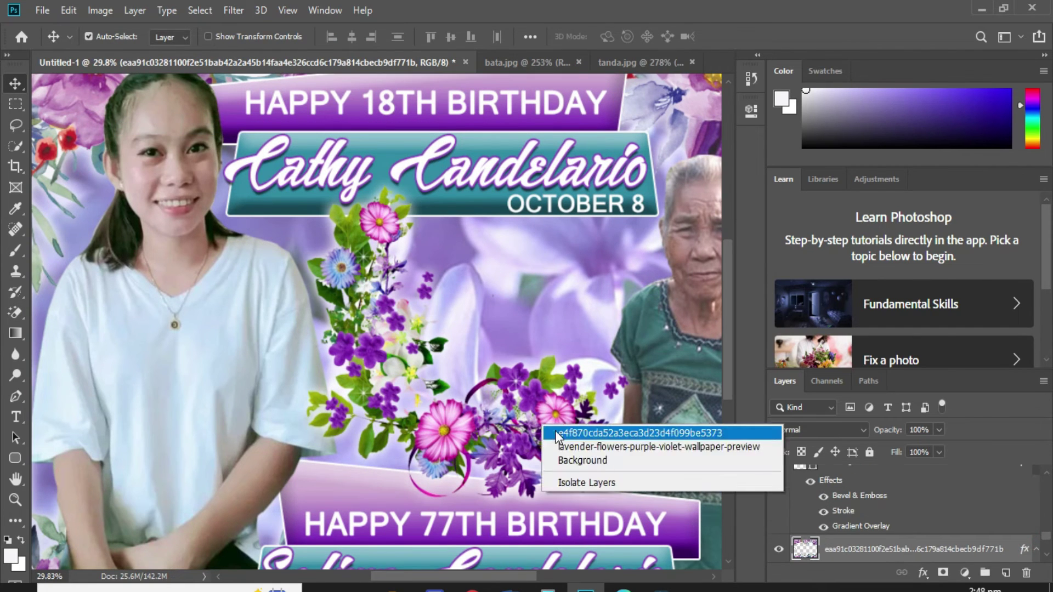
pyautogui.click(564, 433)
pyautogui.hotkey('ctrl', 't')
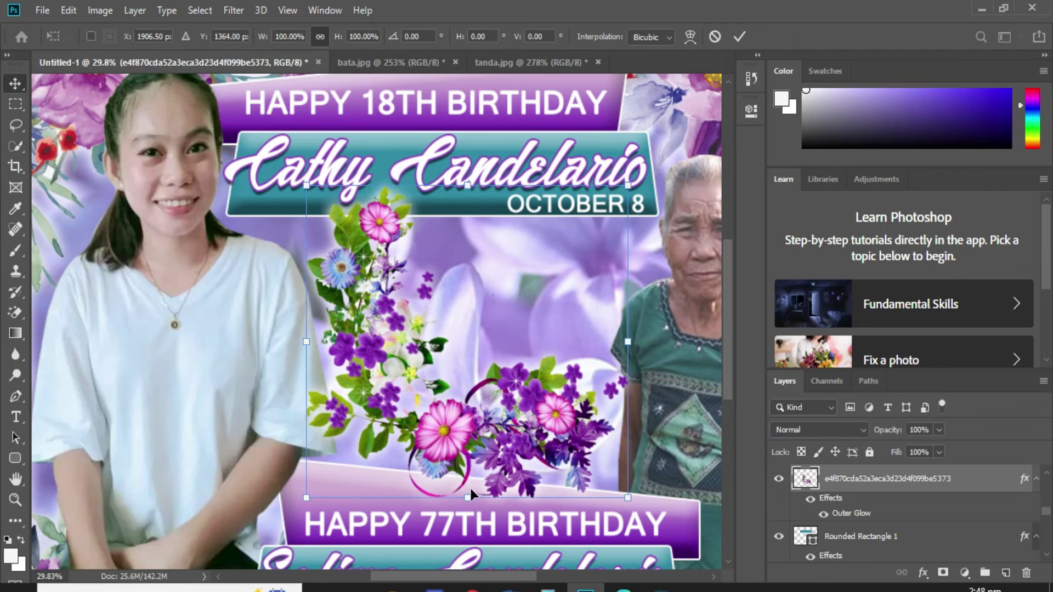
pyautogui.press('Return')
# Widen the flower cluster toward the right to about 100.5%.
pyautogui.scroll(-3, 465, 410)
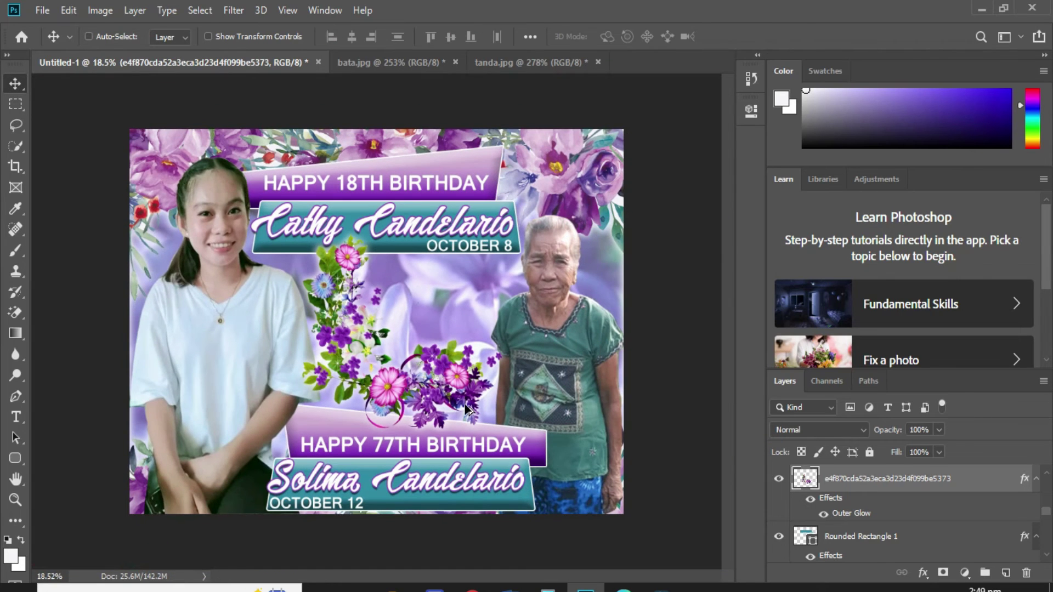
pyautogui.press('ctrl')
pyautogui.hotkey('ctrl', 't')
pyautogui.moveTo(501, 333); pyautogui.dragTo(519, 316)
pyautogui.press('Return')
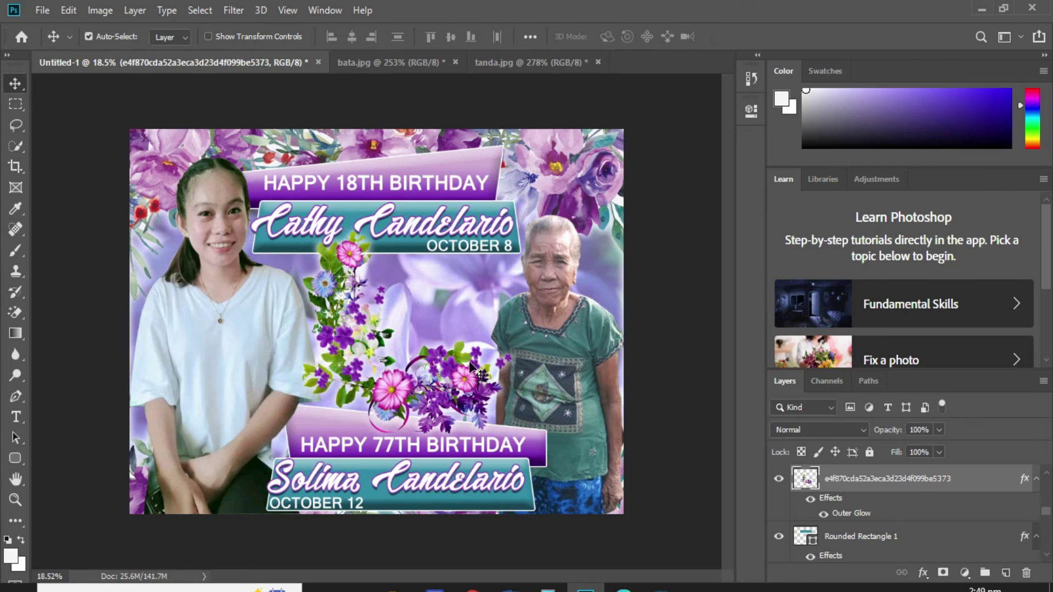
pyautogui.scroll(2, 504, 373)
pyautogui.scroll(5, 519, 374)
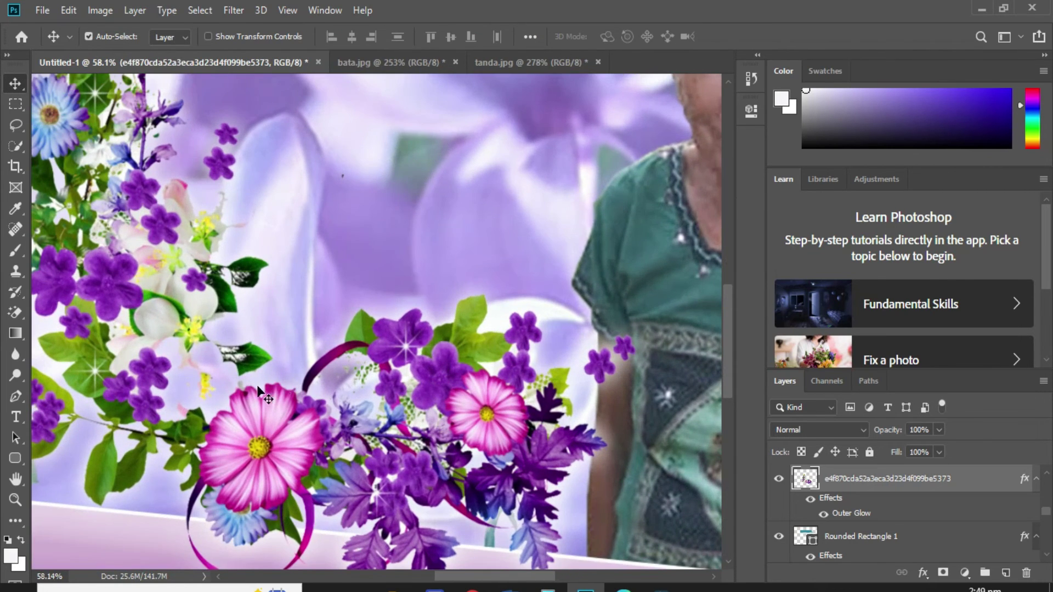
# Draw a rounded-rectangle photo frame over the left flowers and tilt it about 7 degrees.
pyautogui.rightClick(259, 390)
pyautogui.click(281, 408)
pyautogui.click(16, 459)
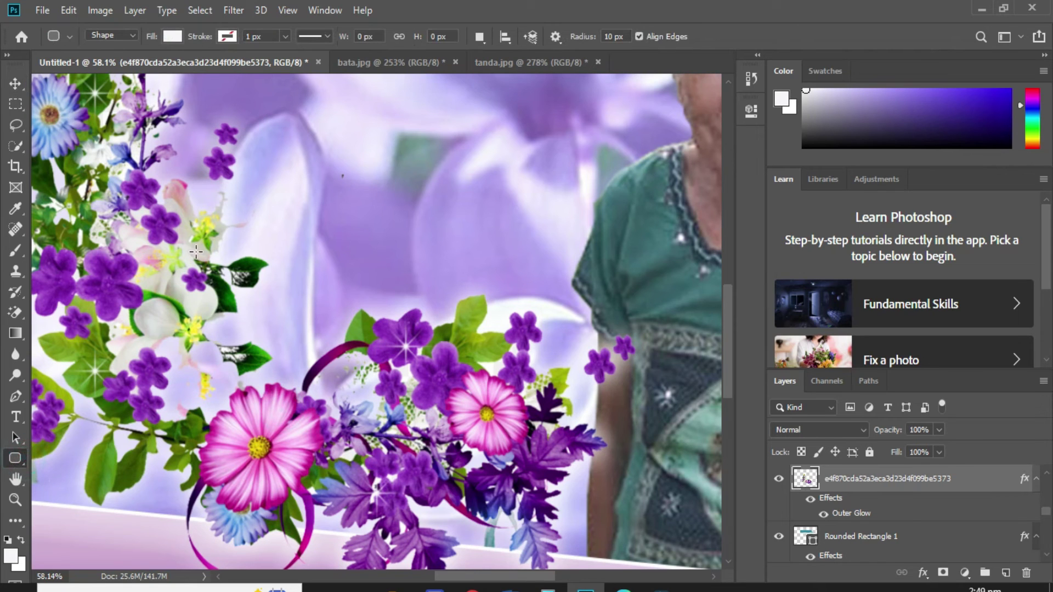
pyautogui.moveTo(175, 216); pyautogui.dragTo(305, 404)
pyautogui.hotkey('ctrl', 't')
pyautogui.moveTo(328, 219); pyautogui.dragTo(324, 207)
pyautogui.press('Return')
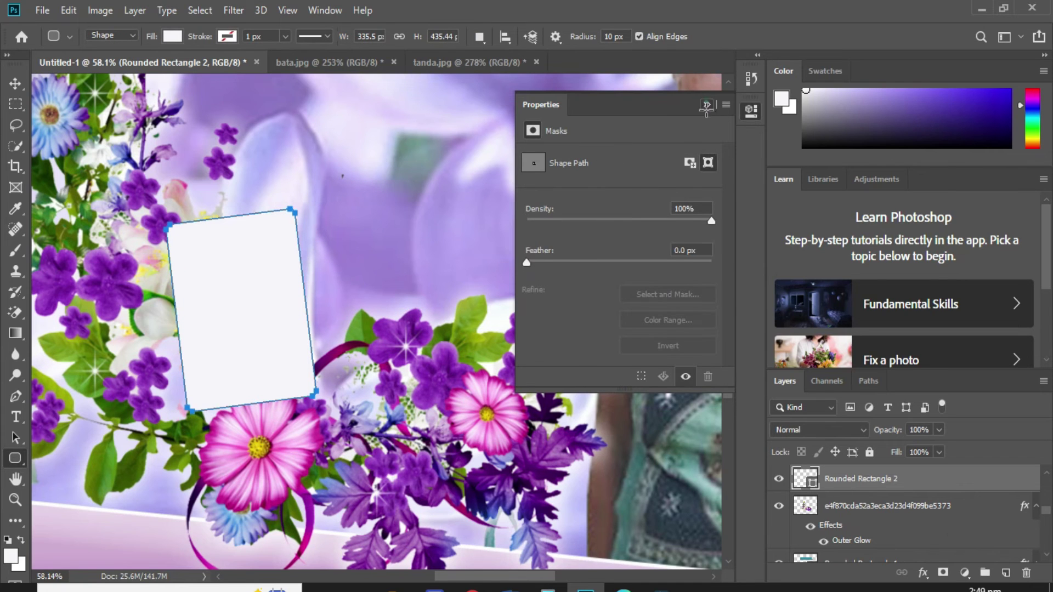
# Give the frame a 16 px magenta Stroke at 45% opacity, sampled from the pink flower.
pyautogui.click(706, 106)
pyautogui.rightClick(949, 477)
pyautogui.click(779, 22)
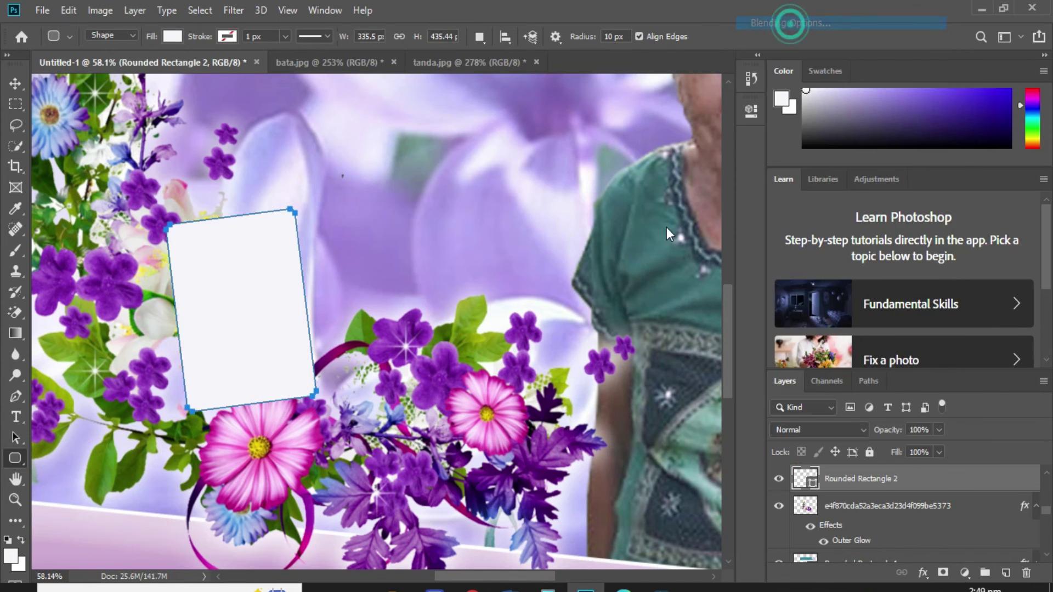
pyautogui.click(483, 331)
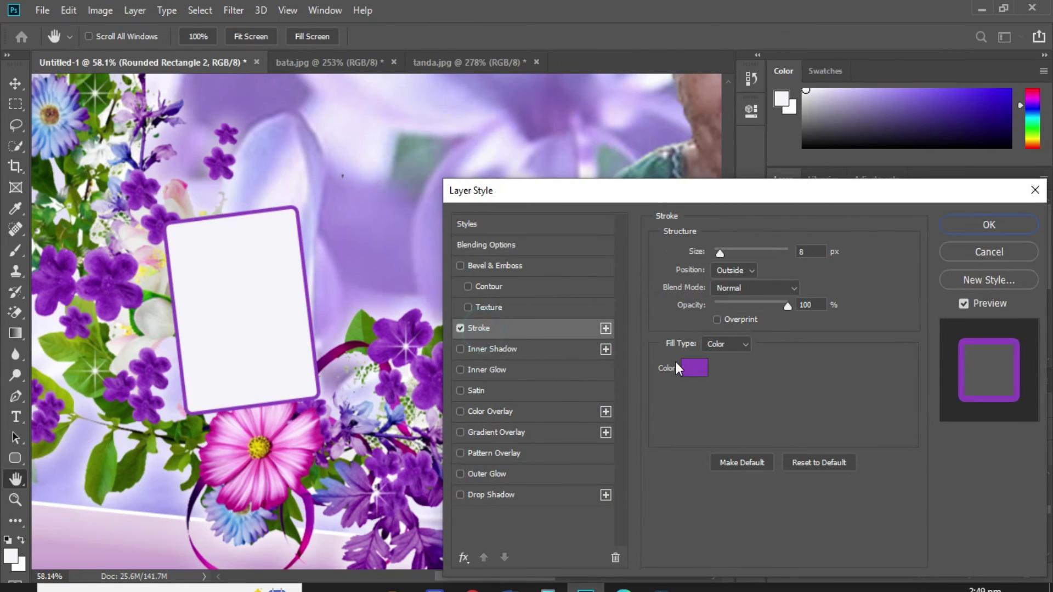
pyautogui.click(694, 364)
pyautogui.click(314, 456)
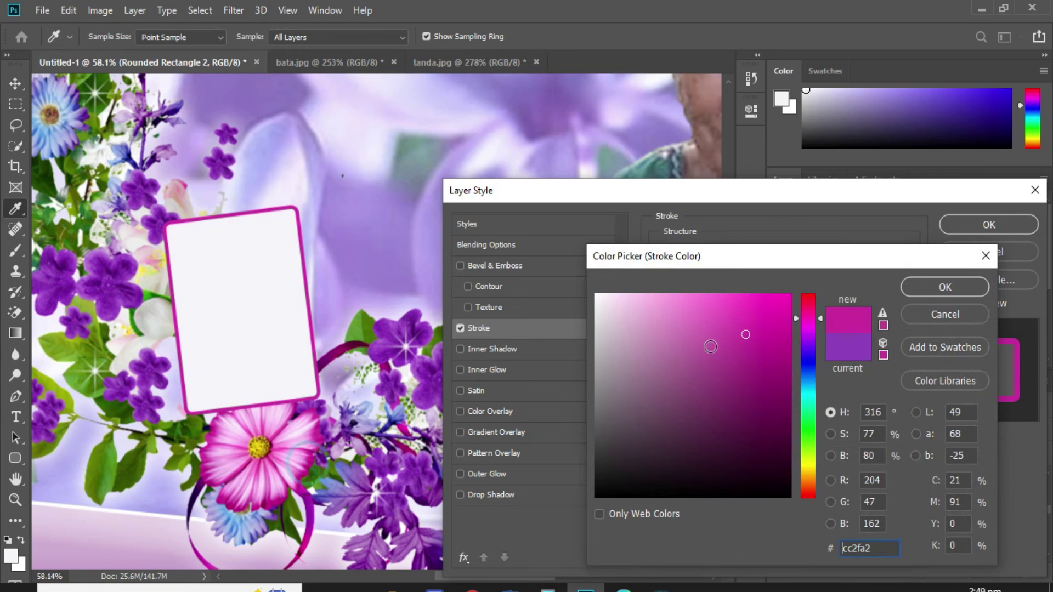
pyautogui.click(918, 284)
pyautogui.moveTo(787, 308); pyautogui.dragTo(747, 305)
pyautogui.moveTo(724, 250); pyautogui.dragTo(724, 250)
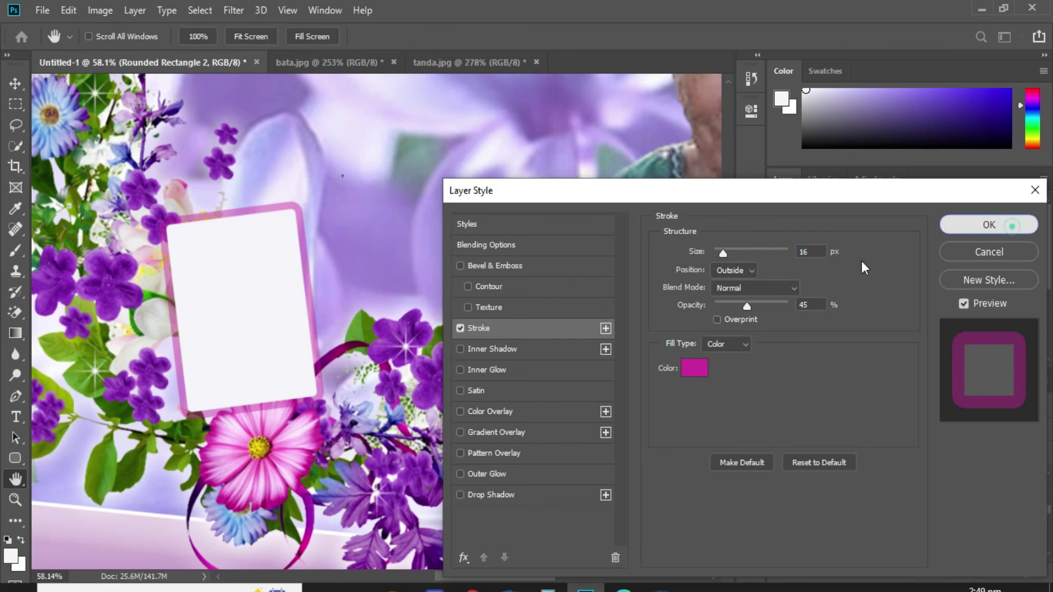
pyautogui.click(989, 225)
# Duplicate the frame, flip the copy horizontally, and place it beside the first.
pyautogui.press('v')
pyautogui.moveTo(294, 334); pyautogui.dragTo(375, 321)
pyautogui.hotkey('ctrl', 't')
pyautogui.rightClick(375, 321)
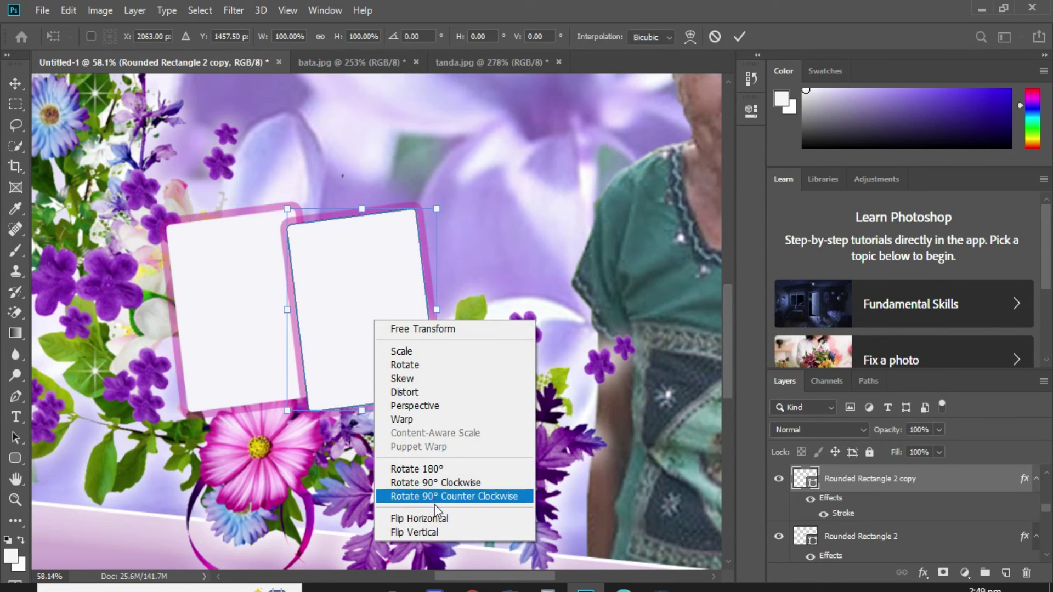
pyautogui.click(442, 517)
pyautogui.moveTo(374, 347); pyautogui.dragTo(393, 349)
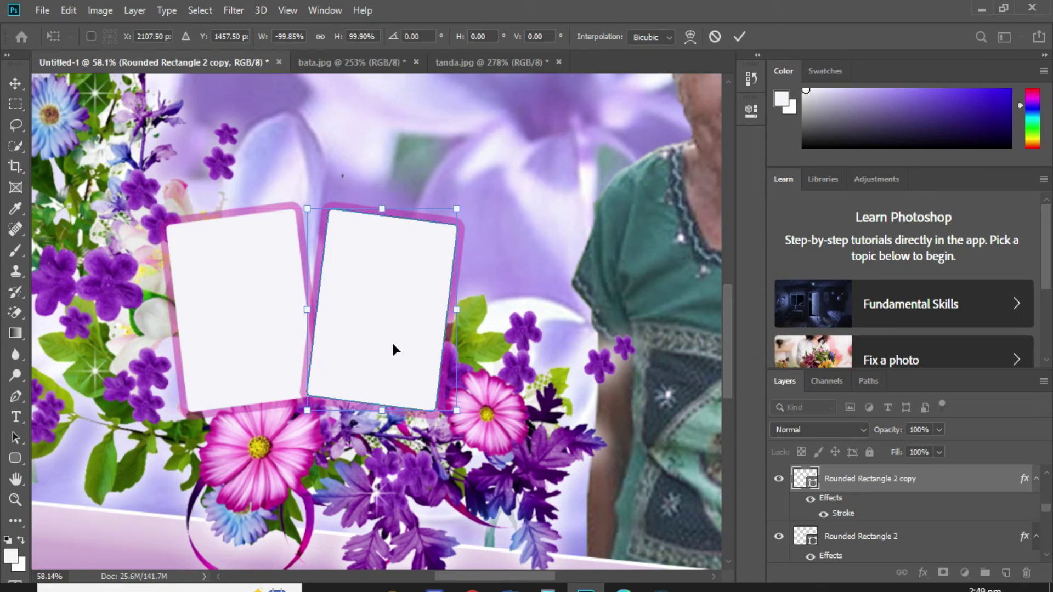
pyautogui.press('Return')
pyautogui.hotkey('ctrl', '0')
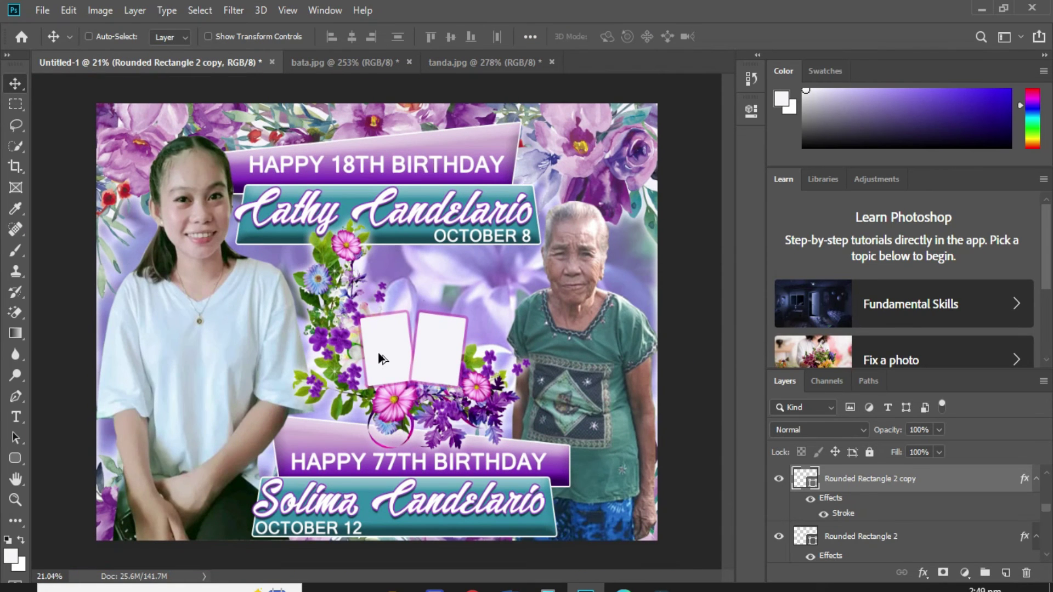
pyautogui.hotkey('ctrl', '-')
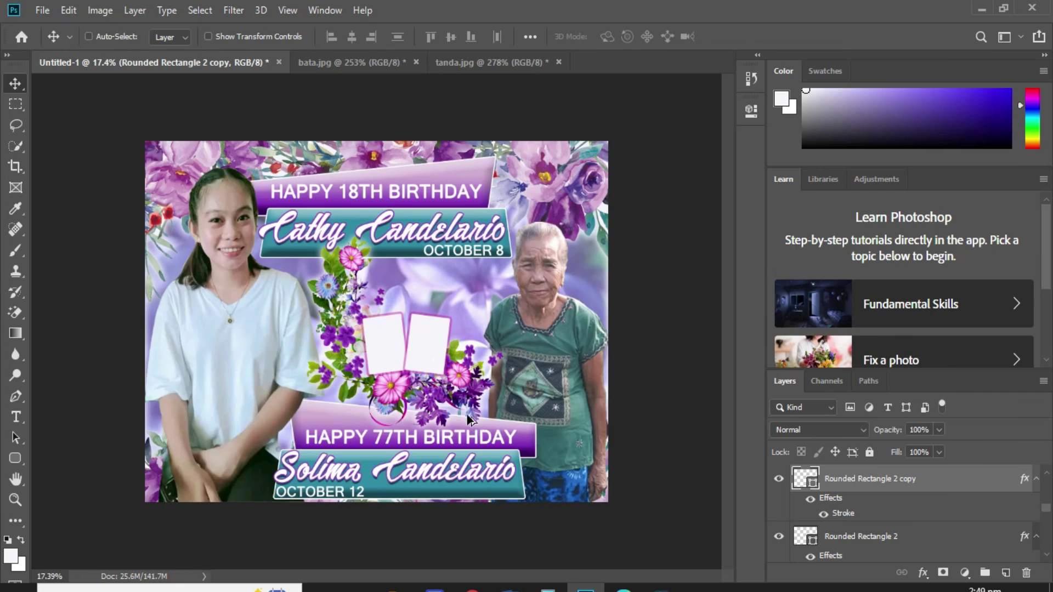
pyautogui.scroll(8, 466, 414)
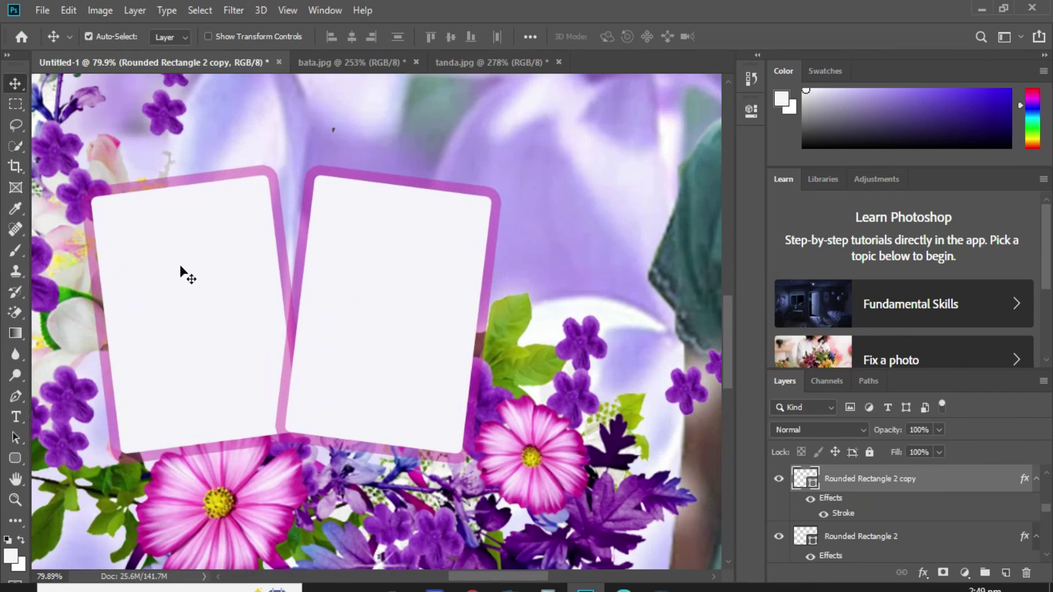
# Place the 'bata' photo, scale and tilt it, and clip it into the left frame.
pyautogui.click(211, 278)
pyautogui.click(42, 10)
pyautogui.click(128, 312)
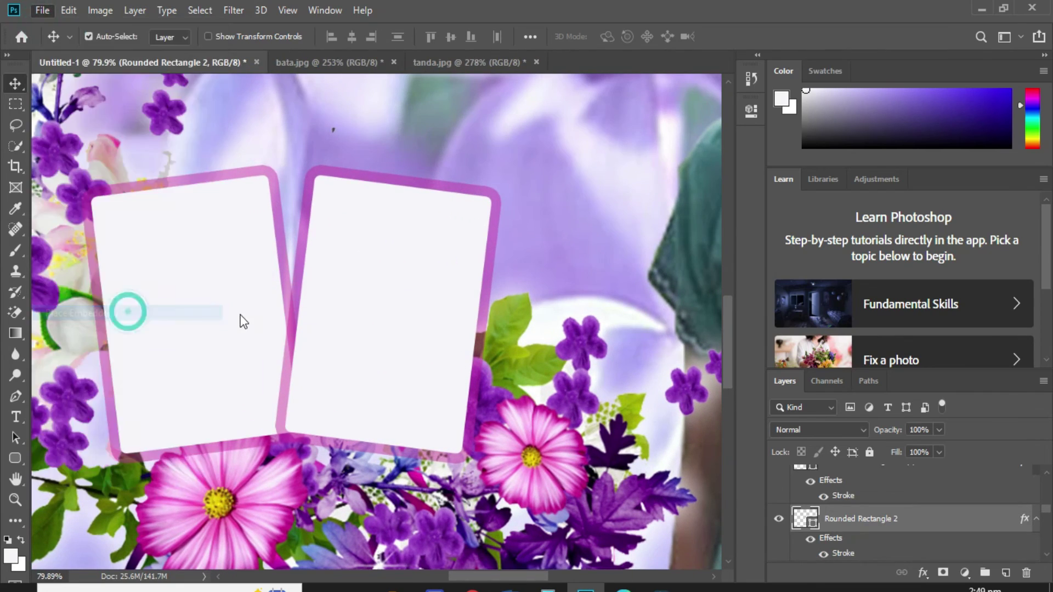
pyautogui.write('bata')
pyautogui.press('Return')
pyautogui.moveTo(601, 305); pyautogui.dragTo(356, 290)
pyautogui.moveTo(377, 201); pyautogui.dragTo(369, 190)
pyautogui.moveTo(328, 280); pyautogui.dragTo(263, 263)
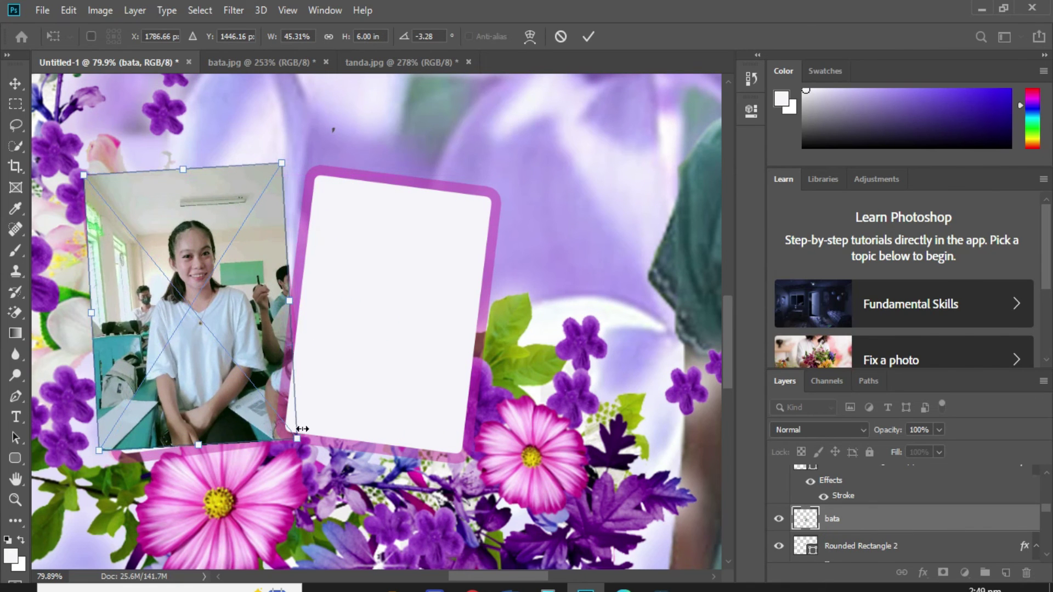
pyautogui.press('Return')
pyautogui.hotkey('ctrl', 'alt', 'g')
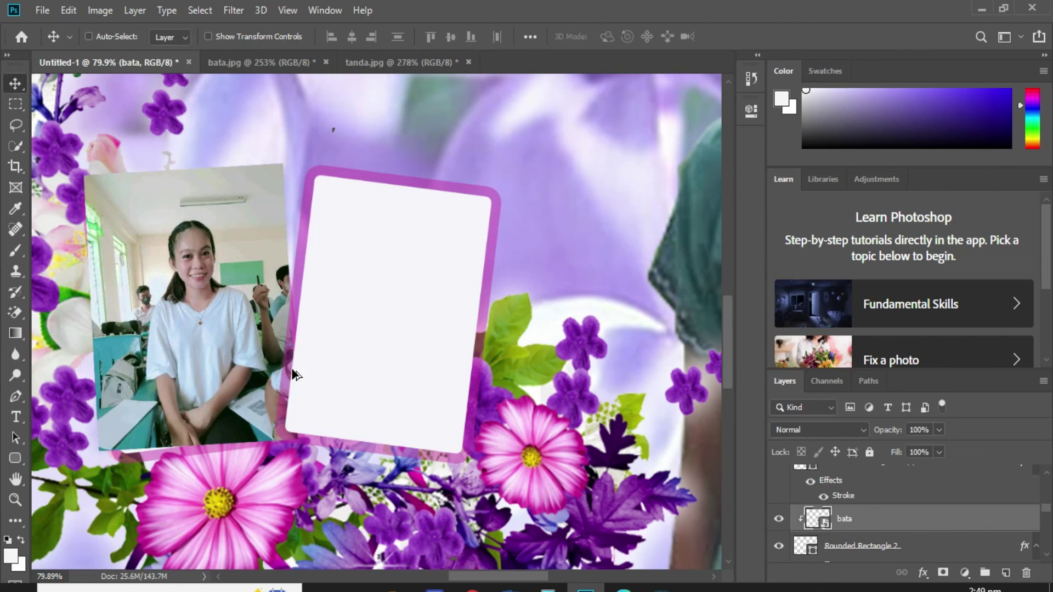
pyautogui.hotkey('ctrl', 't')
pyautogui.moveTo(179, 171); pyautogui.dragTo(174, 144)
pyautogui.press('Return')
# Place the 'tanda' photo, clip it into the right frame, flip it horizontally and re-tilt it.
pyautogui.keyDown('alt'); pyautogui.click(364, 243); pyautogui.keyUp('alt')
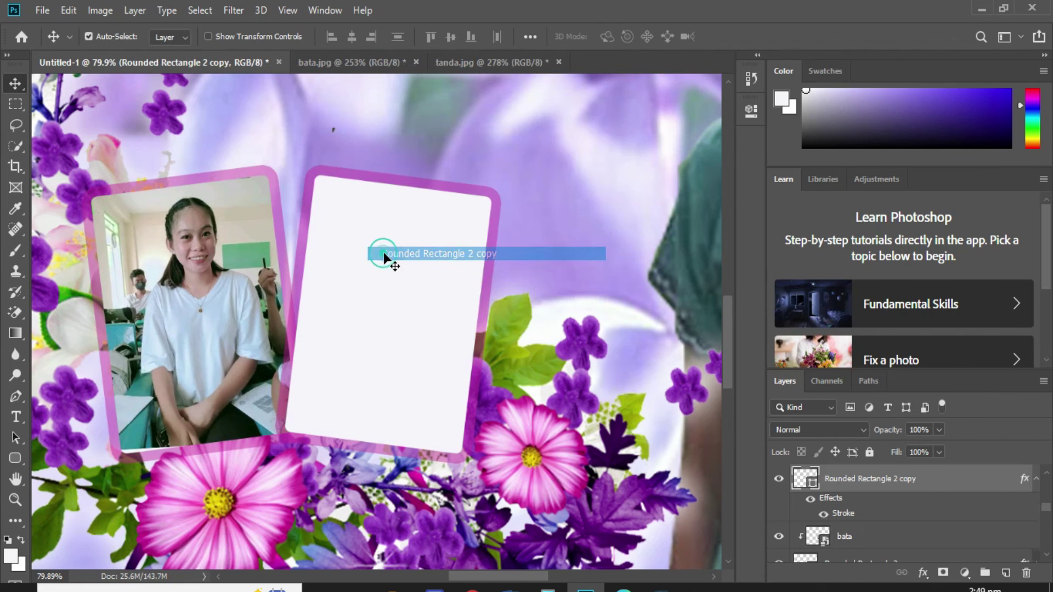
pyautogui.click(42, 10)
pyautogui.click(104, 310)
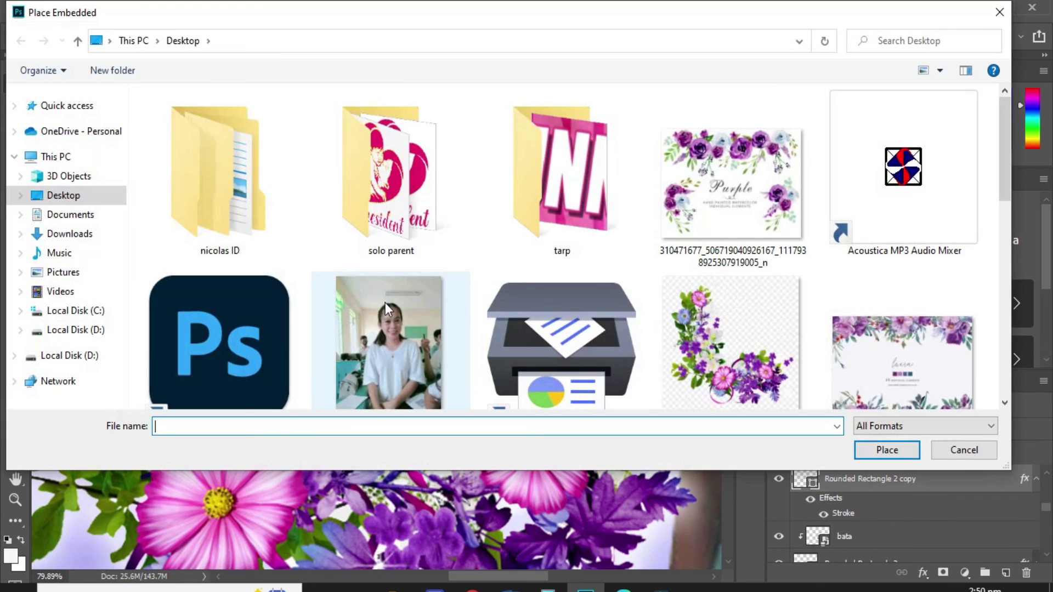
pyautogui.scroll(-10, 385, 302)
pyautogui.doubleClick(568, 140)
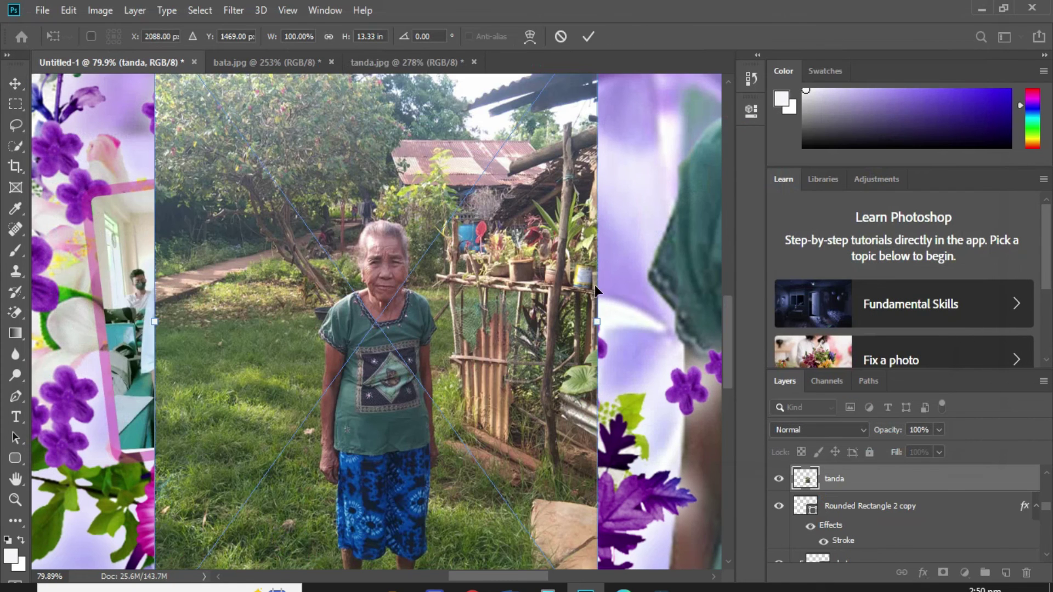
pyautogui.moveTo(595, 285); pyautogui.dragTo(606, 306)
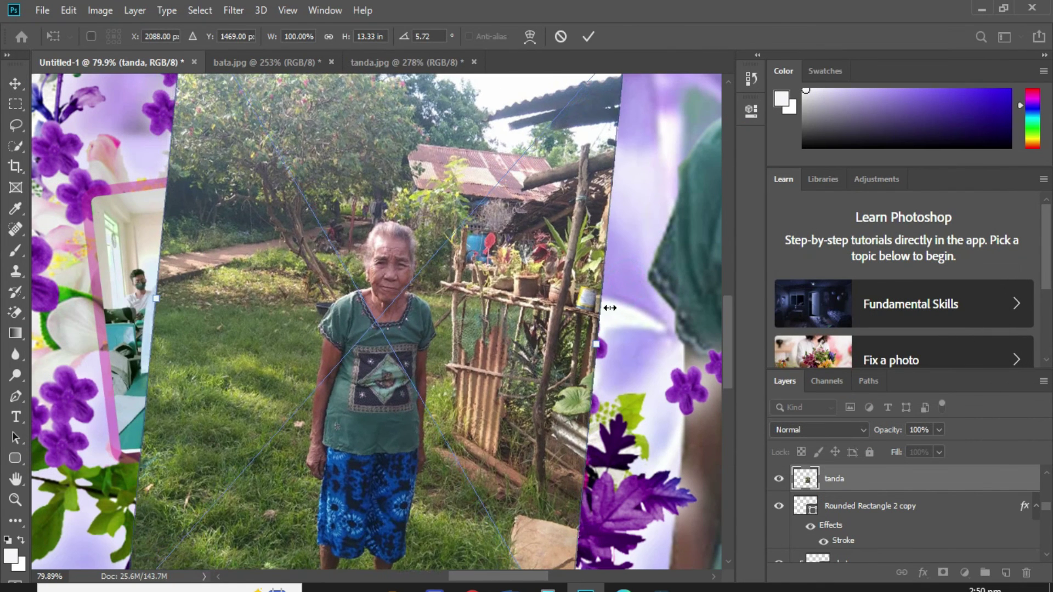
pyautogui.press('Return')
pyautogui.hotkey('ctrl', 'alt', 'g')
pyautogui.hotkey('ctrl', 't')
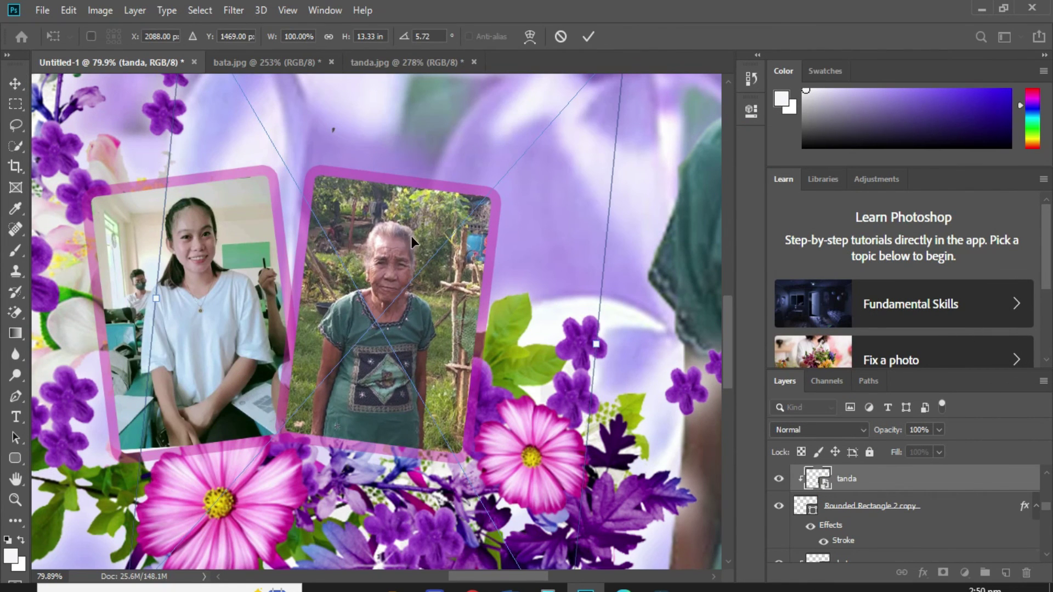
pyautogui.moveTo(416, 307)
pyautogui.mouseDown()
pyautogui.moveTo(418, 295)
pyautogui.moveTo(419, 306)
pyautogui.mouseUp()
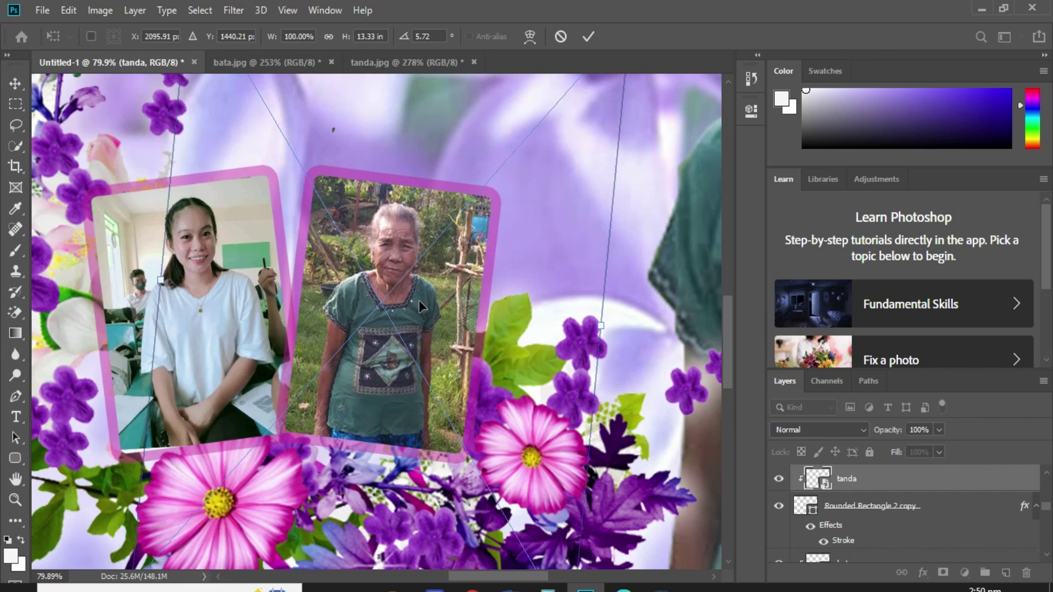
pyautogui.rightClick(420, 306)
pyautogui.click(471, 488)
pyautogui.moveTo(599, 244); pyautogui.dragTo(655, 277)
pyautogui.moveTo(501, 343); pyautogui.dragTo(511, 343)
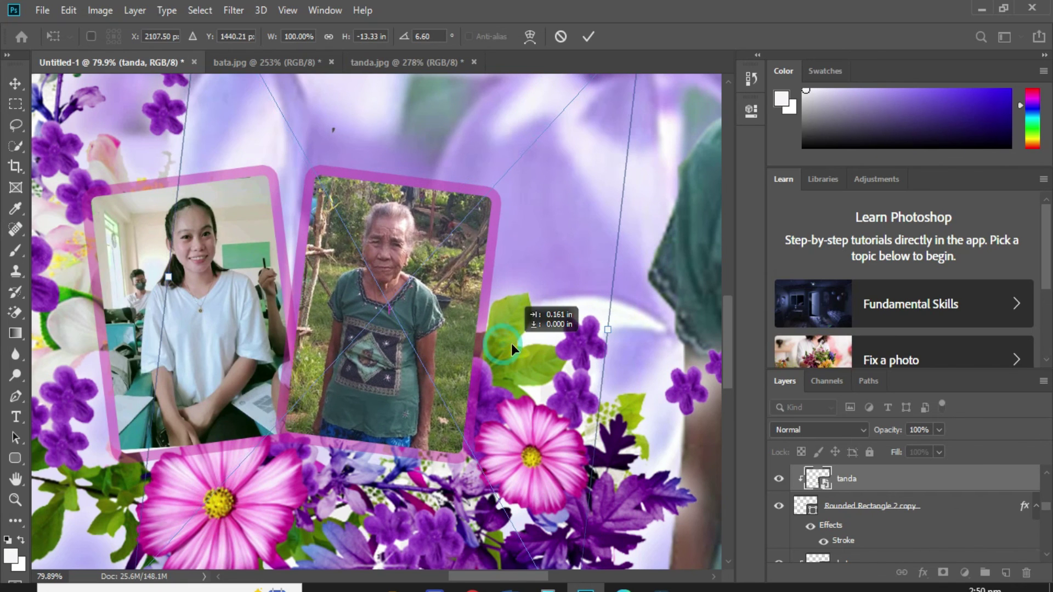
pyautogui.press('Return')
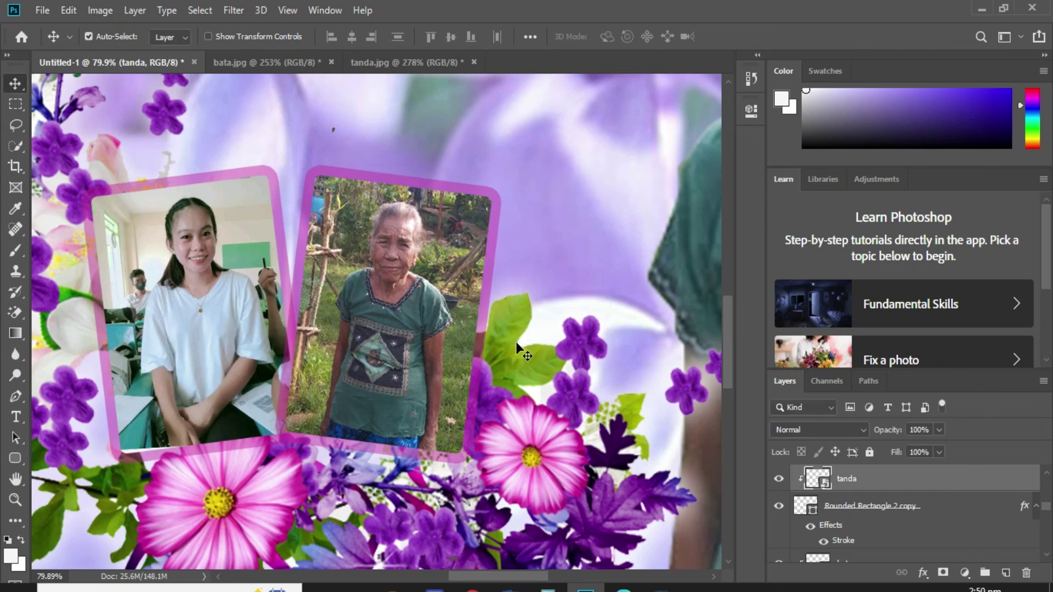
# Raise the elderly woman's photo brightness to 30 with Brightness/Contrast.
pyautogui.click(106, 10)
pyautogui.moveTo(123, 52)
pyautogui.click(298, 52)
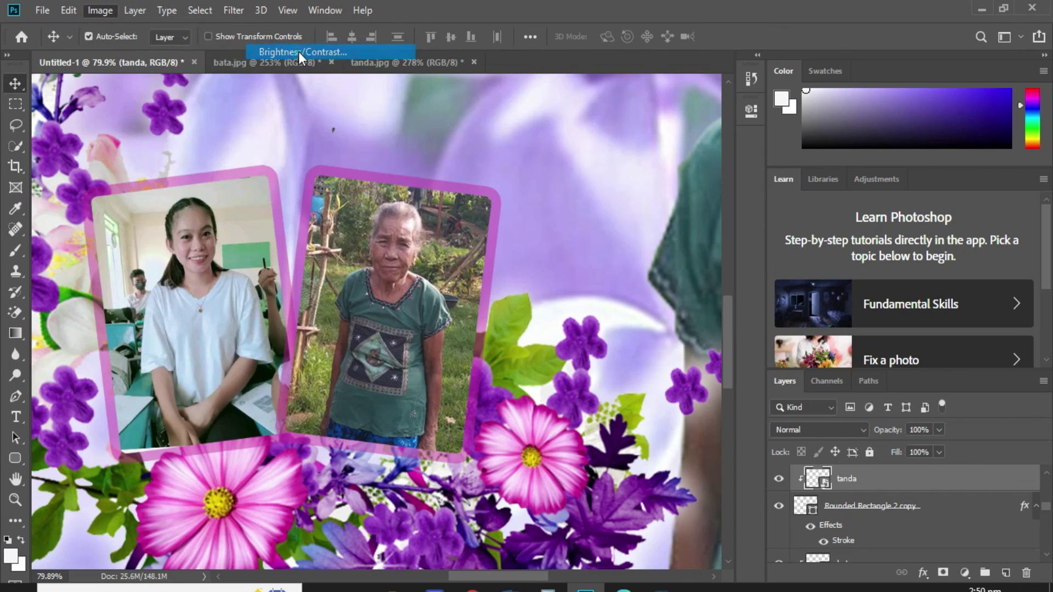
pyautogui.write('30')
pyautogui.press('Return')
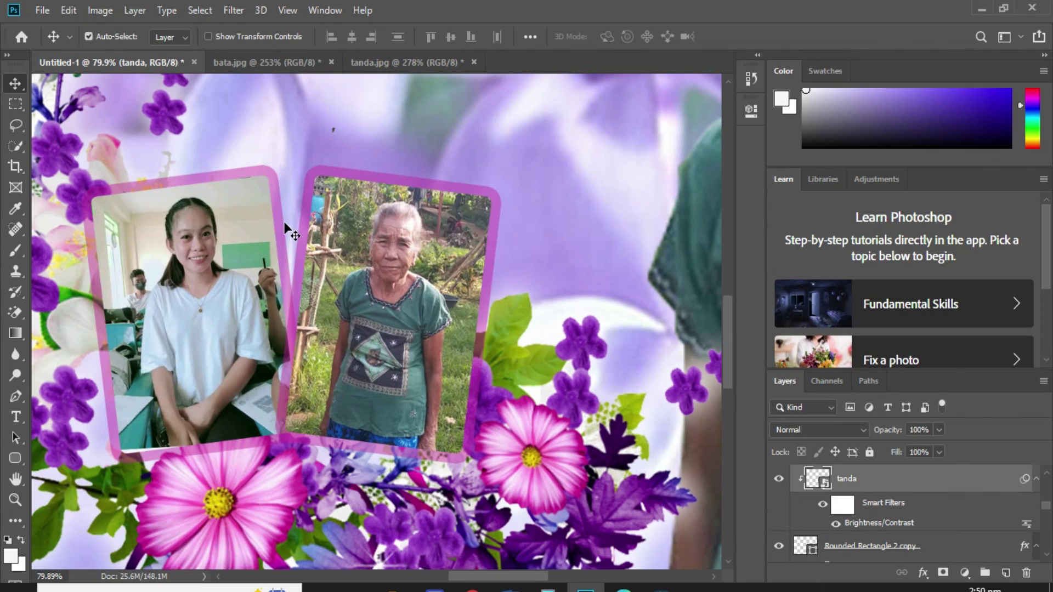
pyautogui.hotkey('ctrl', '0')
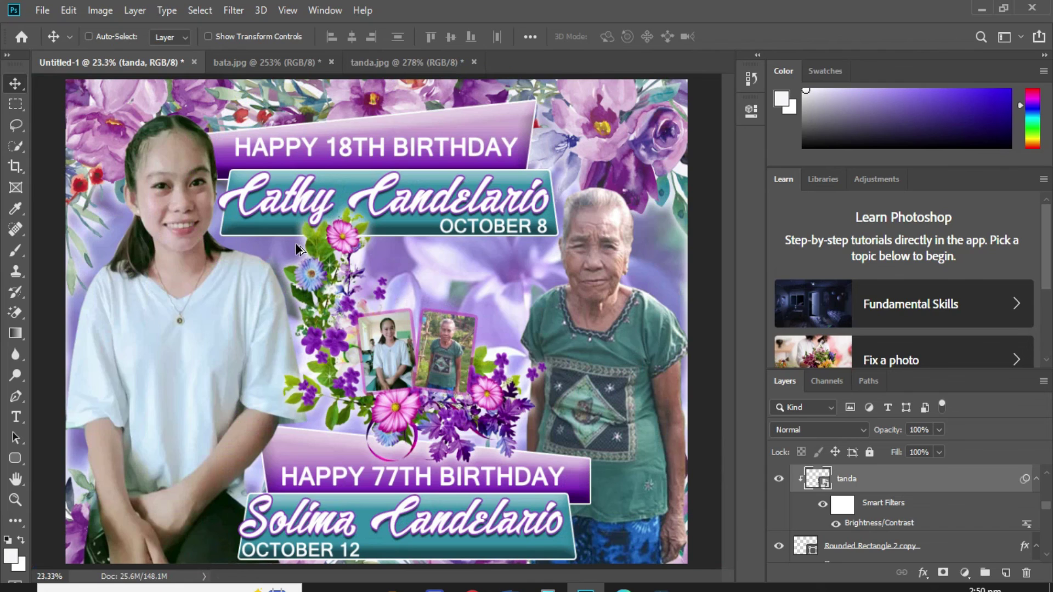
# Save the tarp as TIFF '2x3 floral violet' in the tarp folder.
pyautogui.hotkey('ctrl', 'shift', 's')
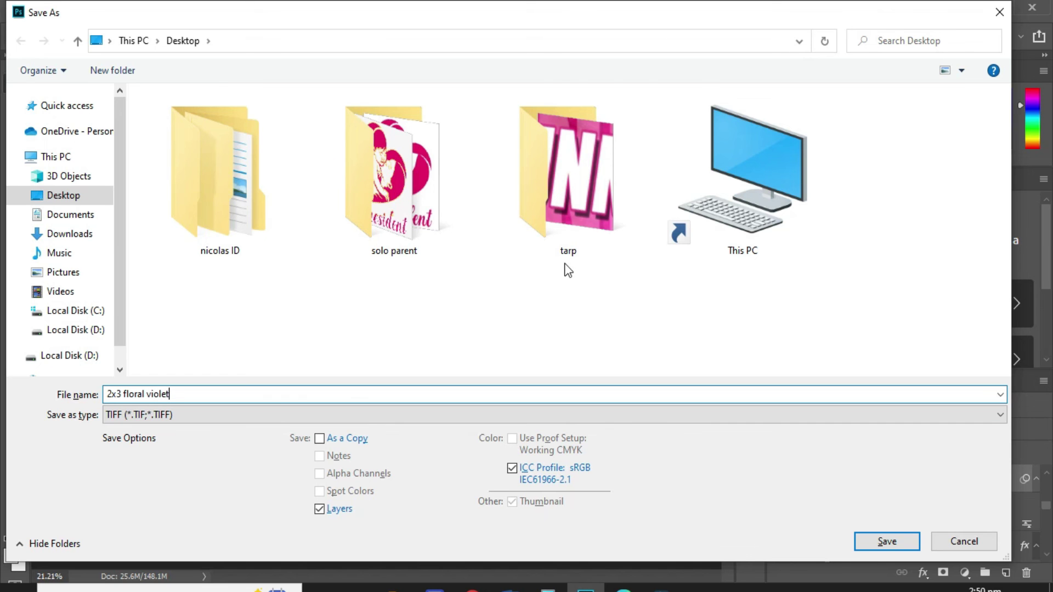
pyautogui.doubleClick(584, 185)
pyautogui.click(894, 539)
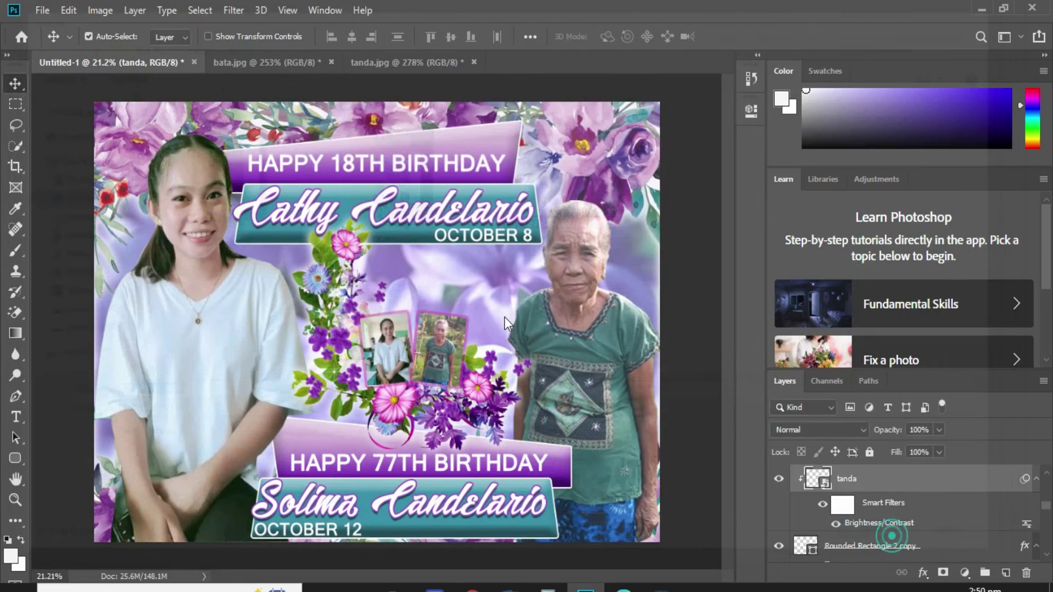
pyautogui.click(711, 130)
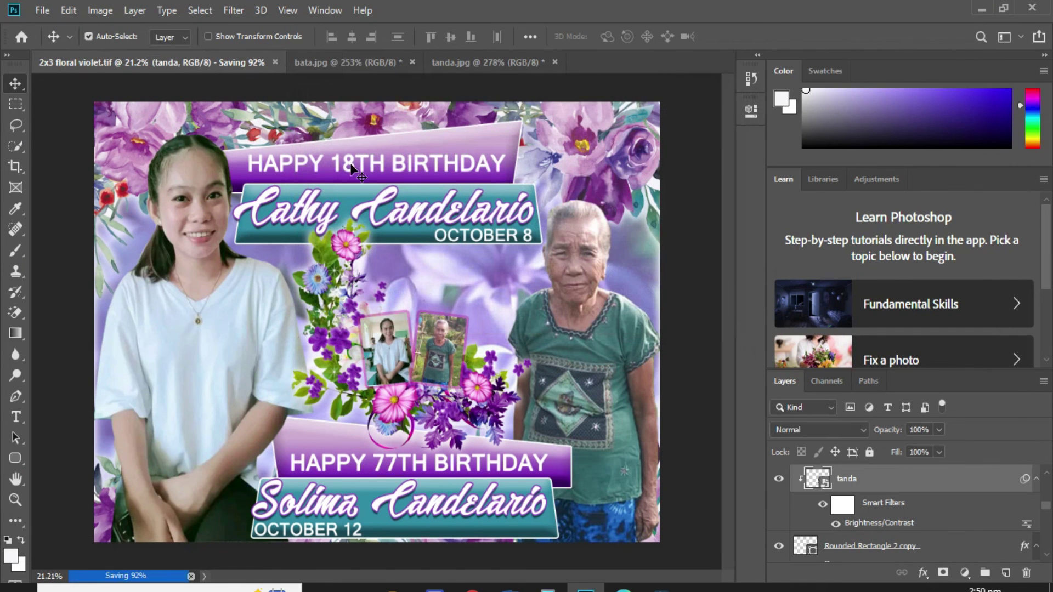
pyautogui.scroll(-10, 818, 513)
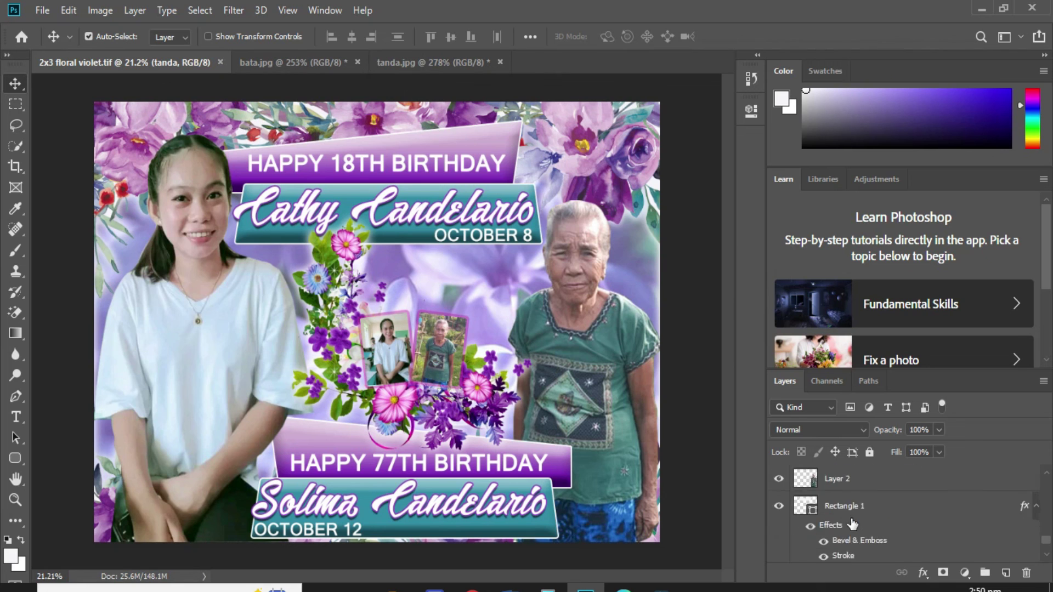
# Flatten the image and save a JPEG copy with quality 8 (High).
pyautogui.click(856, 549)
pyautogui.hotkey('ctrl', 'shift', 'e')
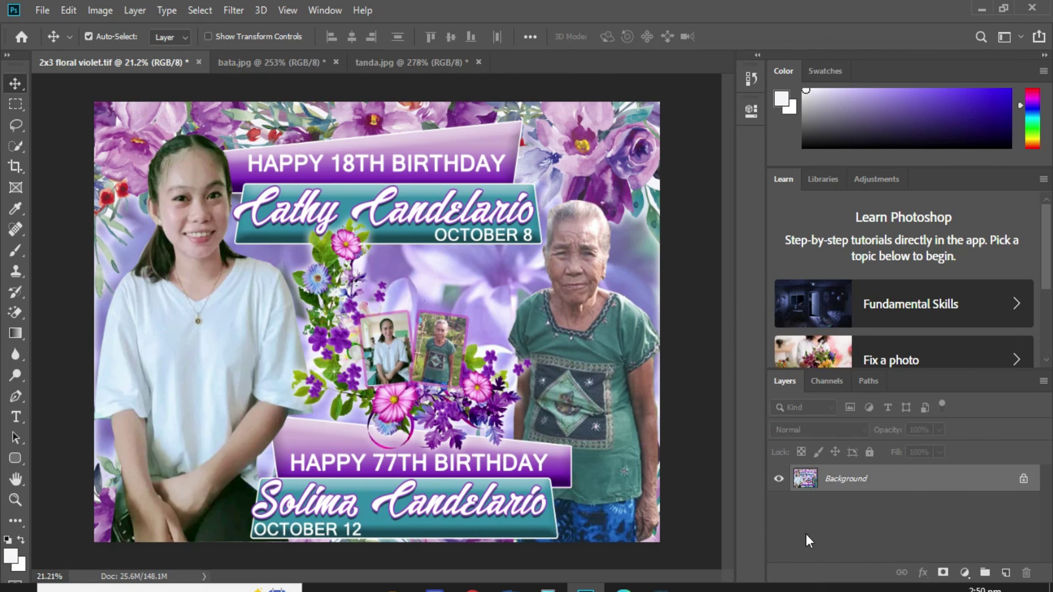
pyautogui.hotkey('ctrl', 'shift', 's')
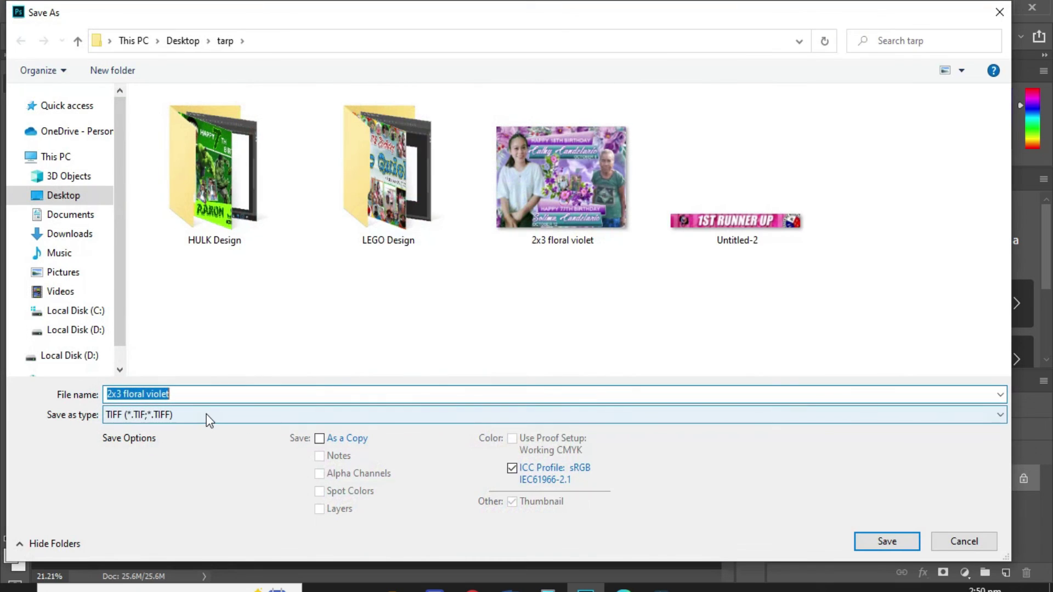
pyautogui.click(206, 415)
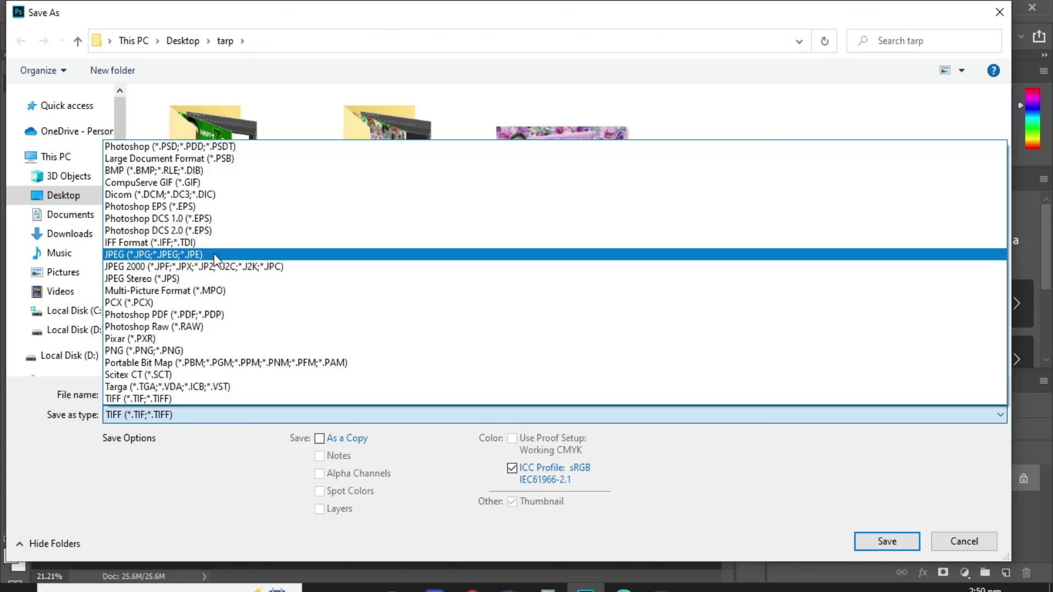
pyautogui.click(216, 254)
pyautogui.click(865, 542)
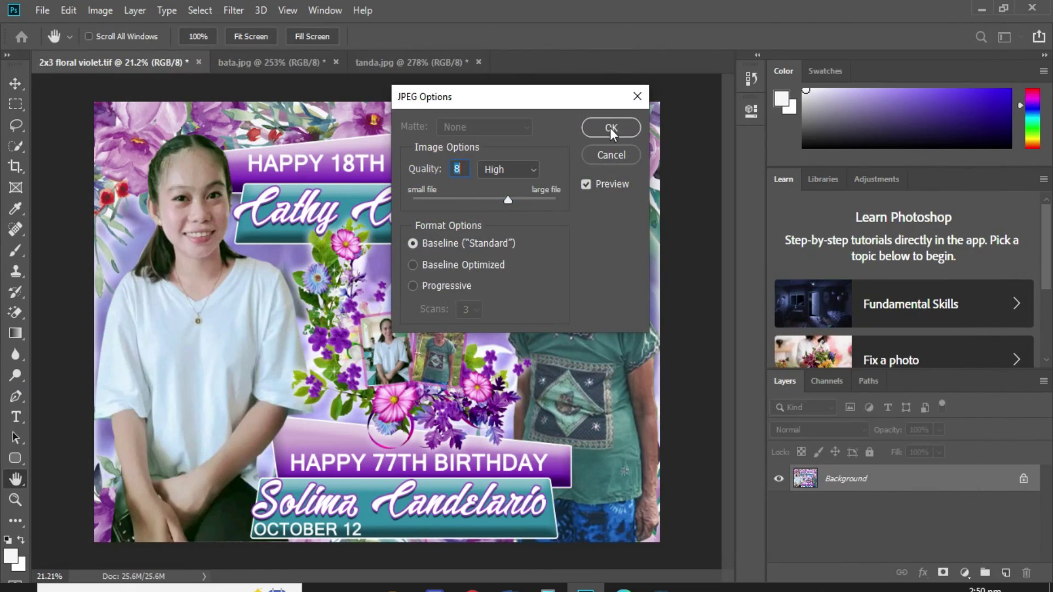
pyautogui.click(615, 129)
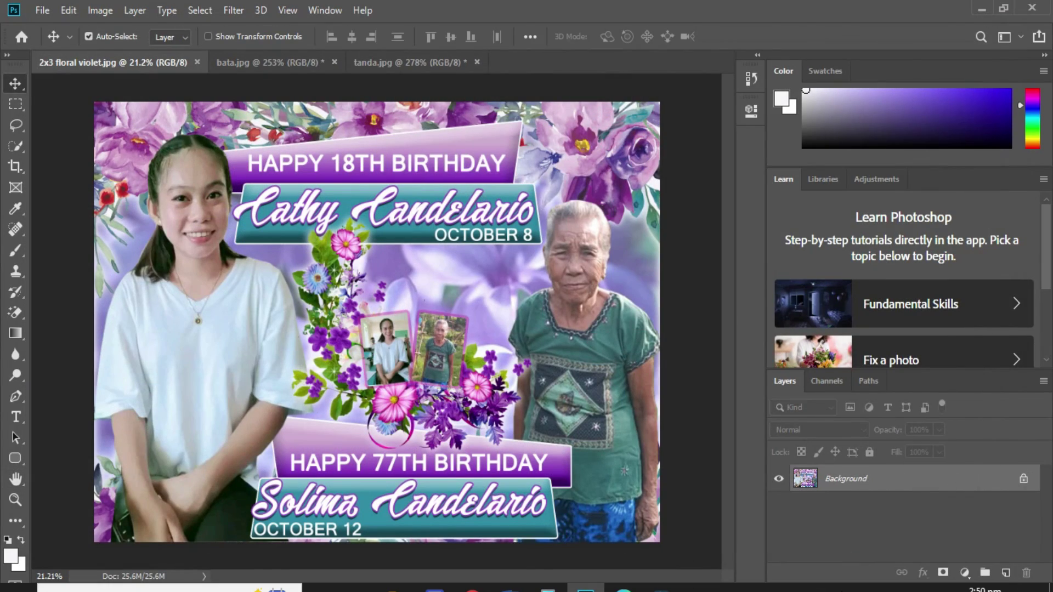